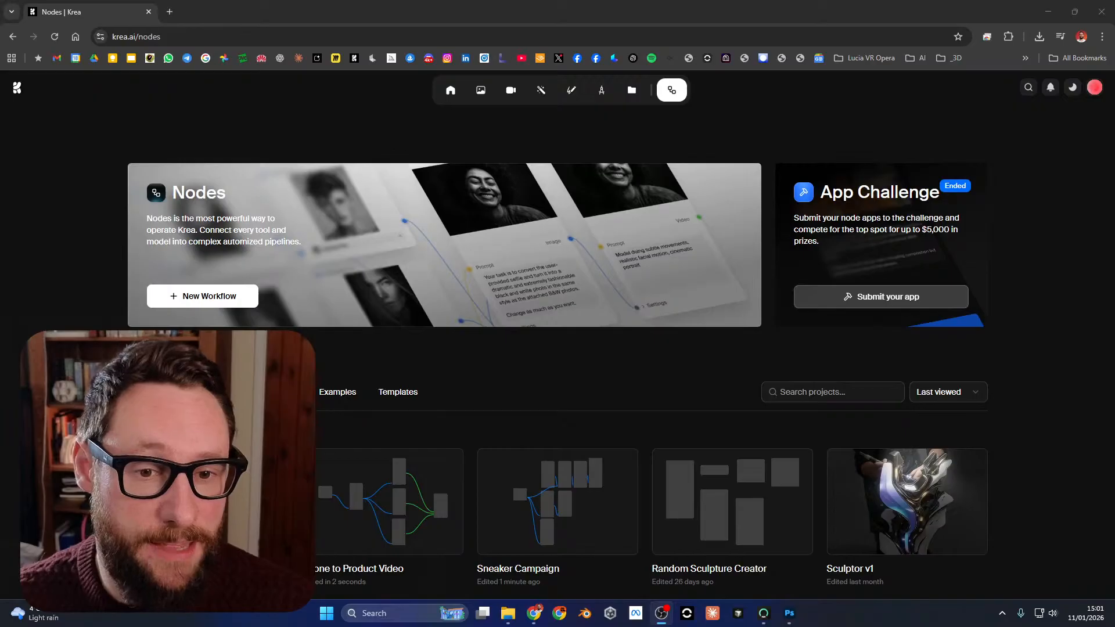
Look through the saved projects on the Nodes page.
scroll(557, 348, down, 4)
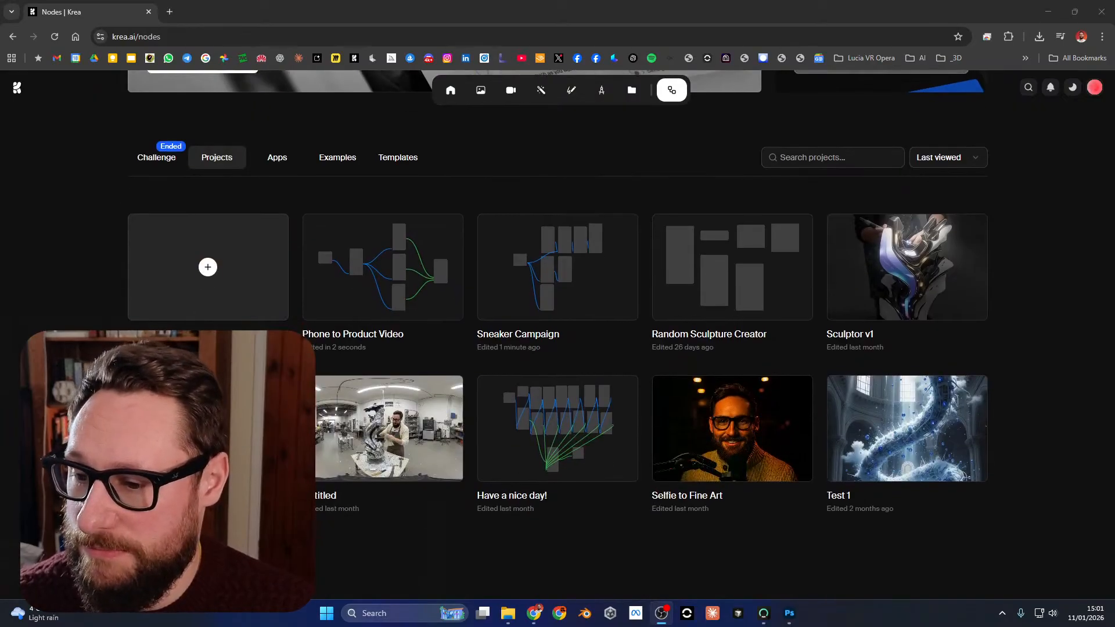
scroll(558, 349, up, 4)
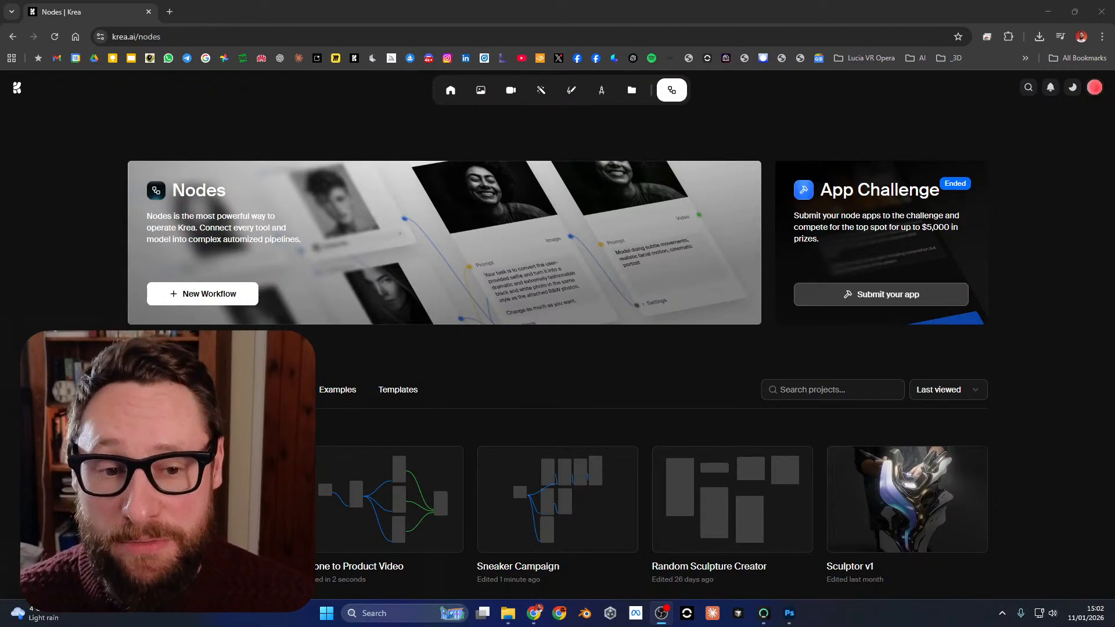
key(alt+Tab)
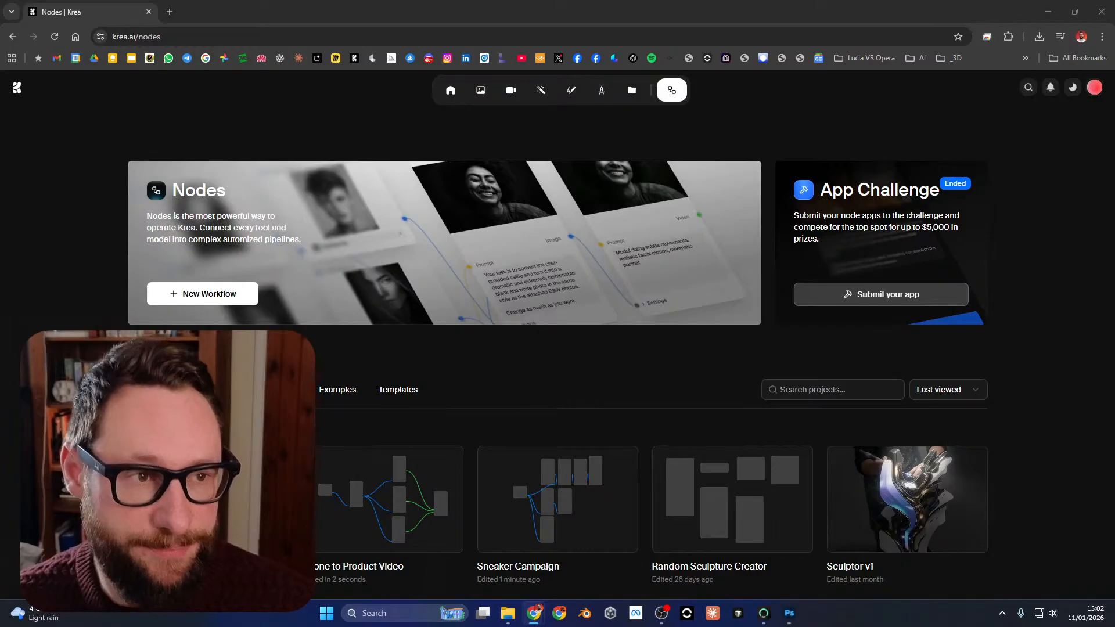
scroll(557, 348, down, 3)
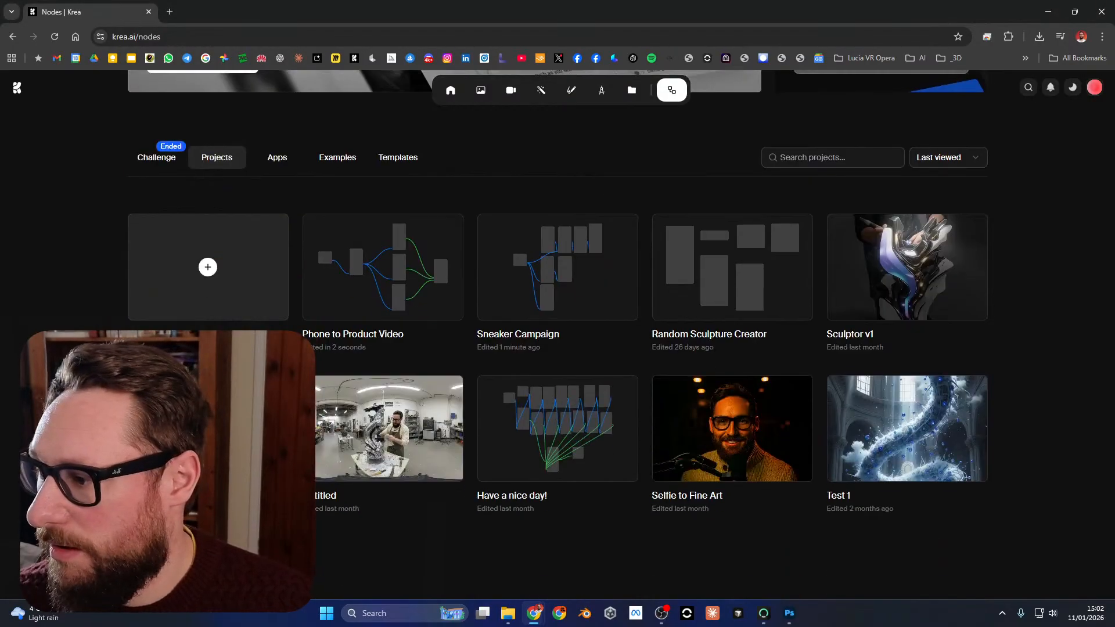
scroll(557, 348, up, 3)
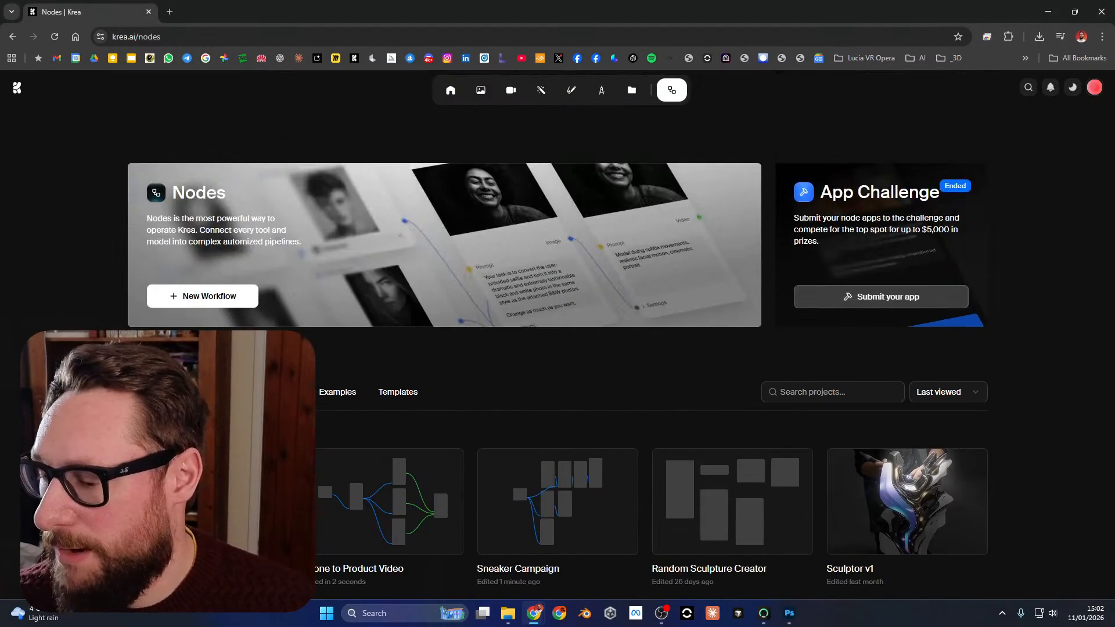
scroll(558, 349, down, 1)
scroll(557, 348, down, 2)
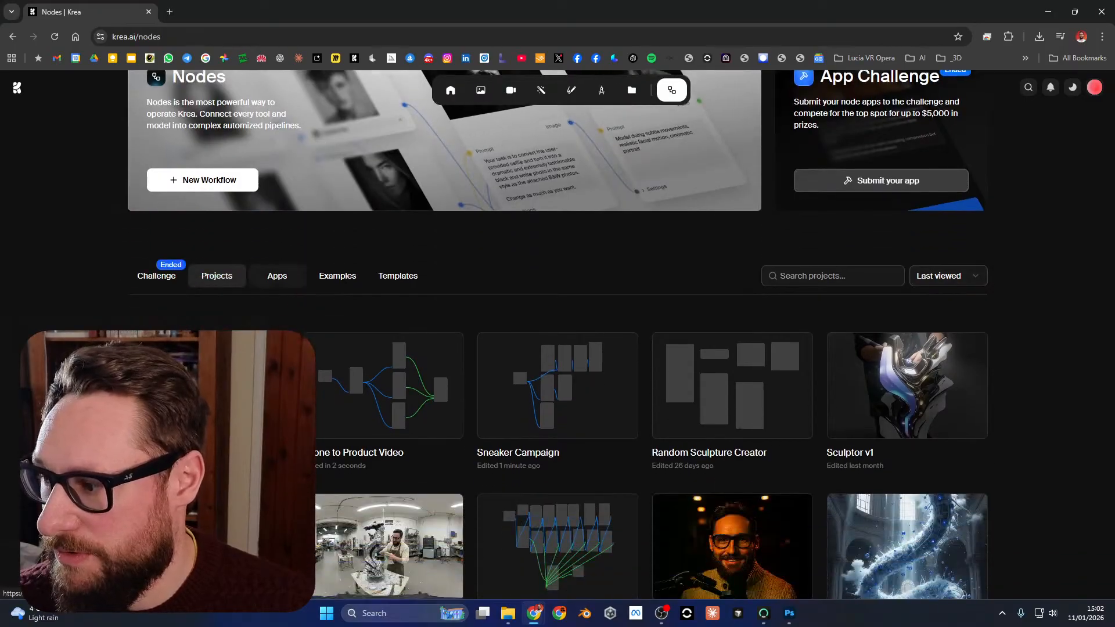
scroll(557, 348, up, 2)
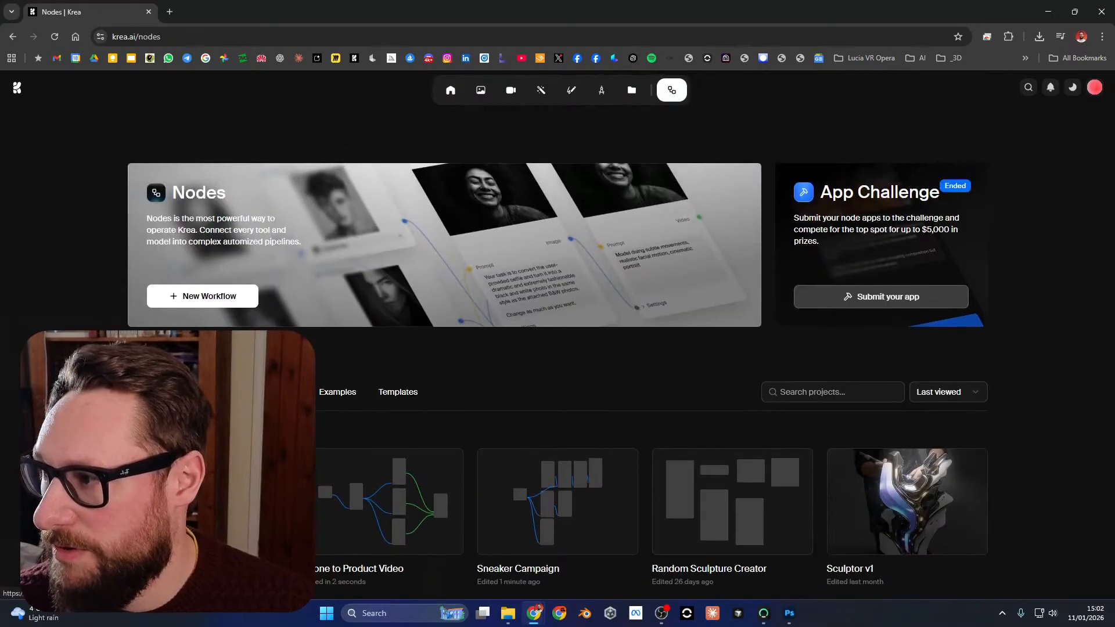
Open the home page and narrow the browser window so the desktop stays visible beside it.
click(451, 90)
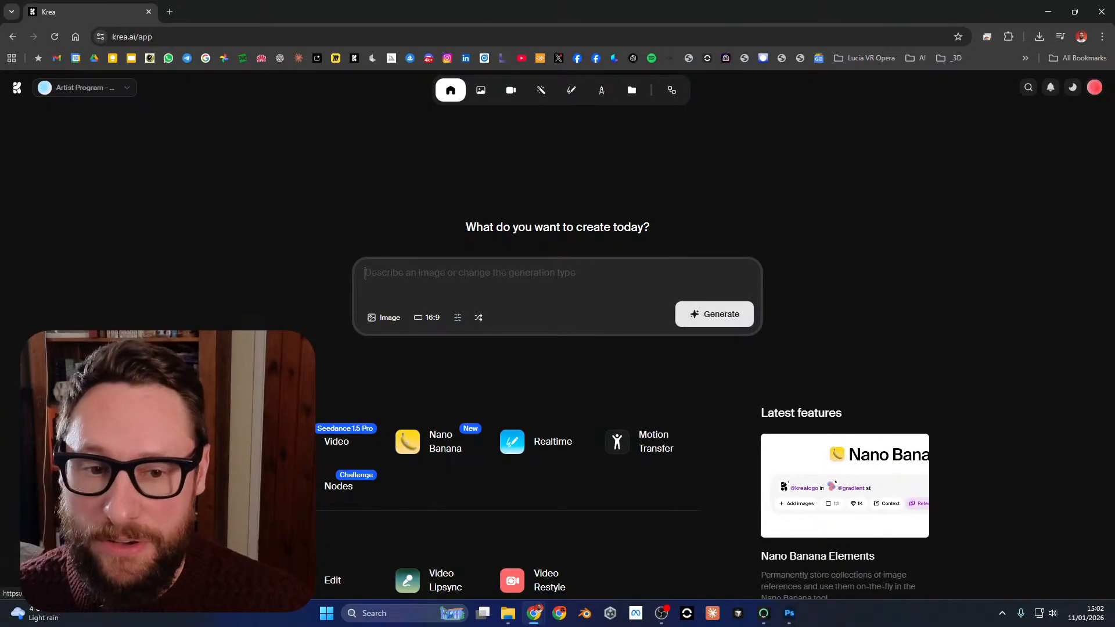
key(alt+Tab)
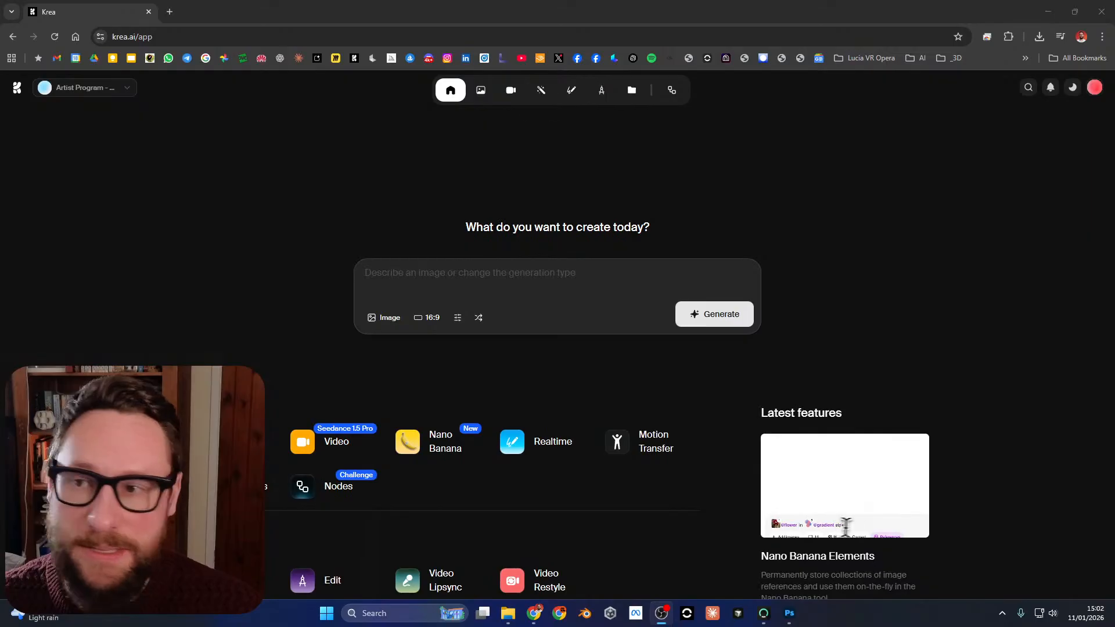
drag(400, 19, 1111, 35)
key(Escape)
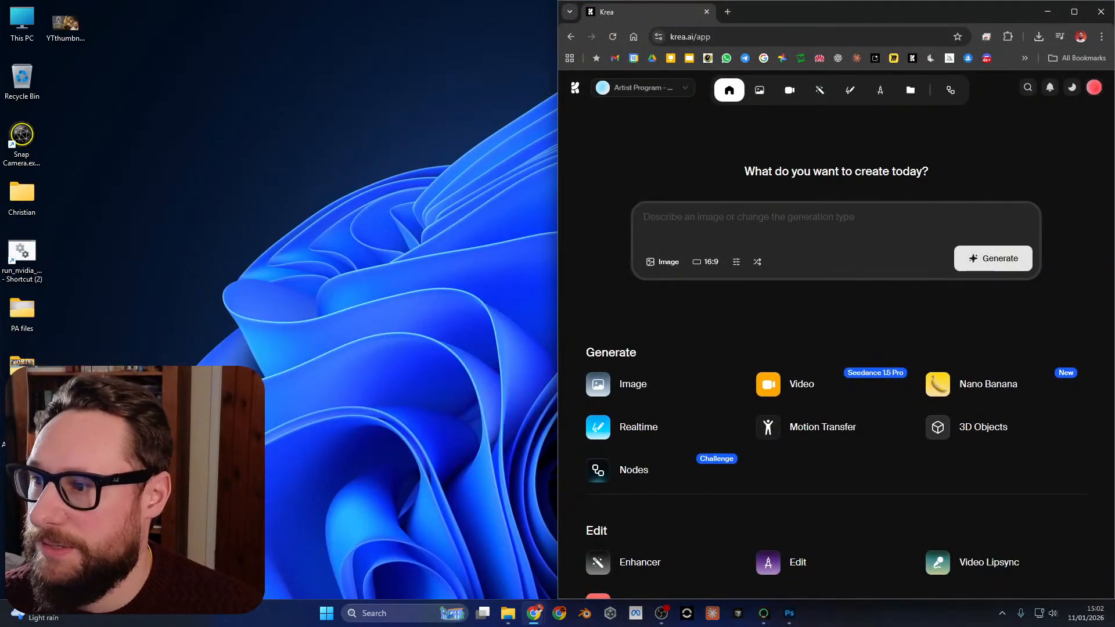
drag(558, 81, 260, 81)
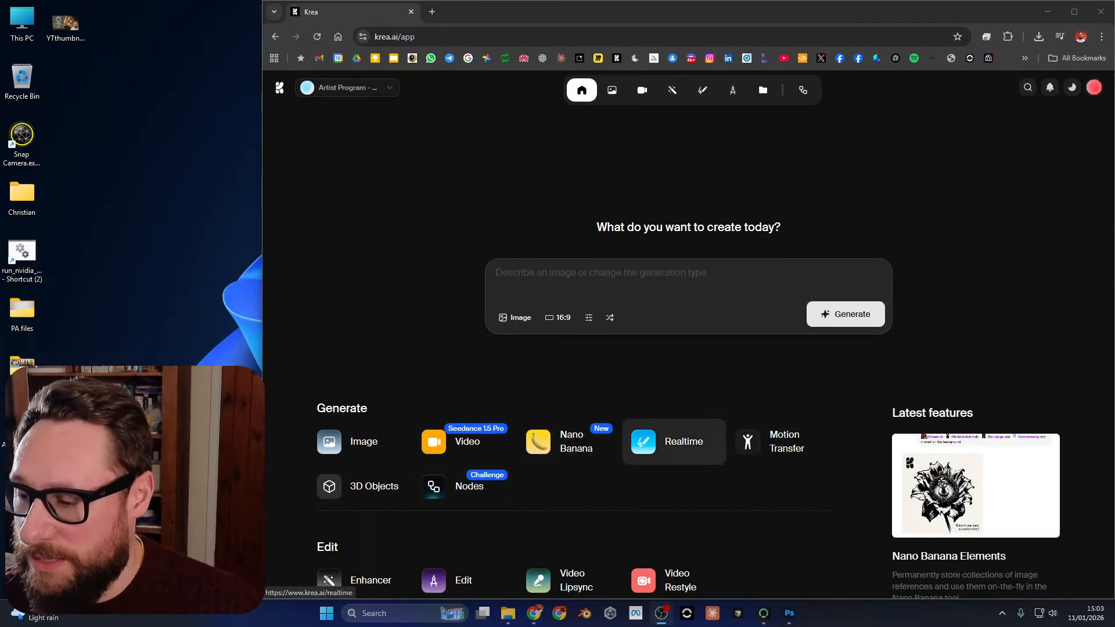
Open the Nodes section from the home page and show its collection of apps.
scroll(360, 485, down, 9)
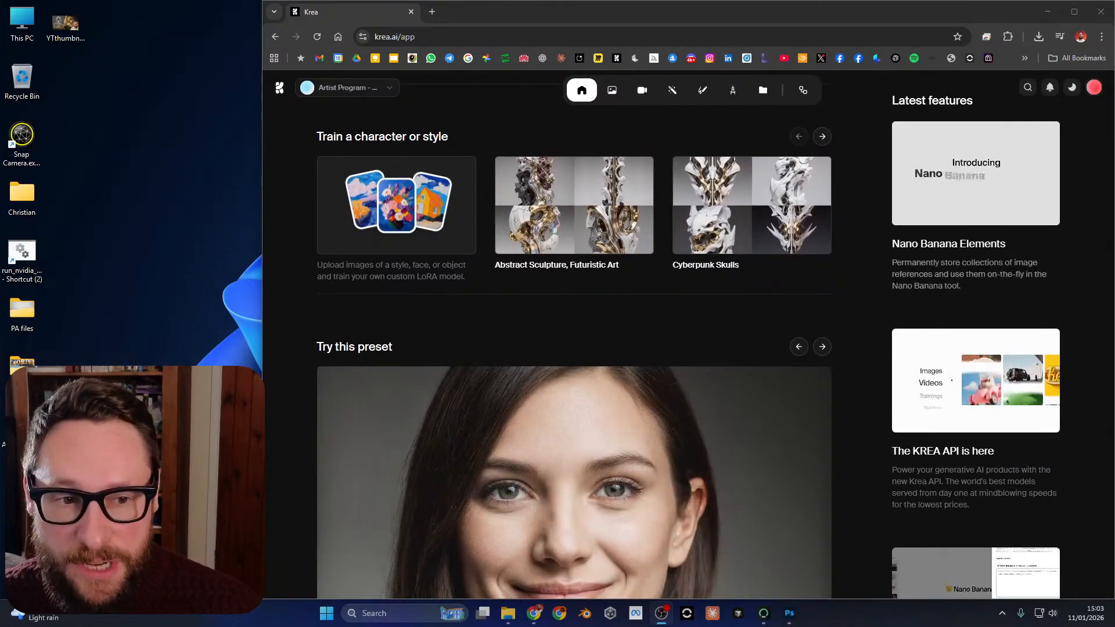
scroll(573, 336, down, 6)
scroll(573, 337, down, 12)
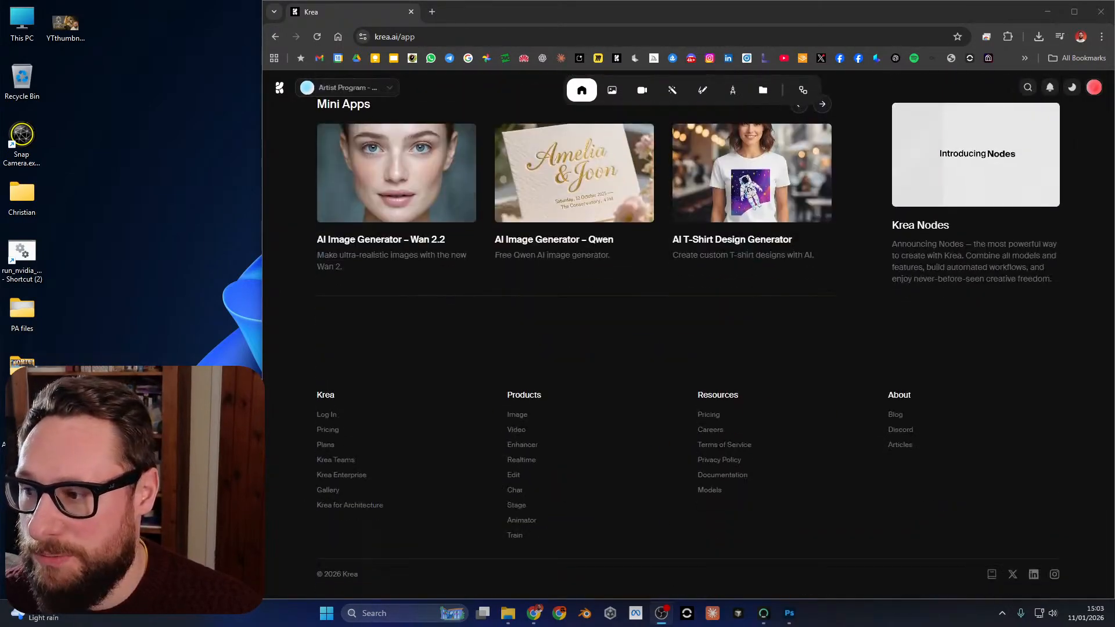
scroll(687, 336, up, 20)
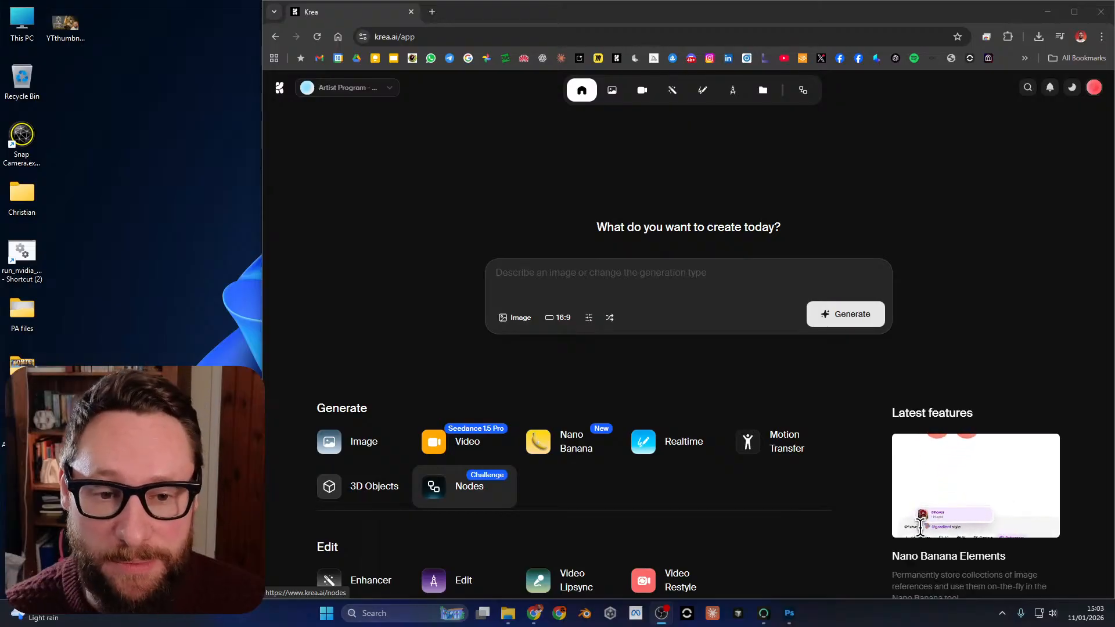
click(459, 486)
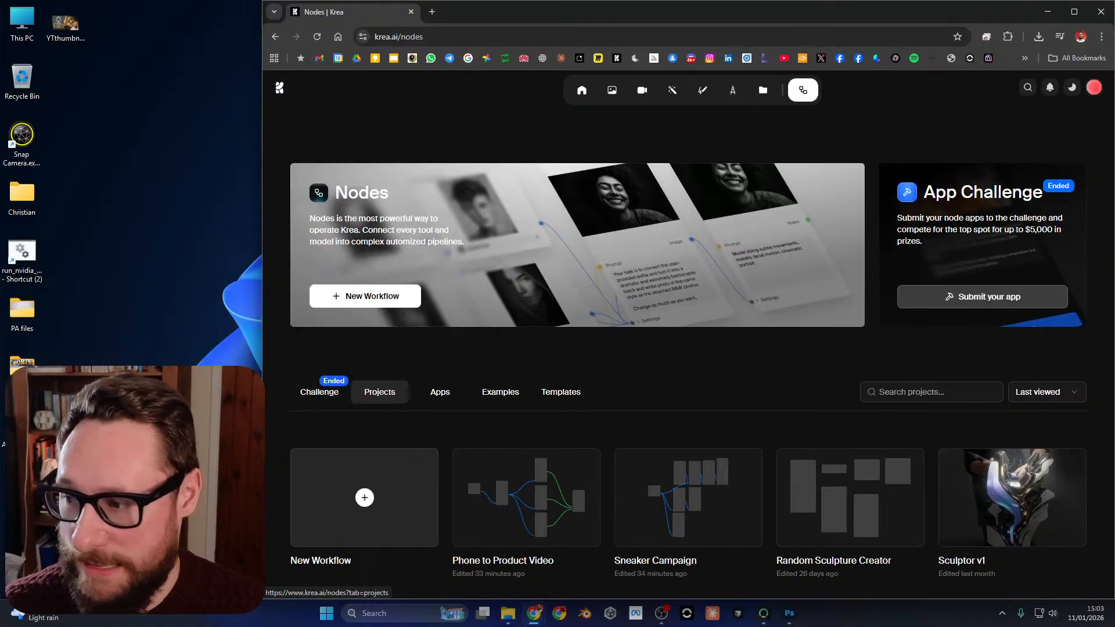
click(440, 392)
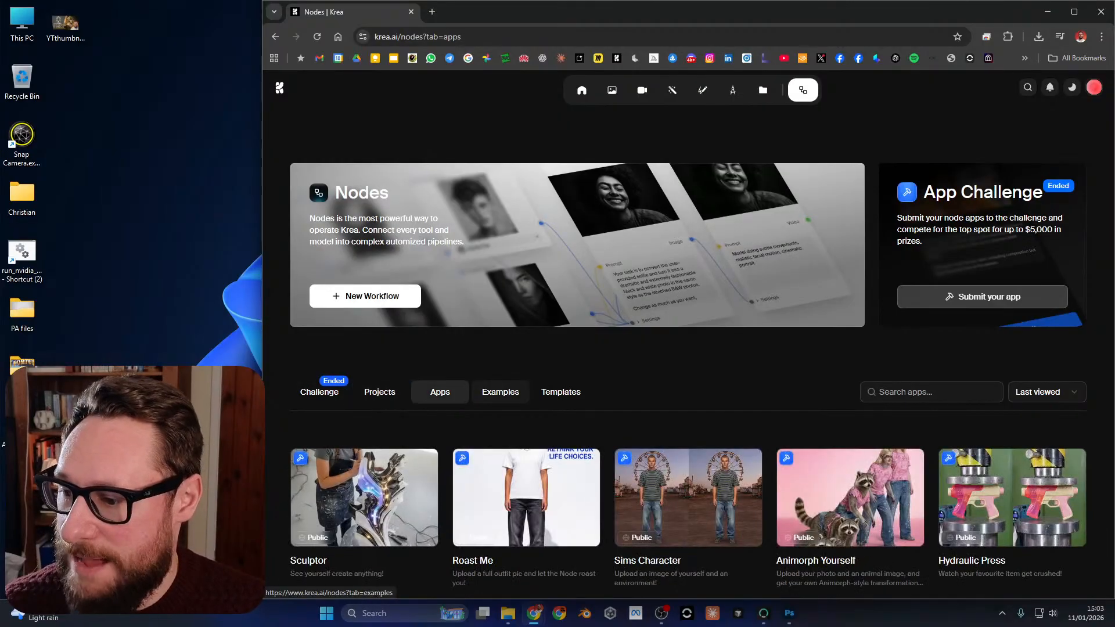
click(500, 391)
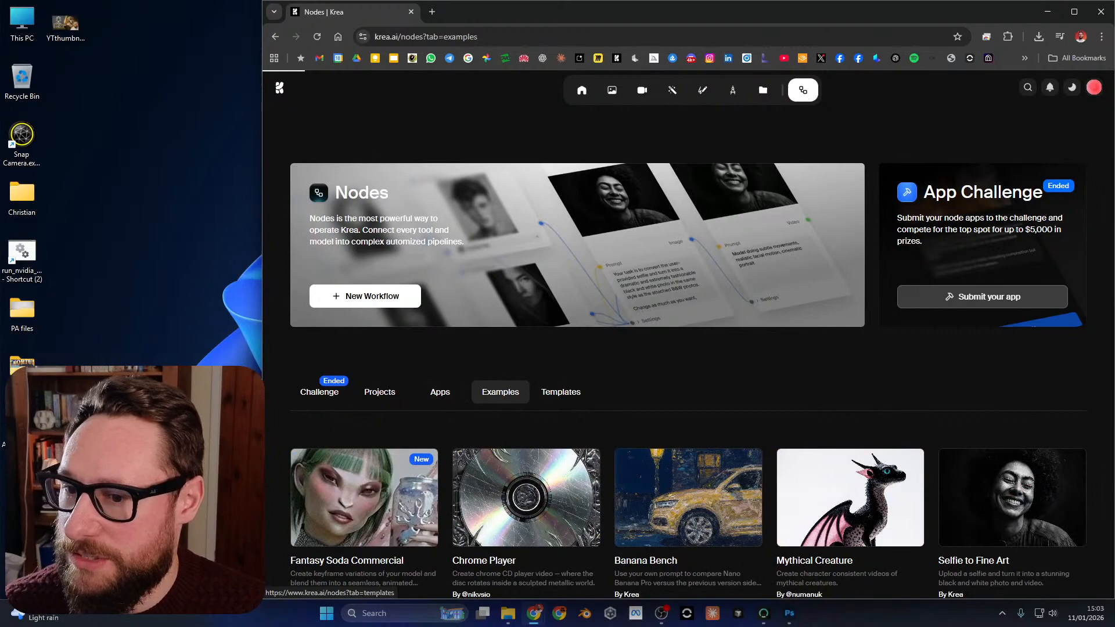
click(440, 392)
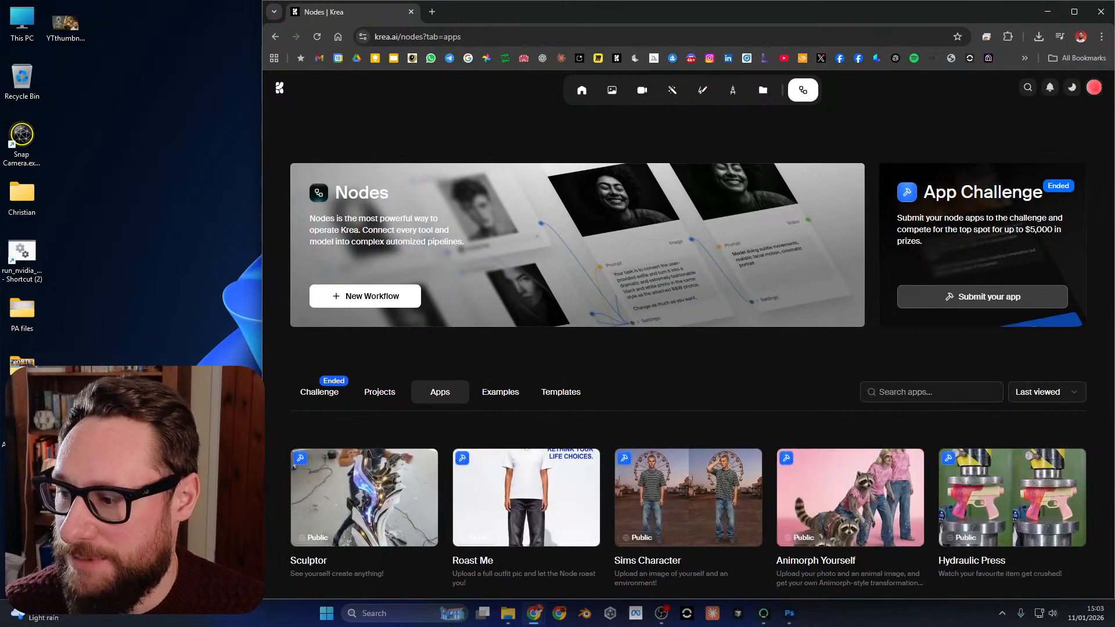
Browse the public node apps and open the Photoshoot App.
scroll(688, 348, down, 4)
scroll(688, 348, down, 2)
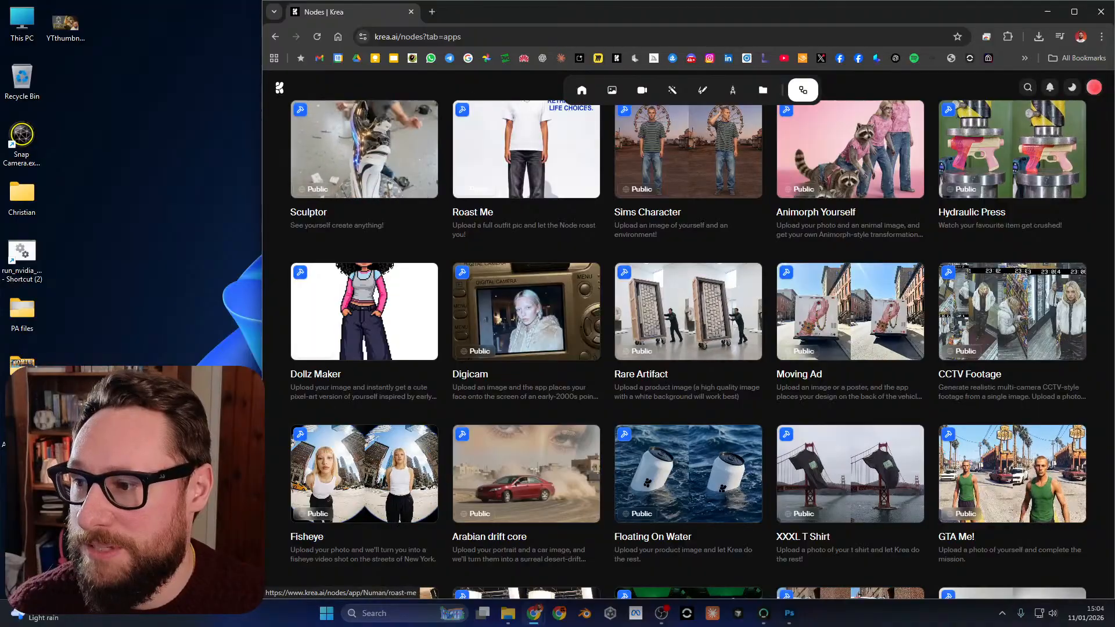
scroll(894, 349, up, 3)
scroll(688, 335, down, 6)
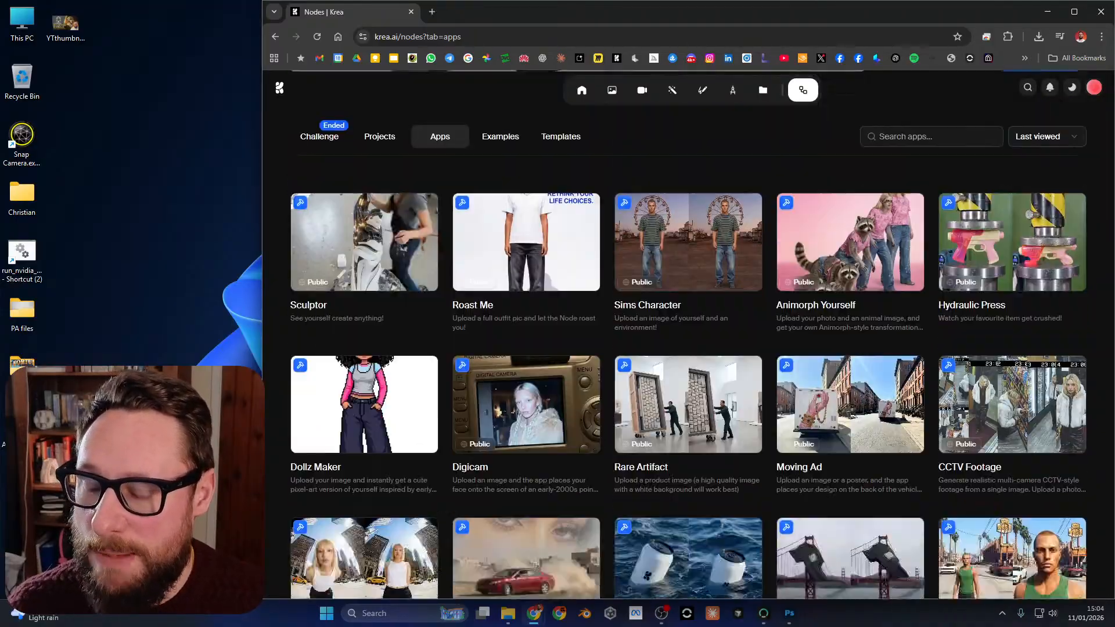
scroll(688, 335, down, 2)
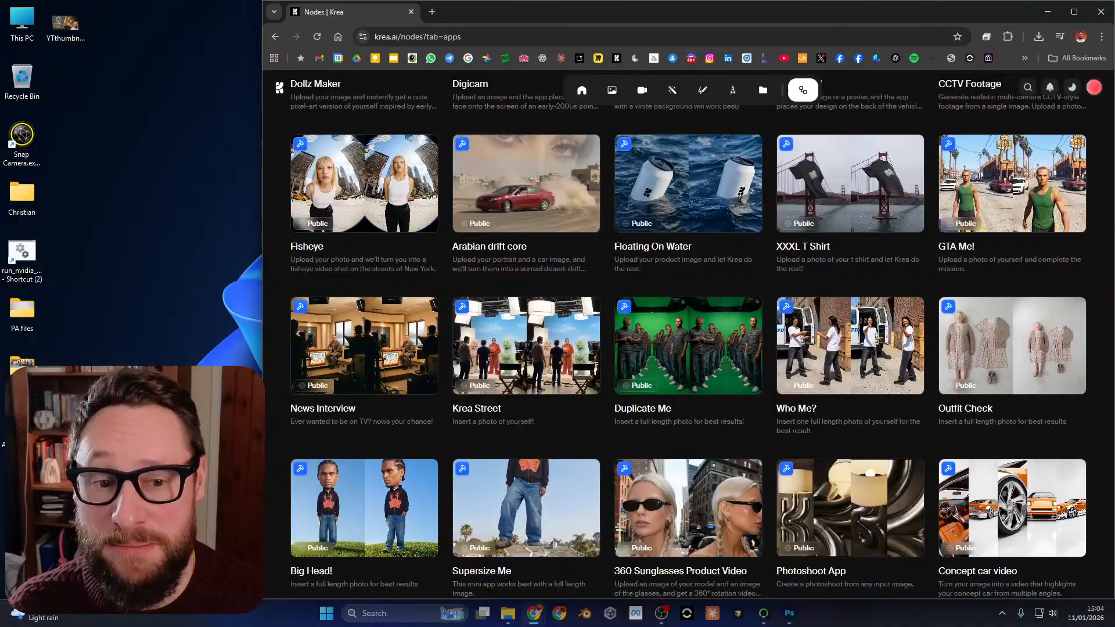
scroll(688, 335, down, 2)
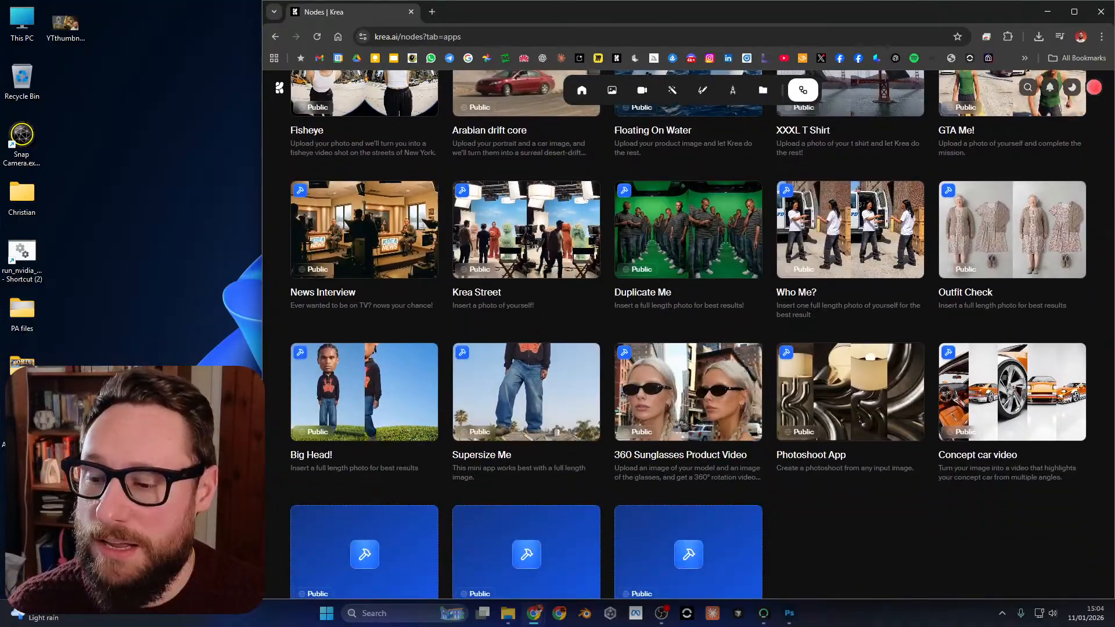
scroll(847, 273, down, 2)
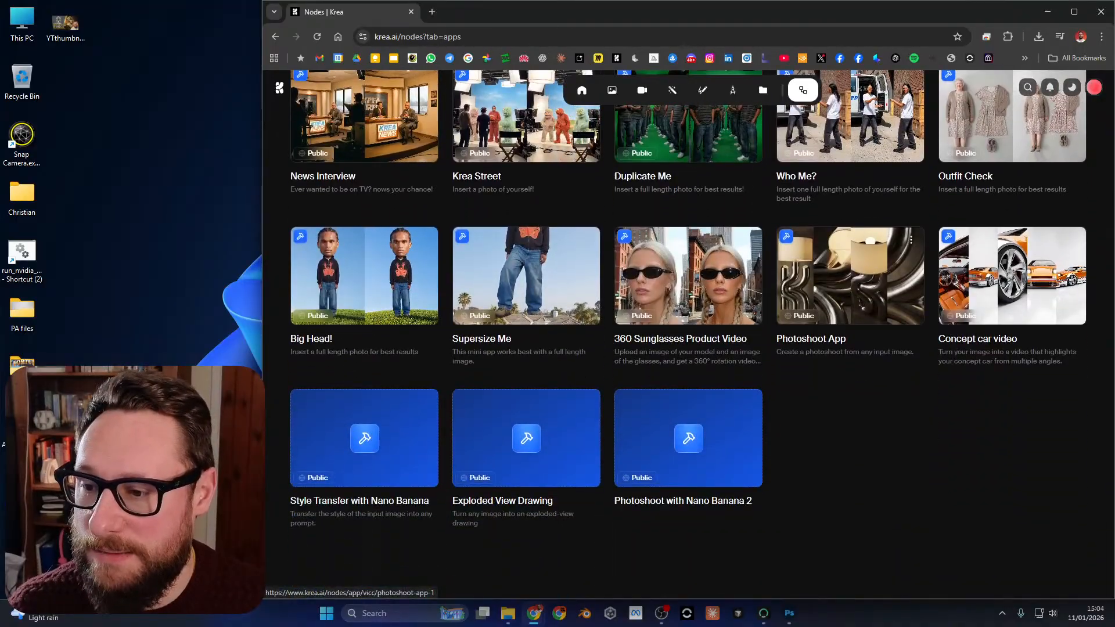
click(850, 276)
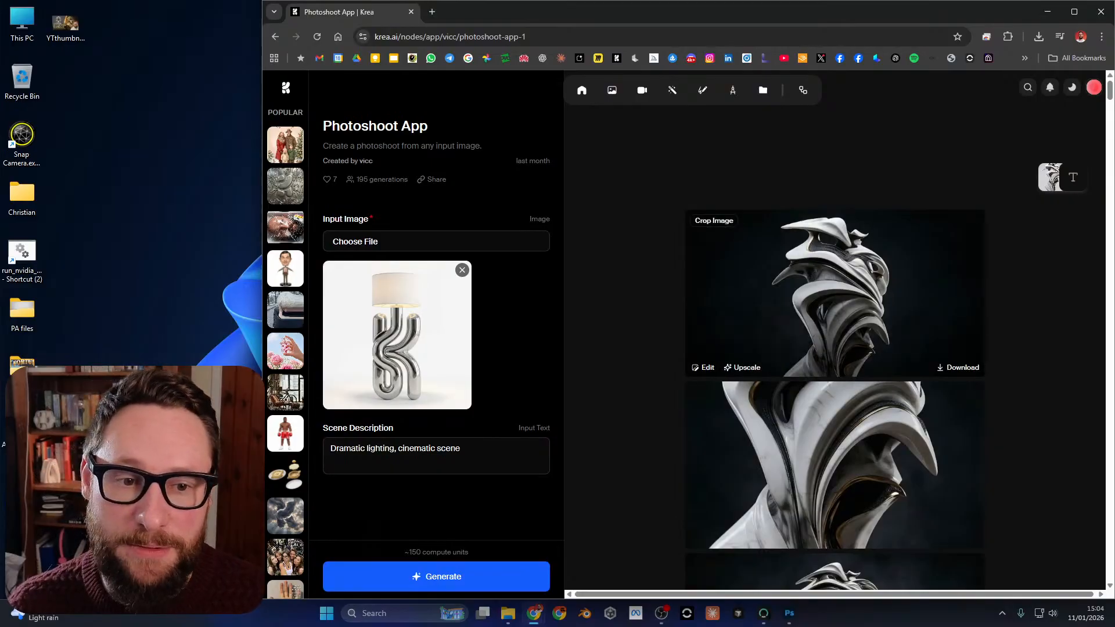
Widen the browser window slightly and examine the Photoshoot App's previous results and its scene description.
drag(261, 172, 215, 172)
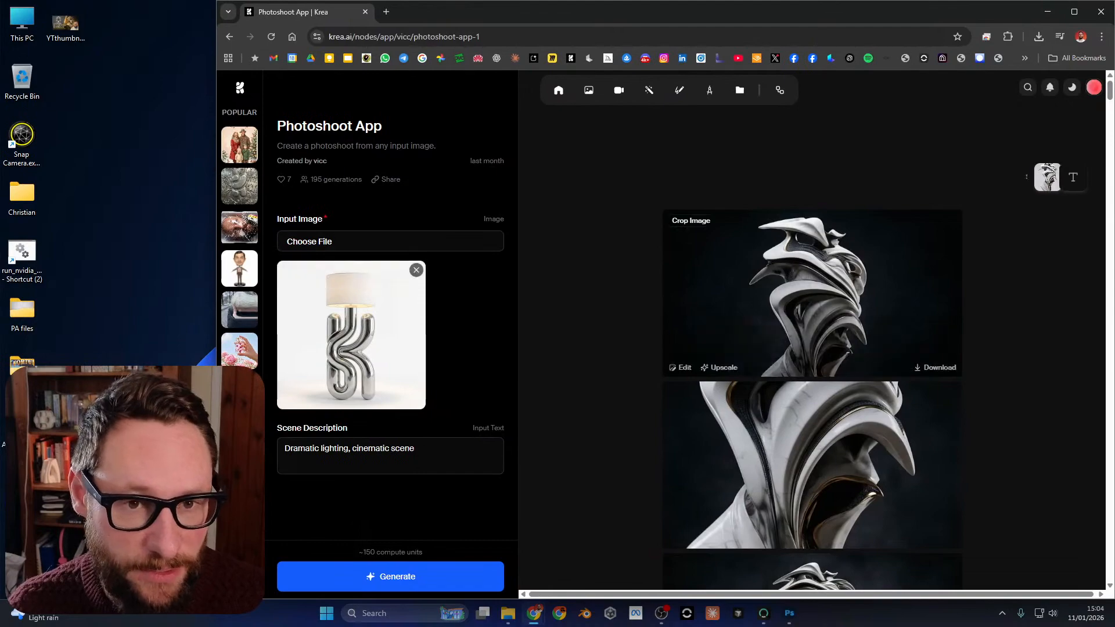
scroll(812, 331, down, 6)
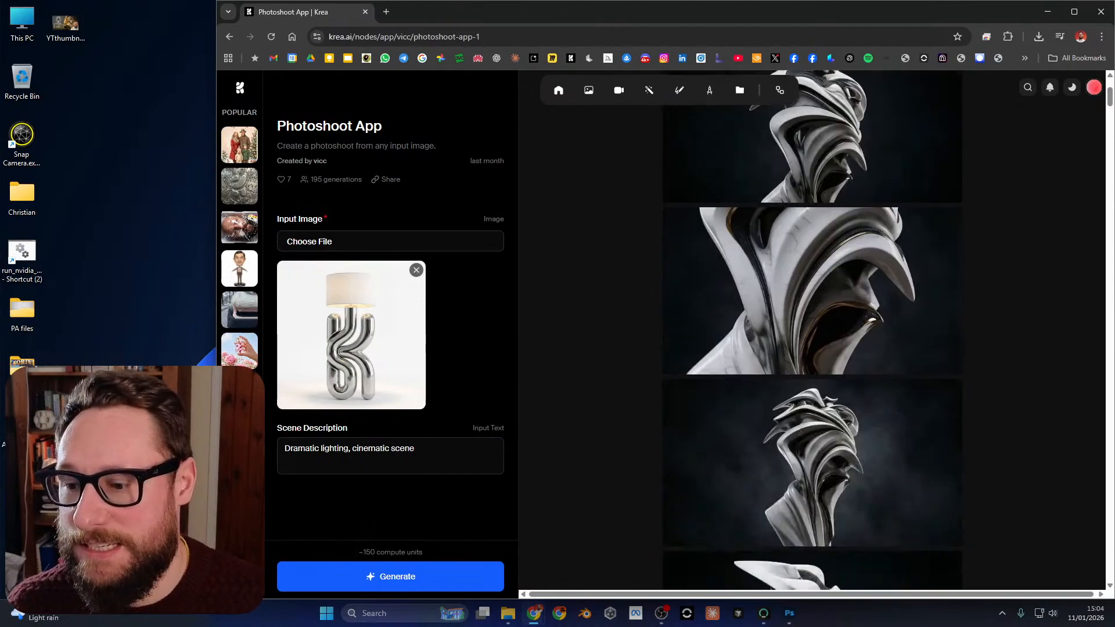
scroll(811, 331, up, 8)
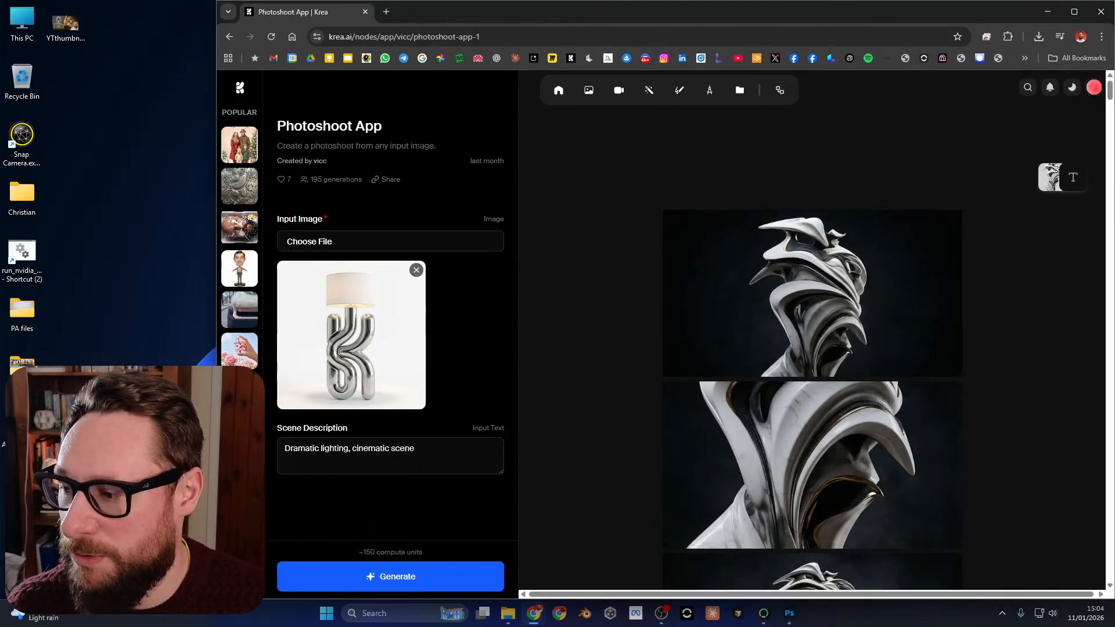
drag(415, 449, 297, 449)
click(368, 449)
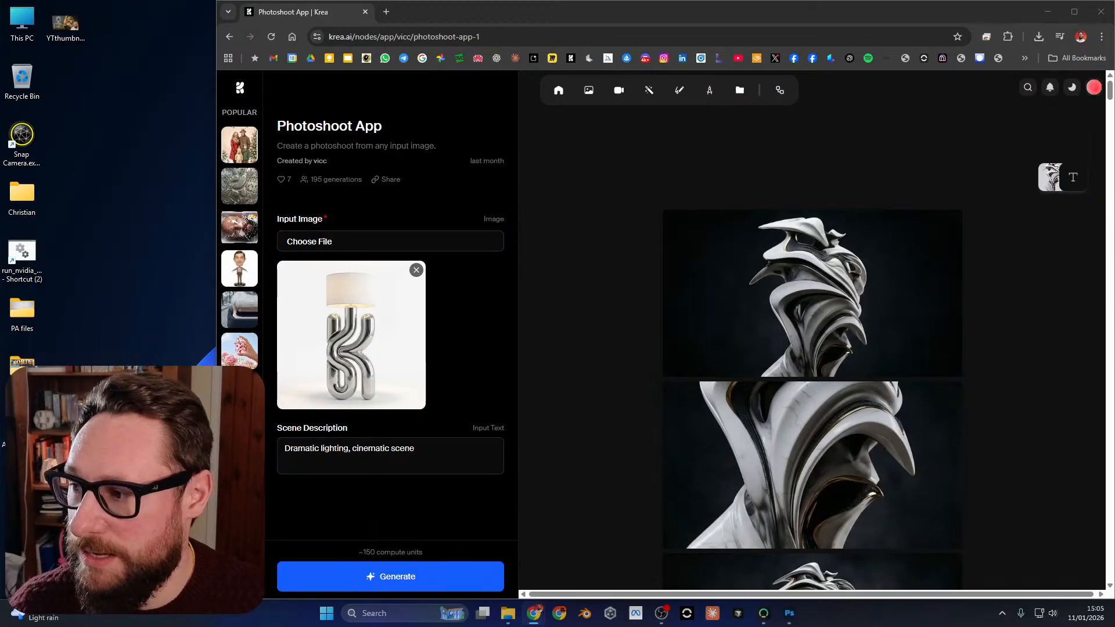
Replace the input image with the black-and-white mechanical sculpture picture and generate the photoshoot.
click(310, 242)
click(786, 486)
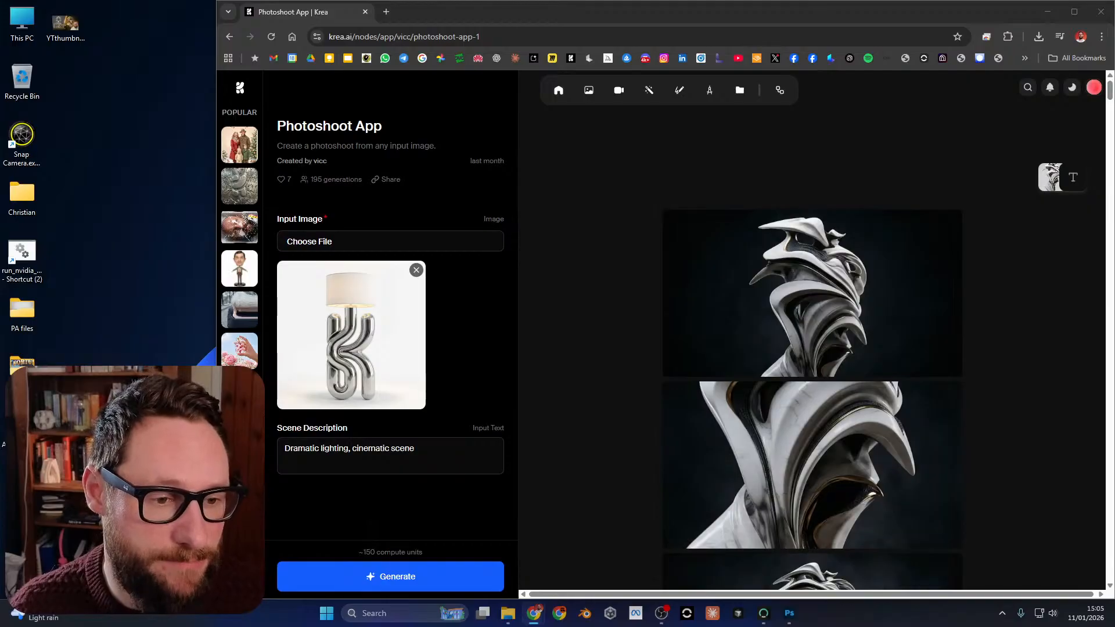
key(Return)
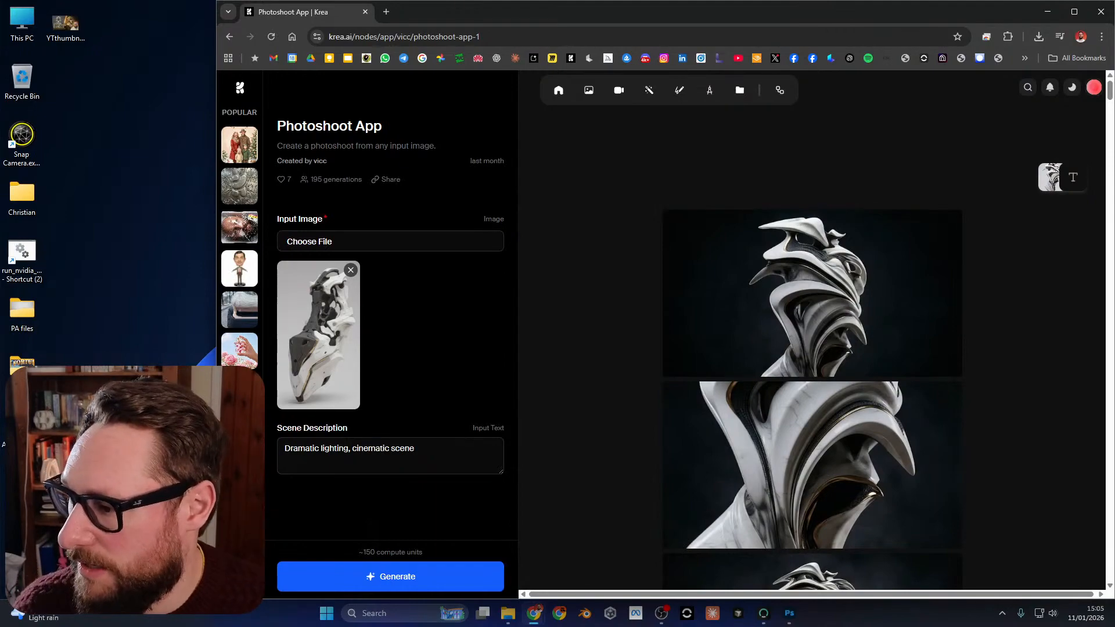
click(390, 576)
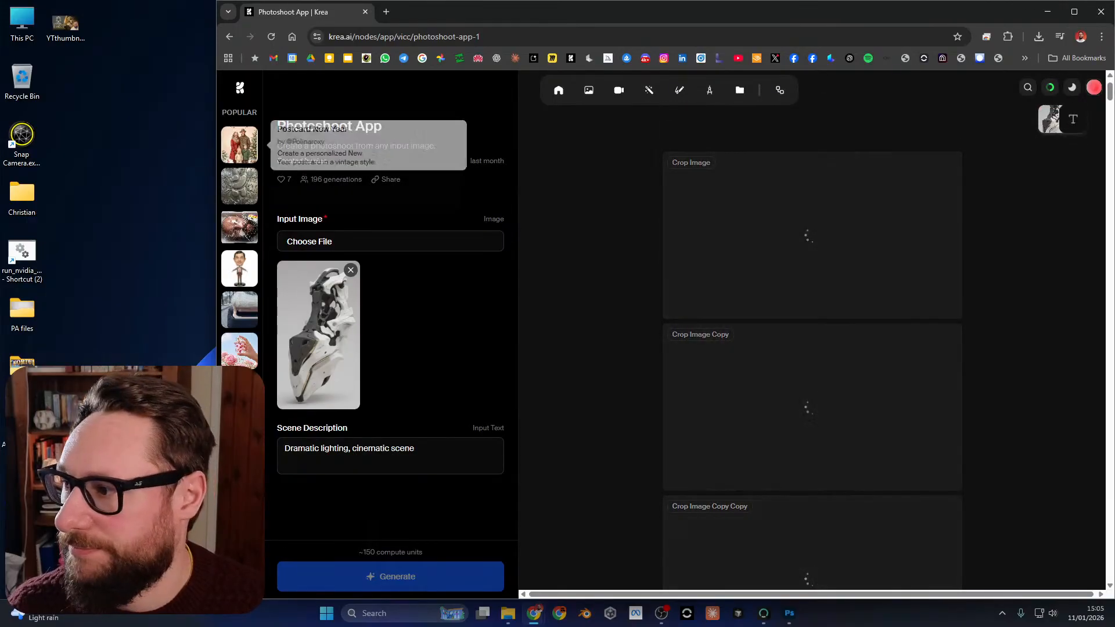
Widen the browser window to show the results in two columns, and examine the generated images and the scene description.
drag(217, 111, 152, 110)
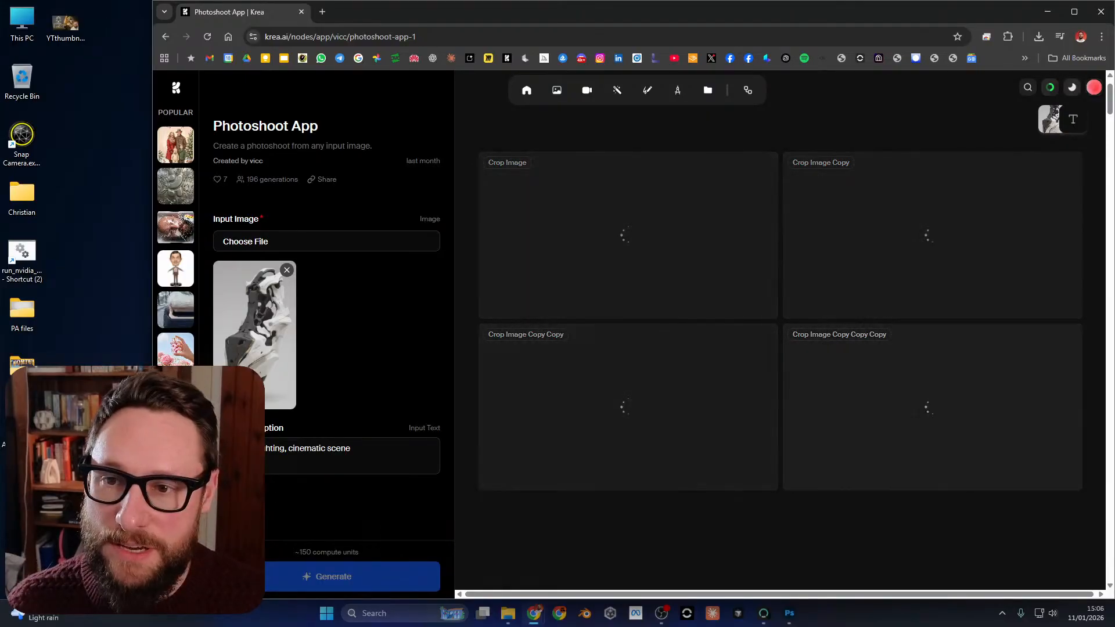
click(1094, 87)
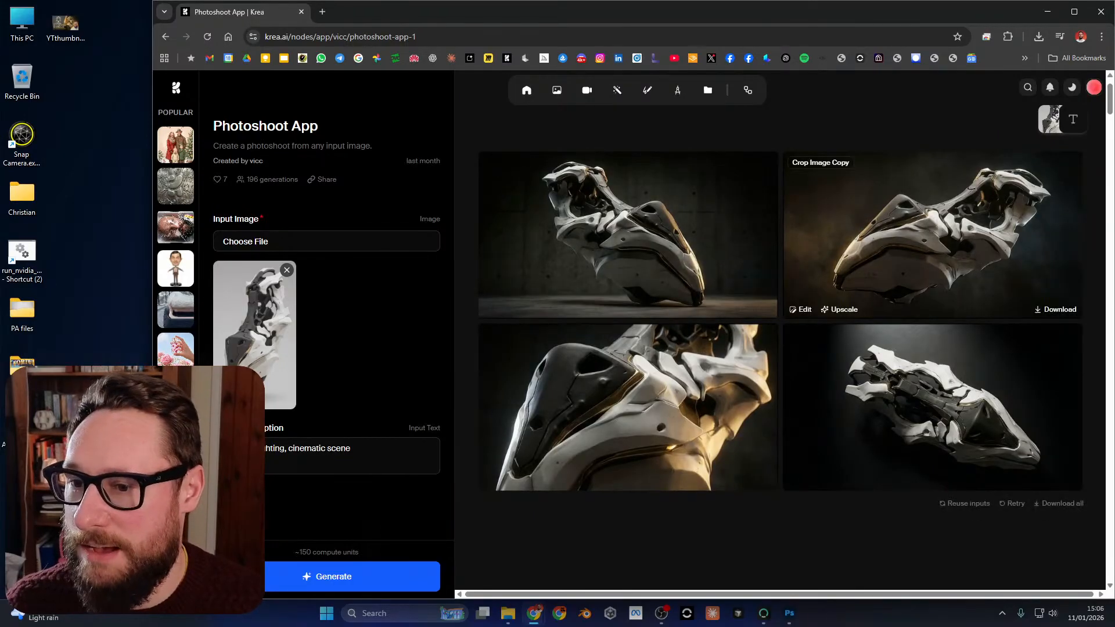
click(628, 235)
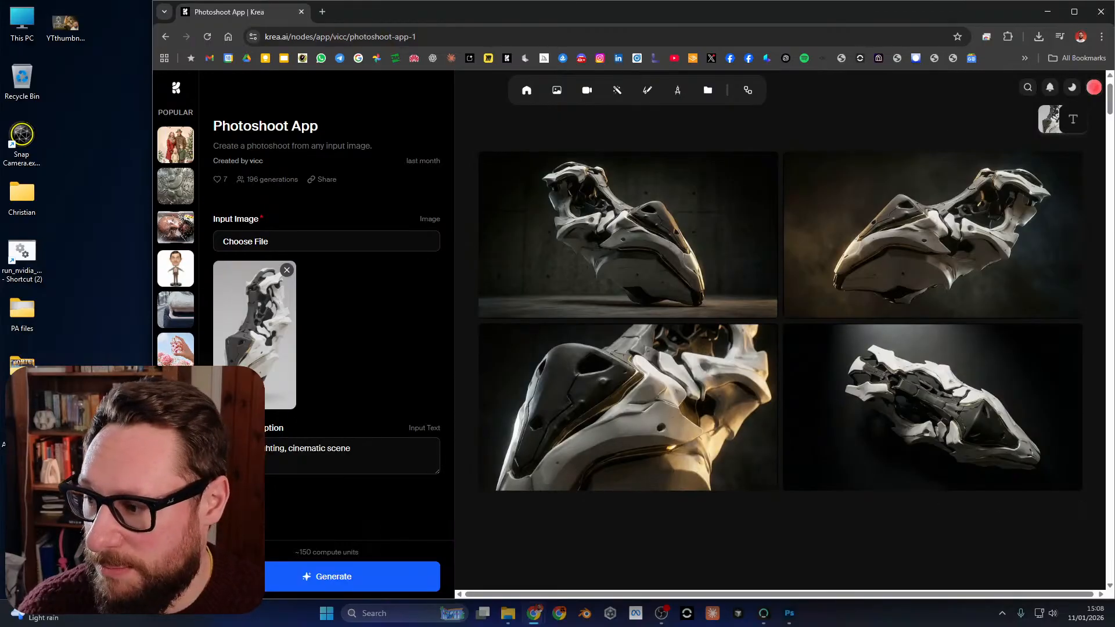
triple_click(256, 449)
click(256, 450)
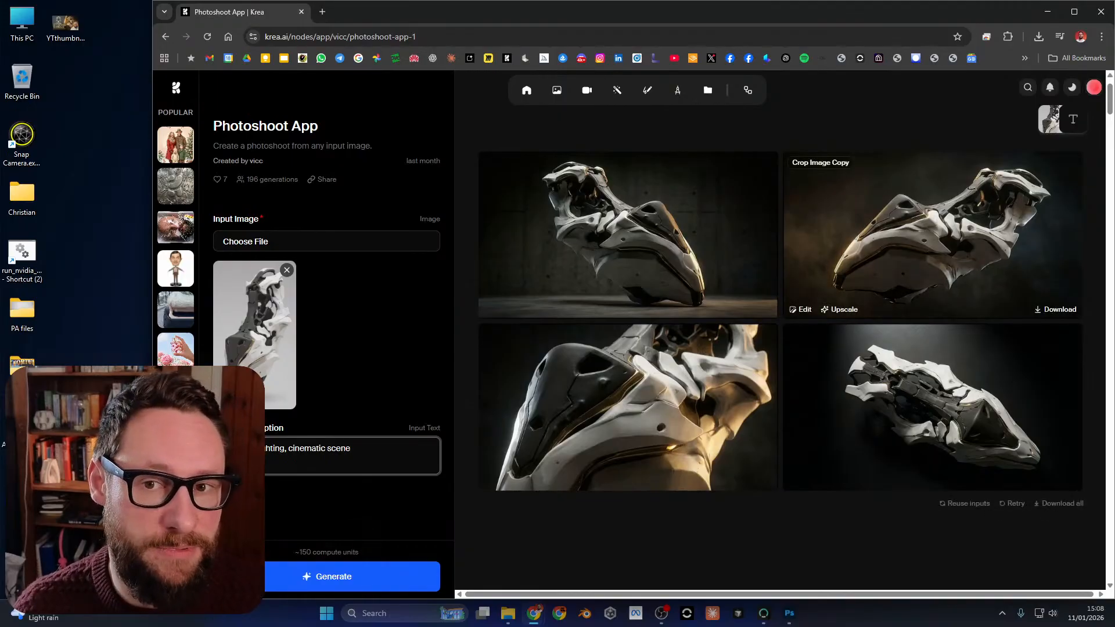
Send the photoshoot image of the sculpture facing the upper right against a brown backdrop to the Enhancer, and narrow the browser window.
key(alt+Tab)
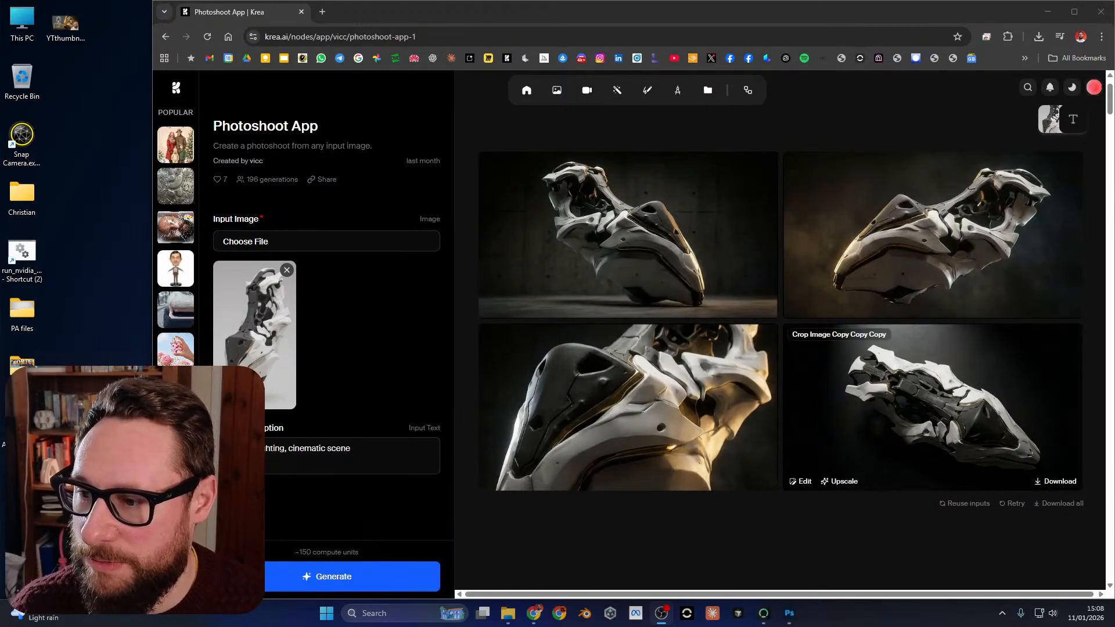
click(843, 307)
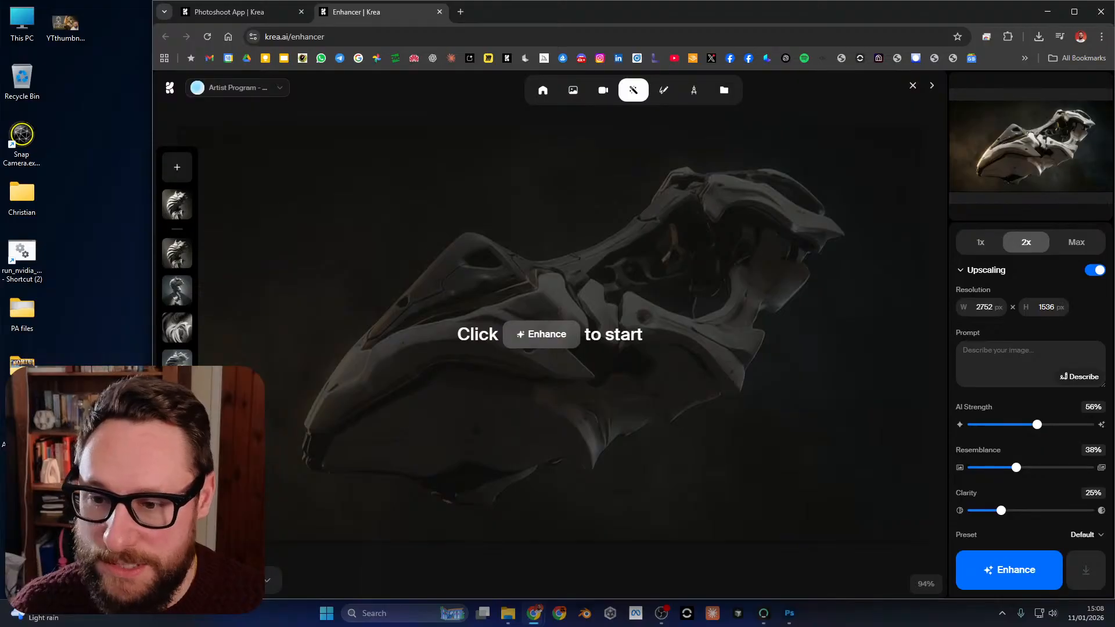
mouse_move(244, 580)
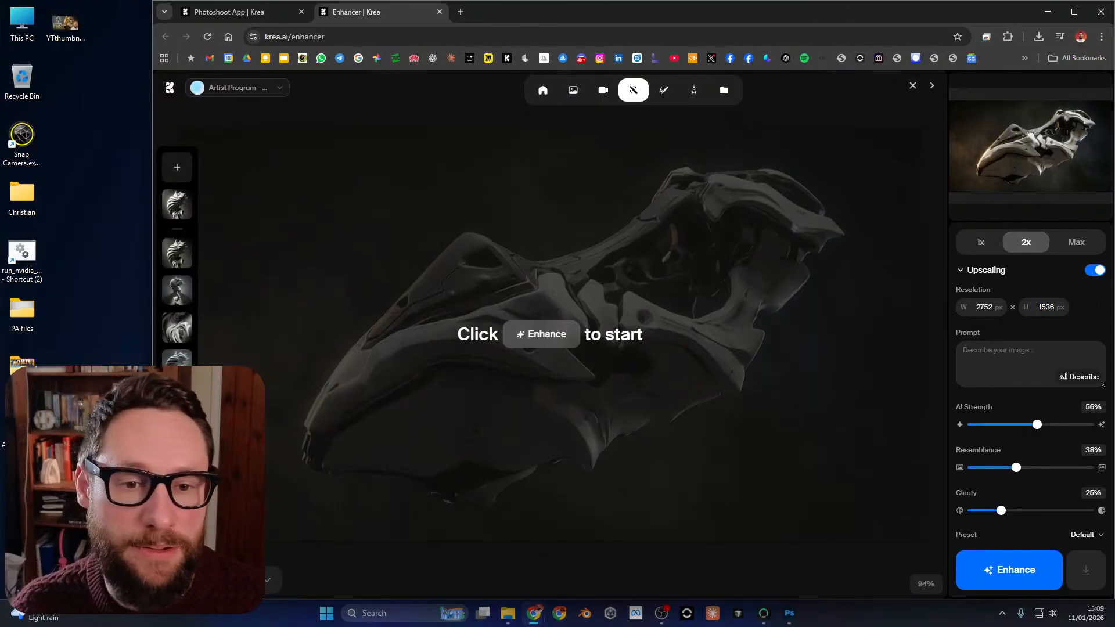
click(661, 613)
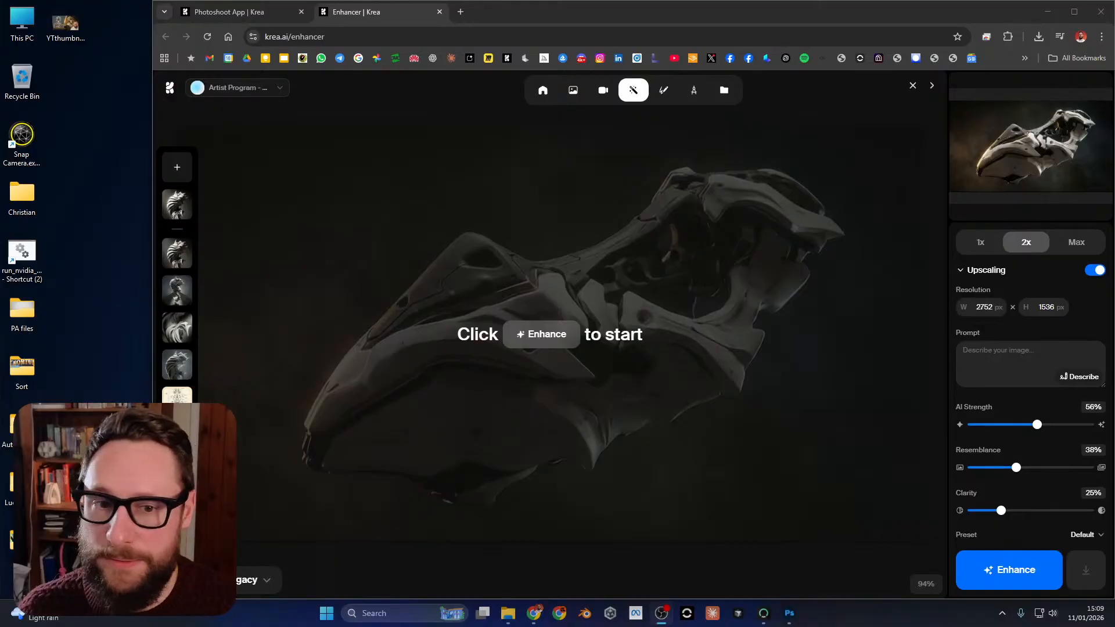
drag(153, 152, 236, 148)
Switch the upscaling model to Krea Enhance and enhance the sculpture image at 2x.
mouse_move(291, 580)
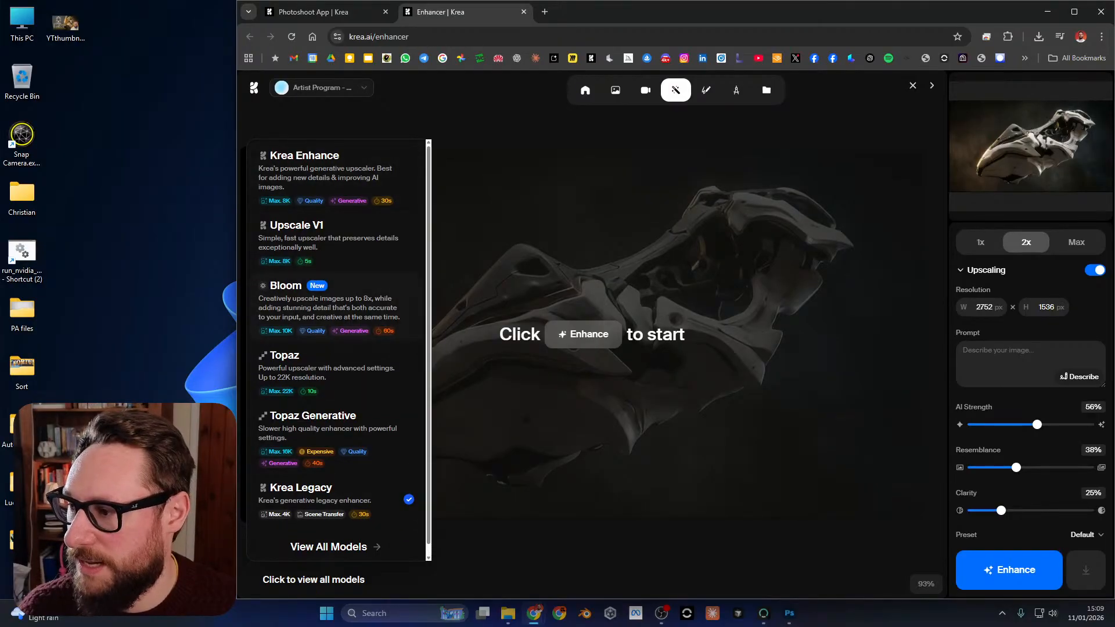
click(335, 306)
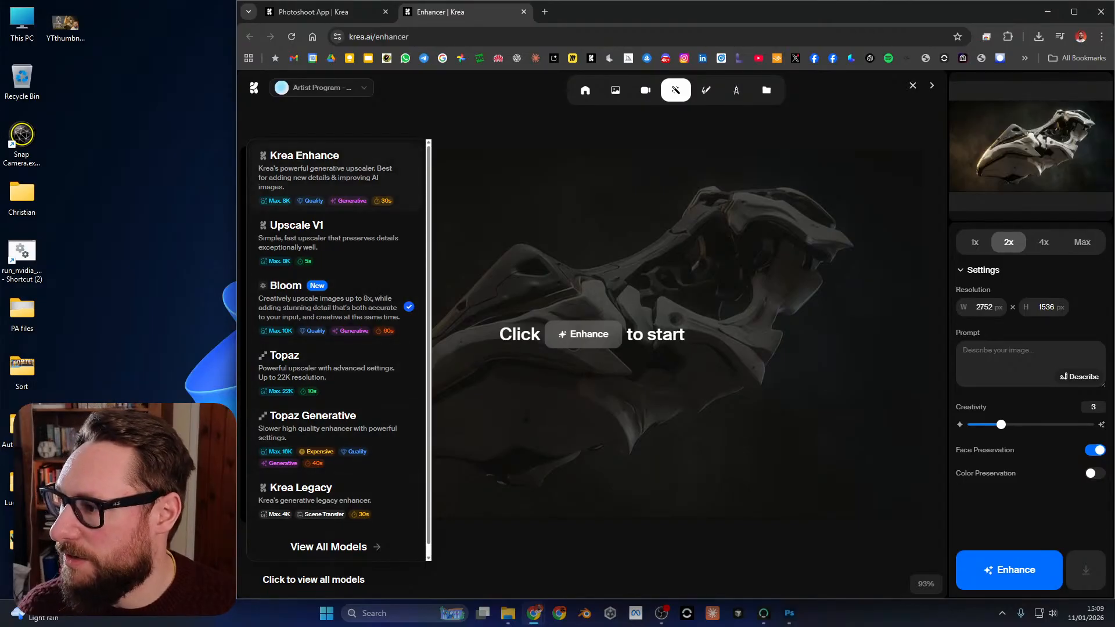
click(335, 177)
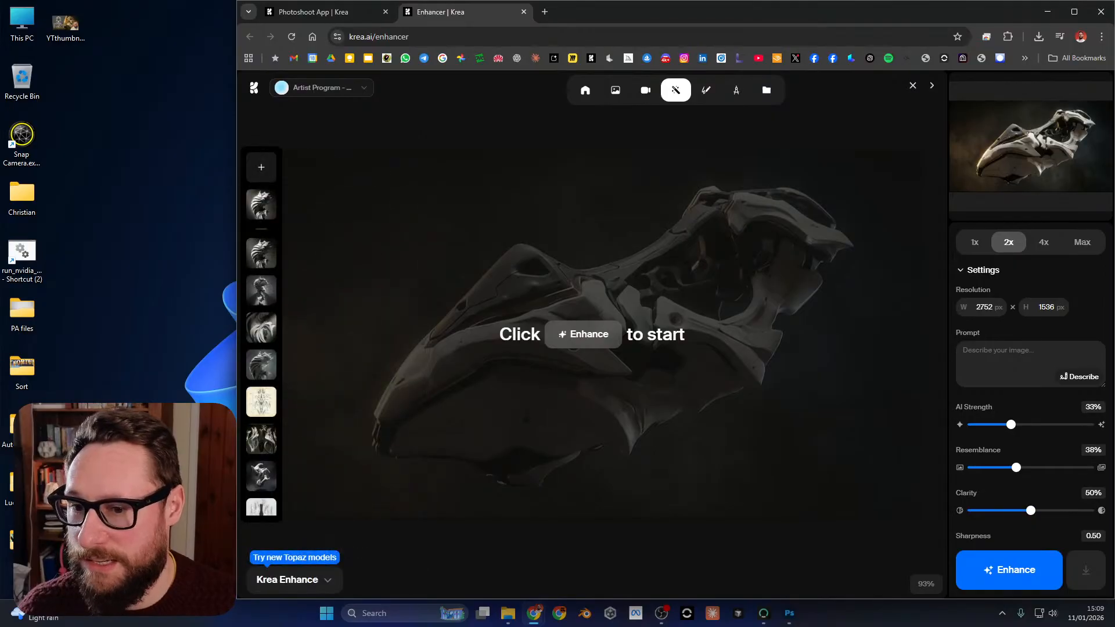
scroll(1008, 242, down, 1)
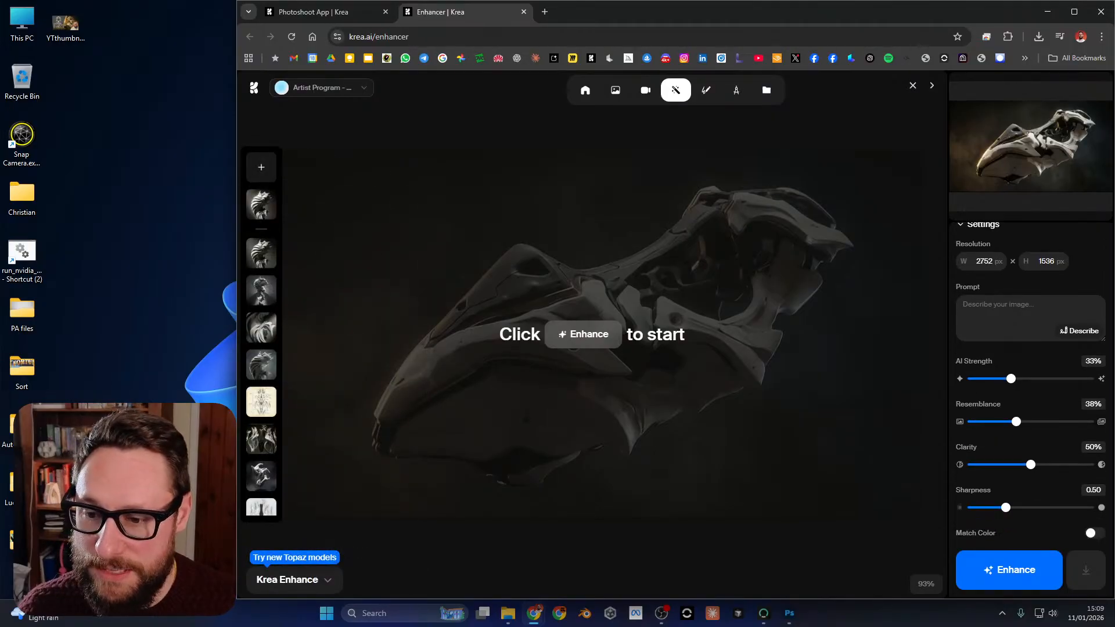
scroll(1009, 242, up, 1)
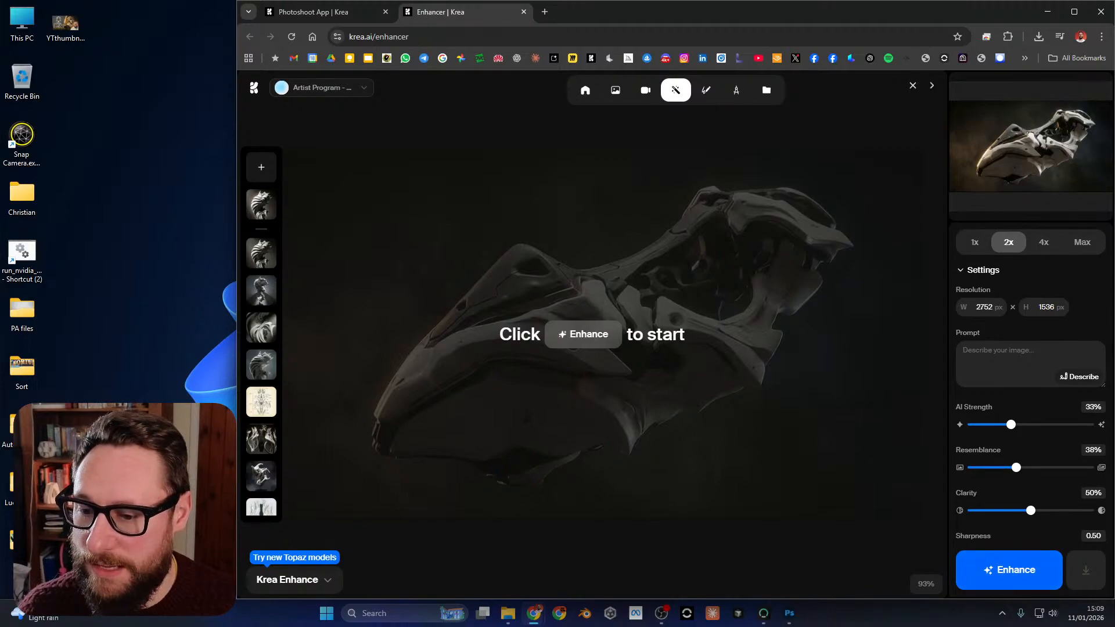
click(1008, 569)
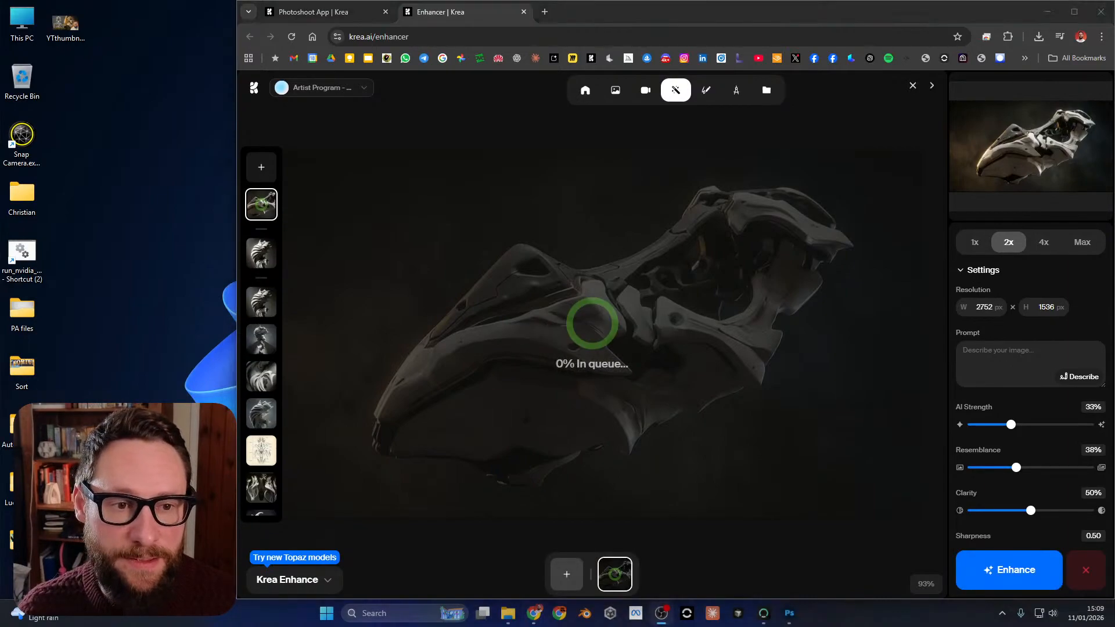
From the Photoshoot App results at 90% page zoom, send the close-up sculpture image to the Enhancer and enhance it at 2x with Krea Enhance.
click(328, 12)
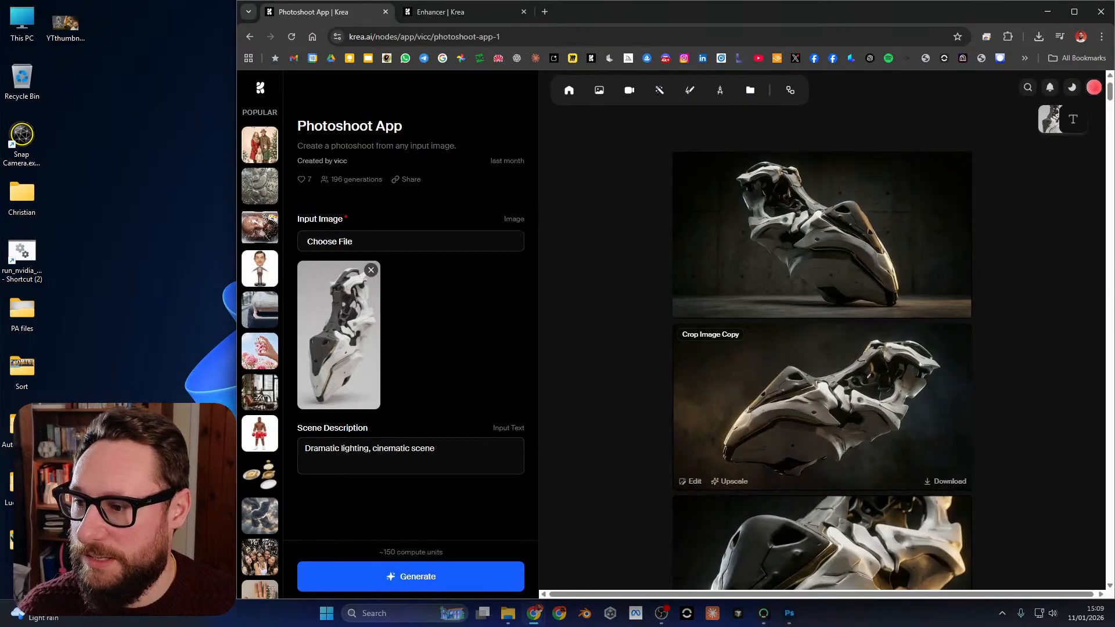
scroll(821, 348, down, 4)
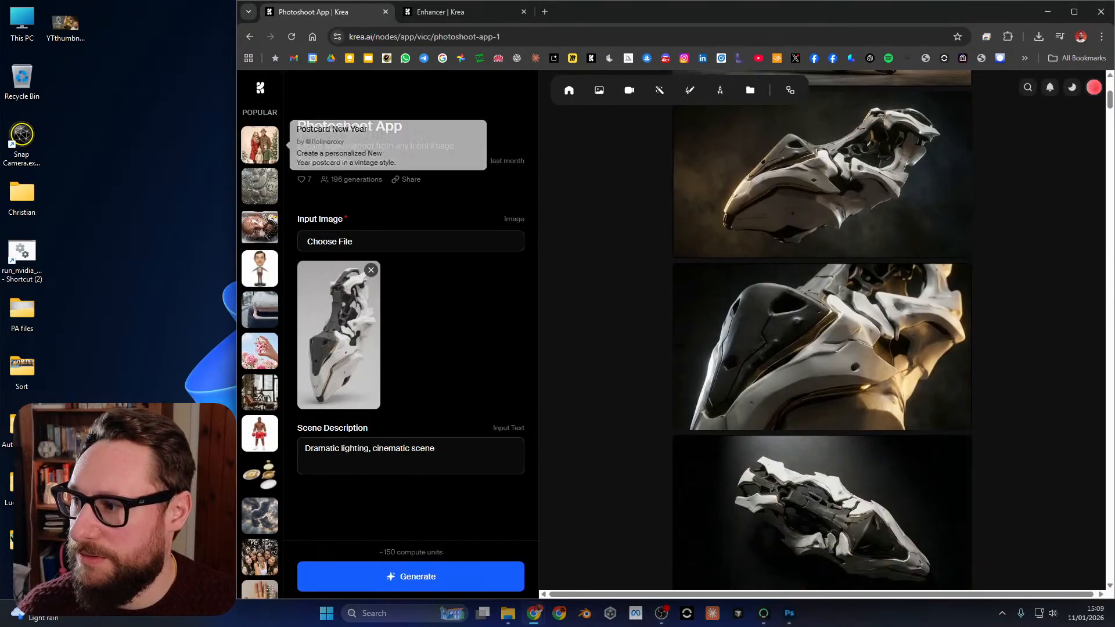
key(ctrl+minus)
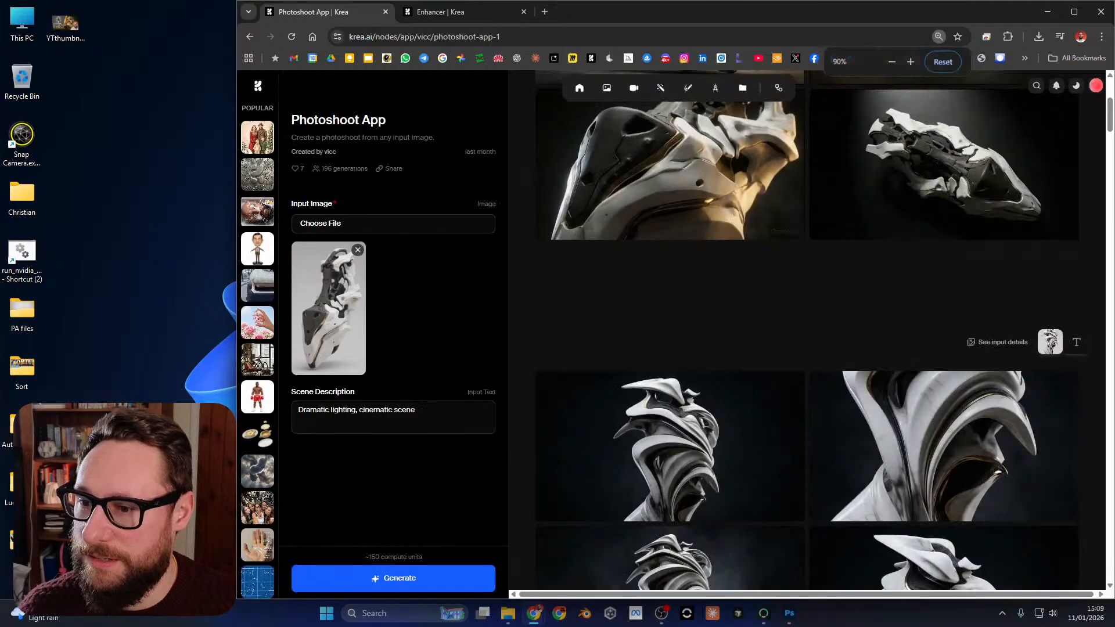
scroll(806, 331, up, 4)
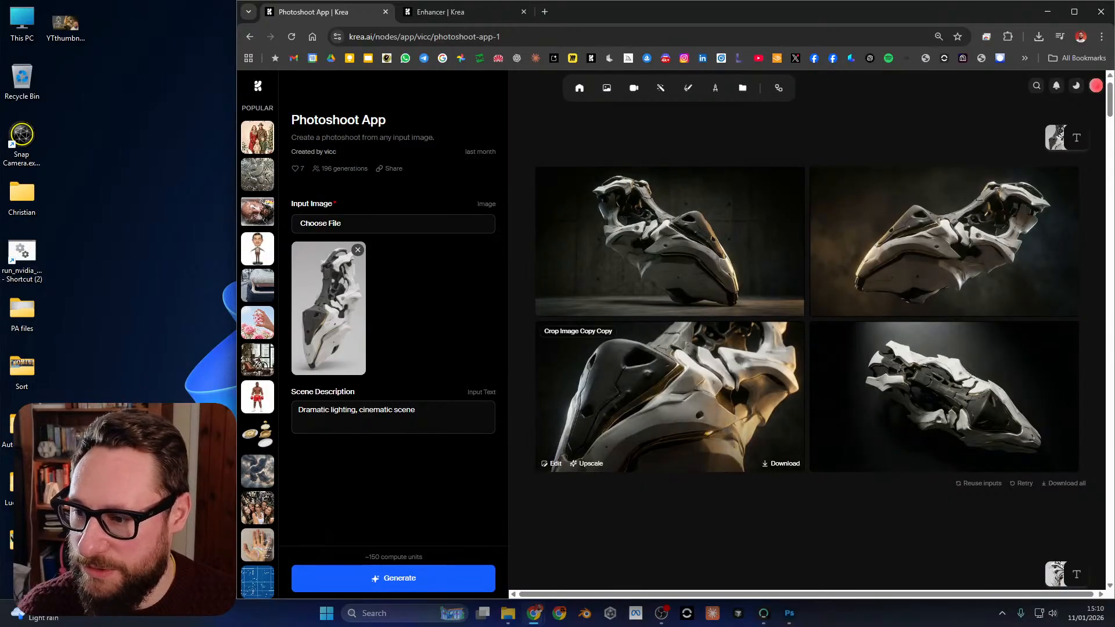
click(588, 464)
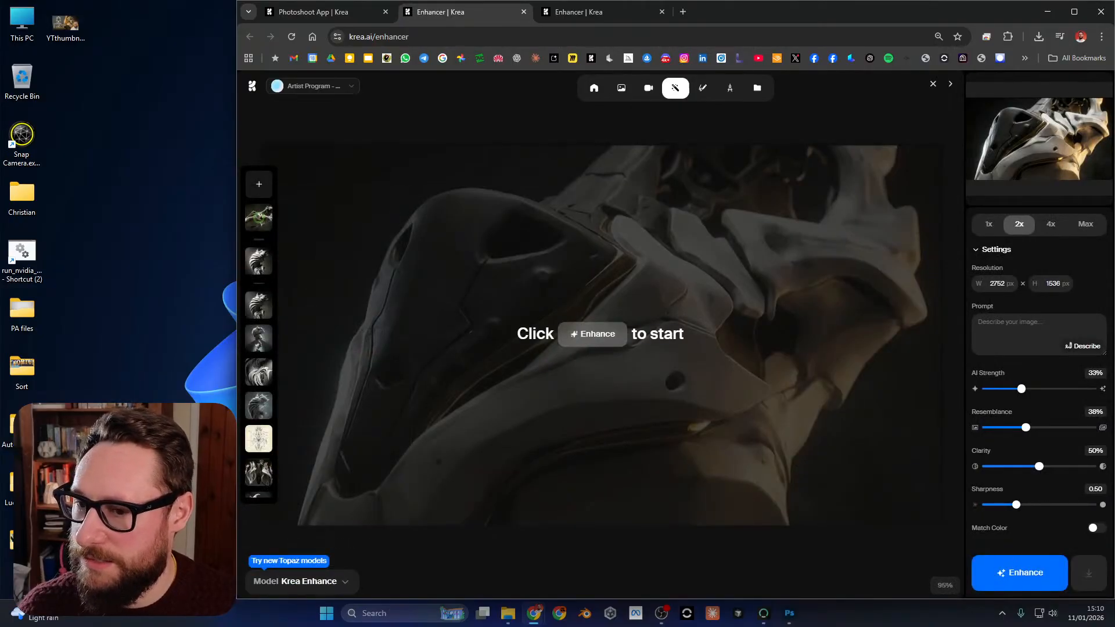
click(1019, 573)
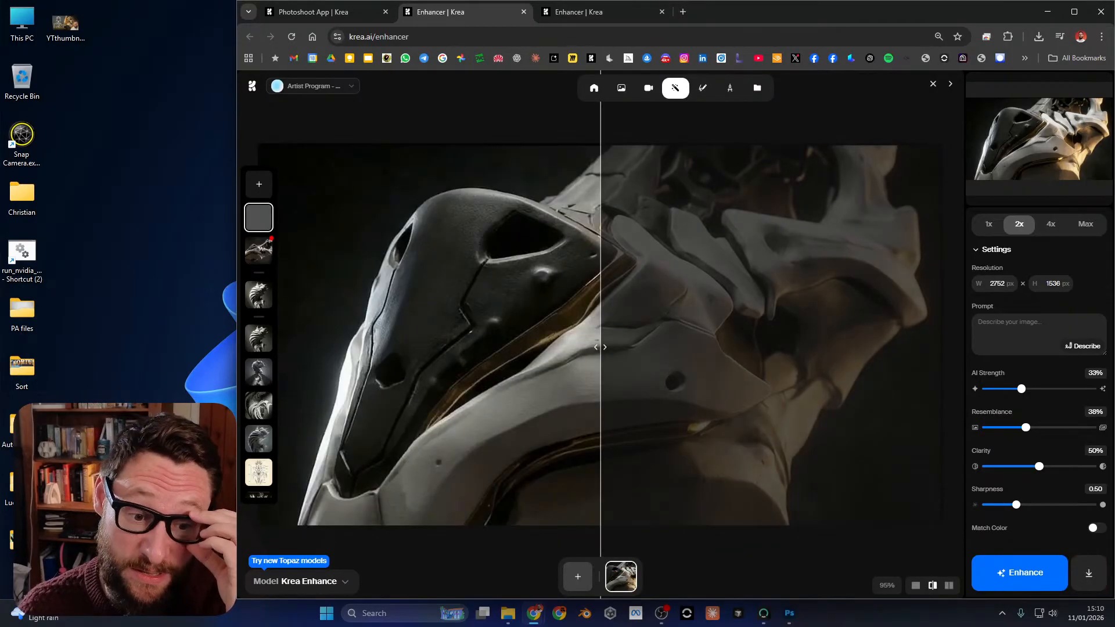
Compare the original and enhanced versions of both upscaled sculpture images using the before/after divider.
key(ctrl+Tab)
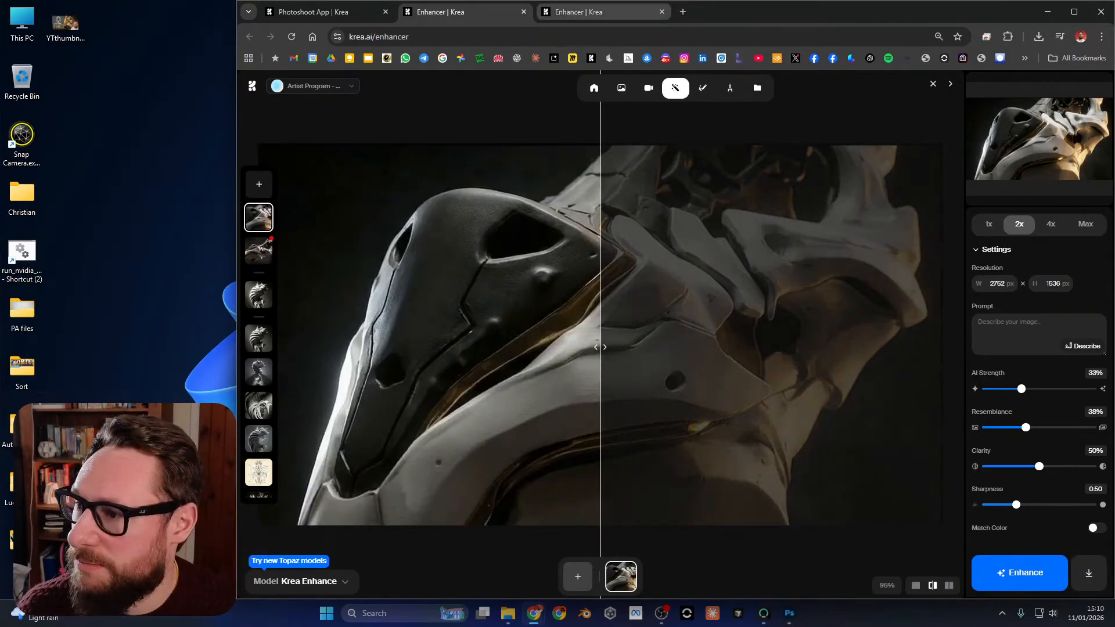
drag(601, 347, 342, 346)
key(ctrl+shift+Tab)
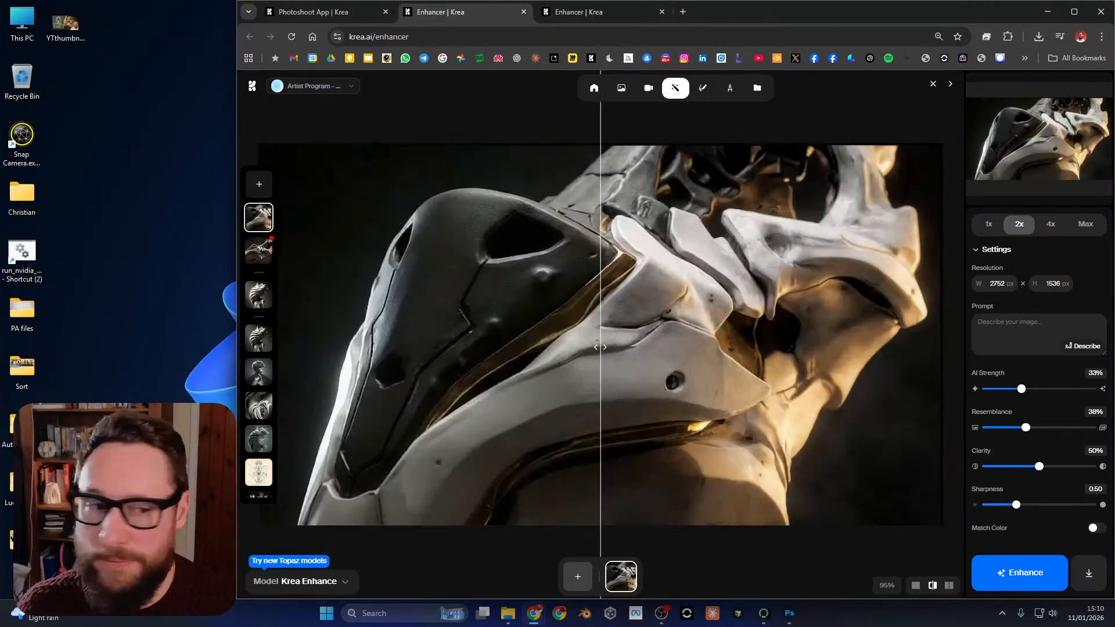
key(alt+Tab)
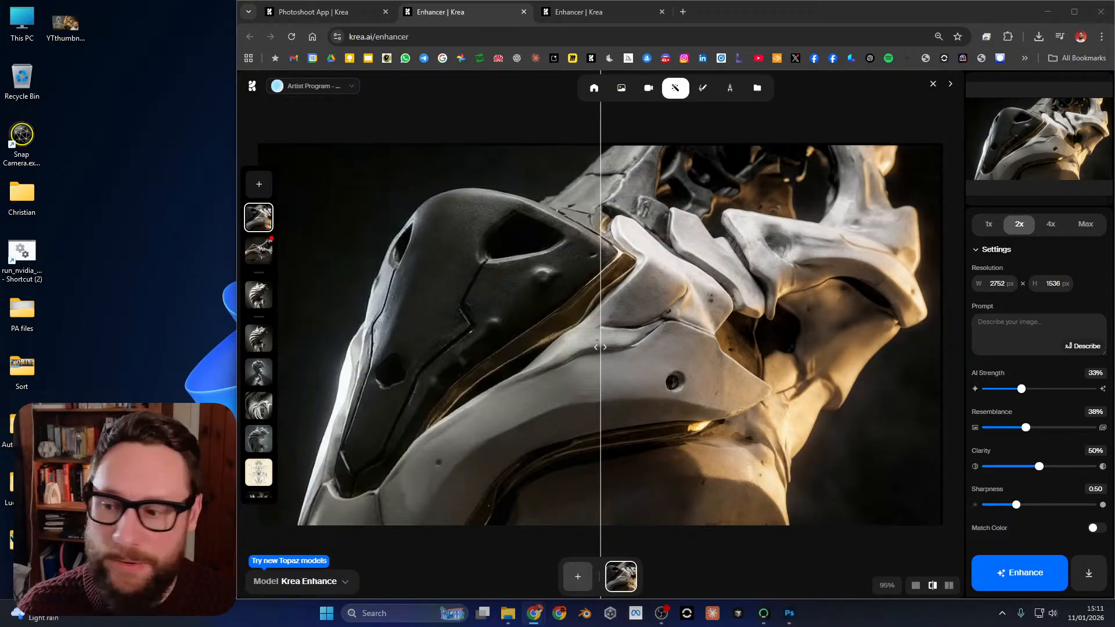
drag(595, 347, 963, 348)
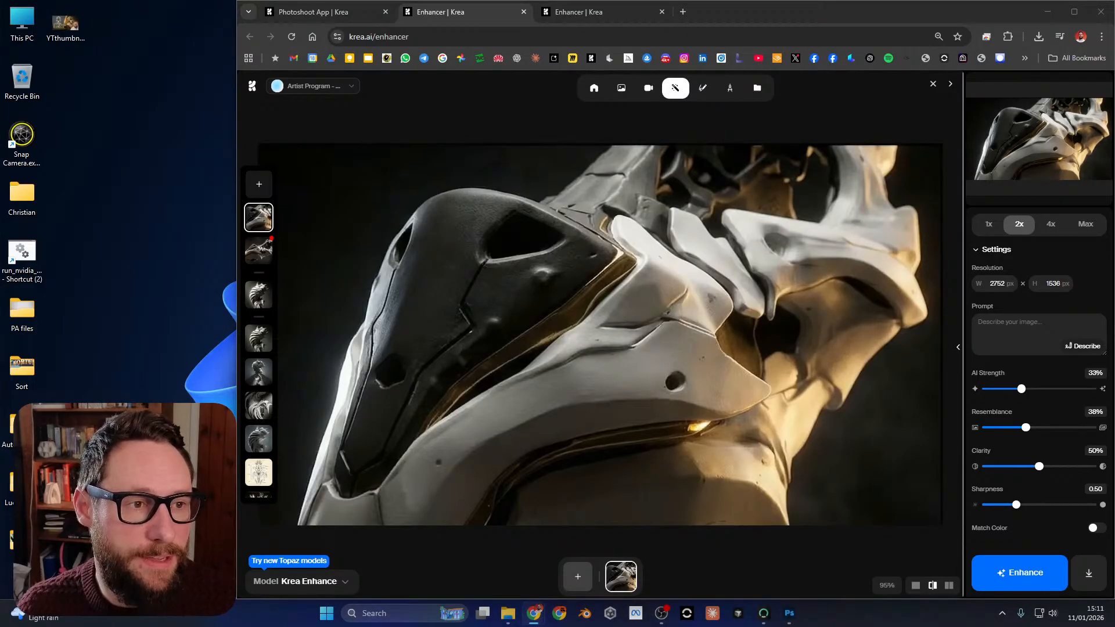
click(868, 348)
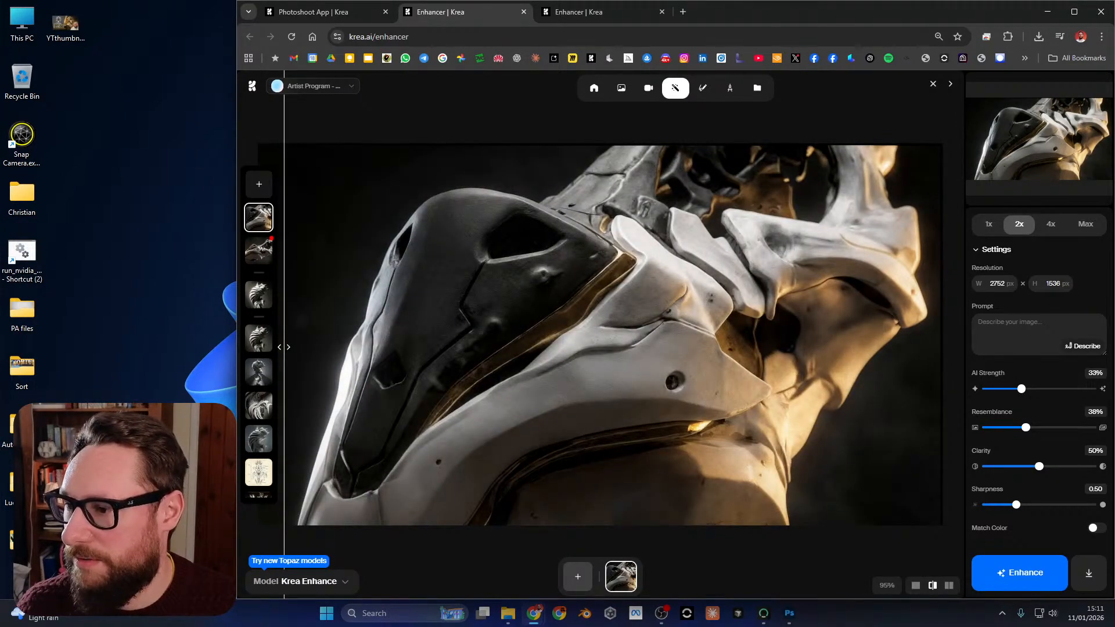
click(586, 12)
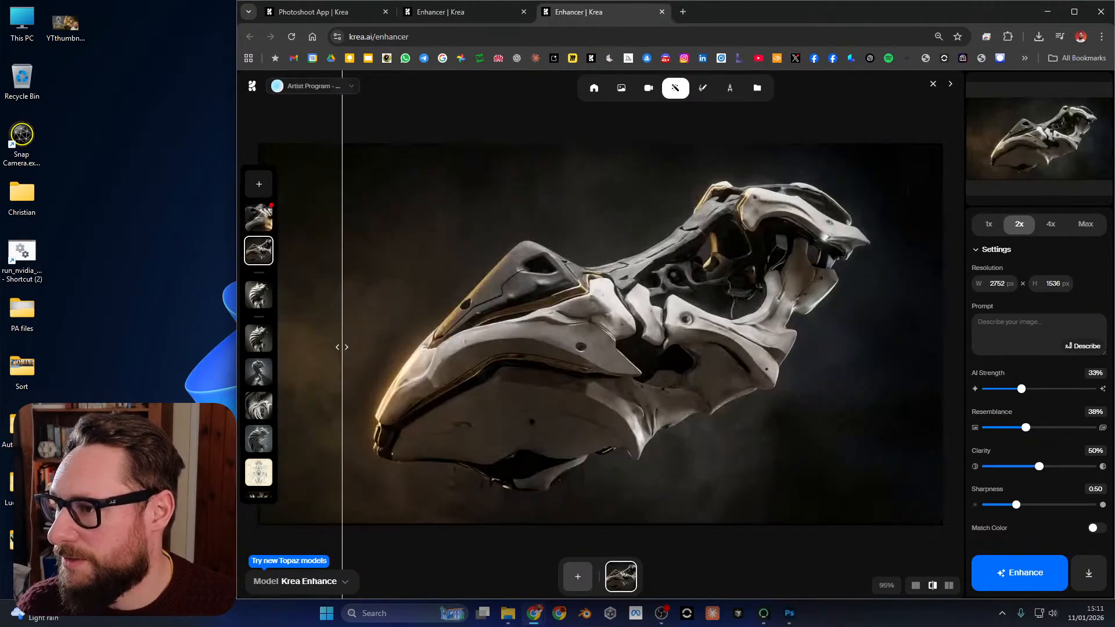
Return to the Photoshoot App and open the Assets library in a new browser tab.
key(ctrl+shift+Tab)
key(ctrl+shift+Tab)
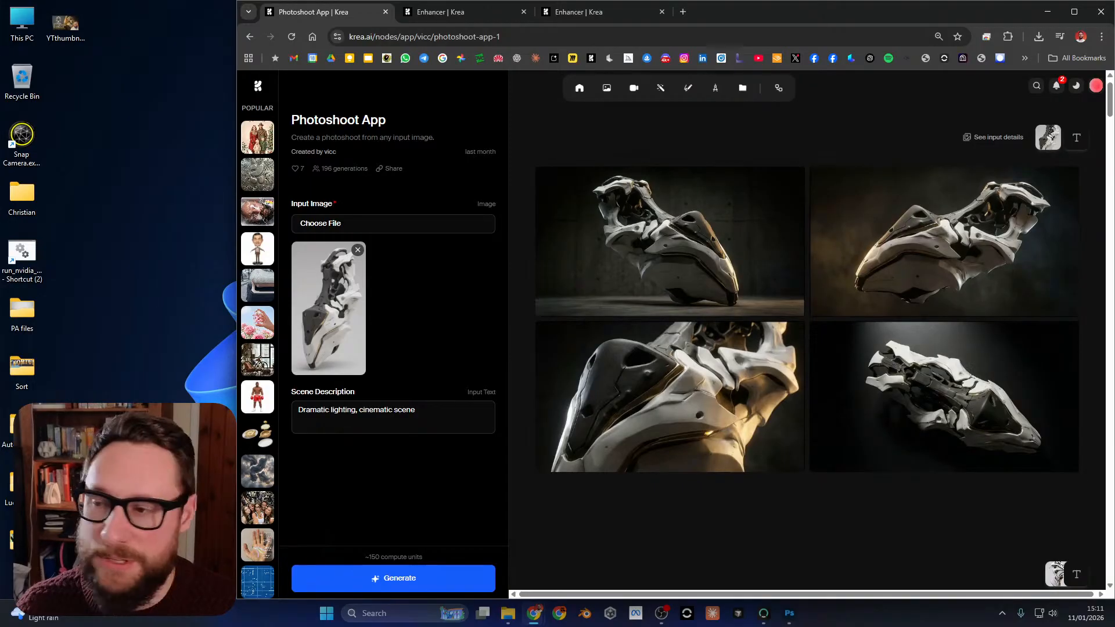
middle_click(743, 88)
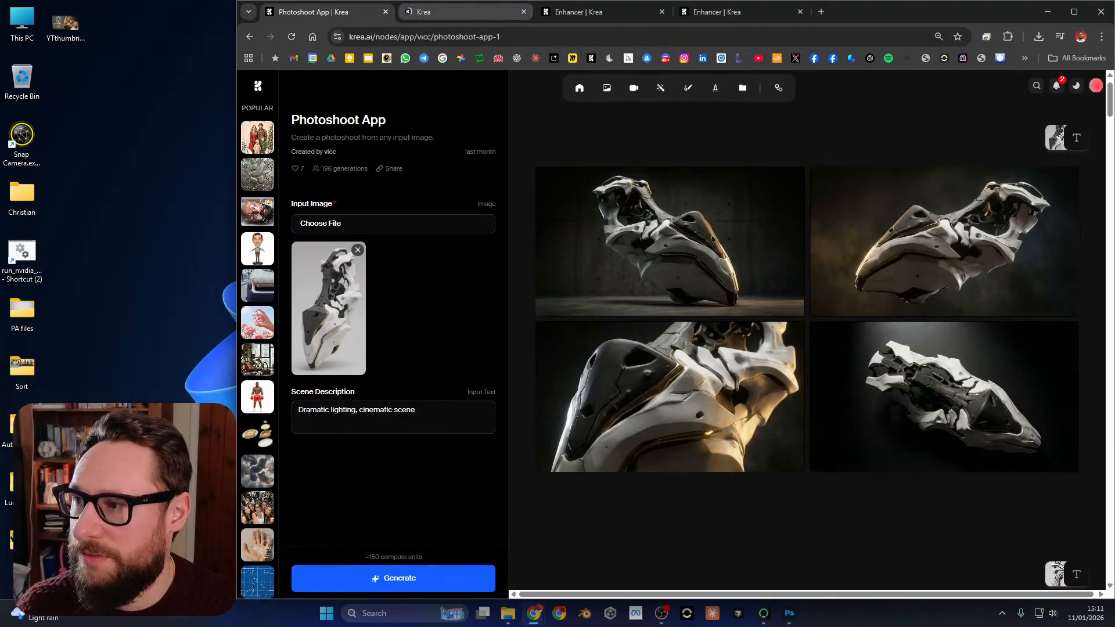
click(449, 11)
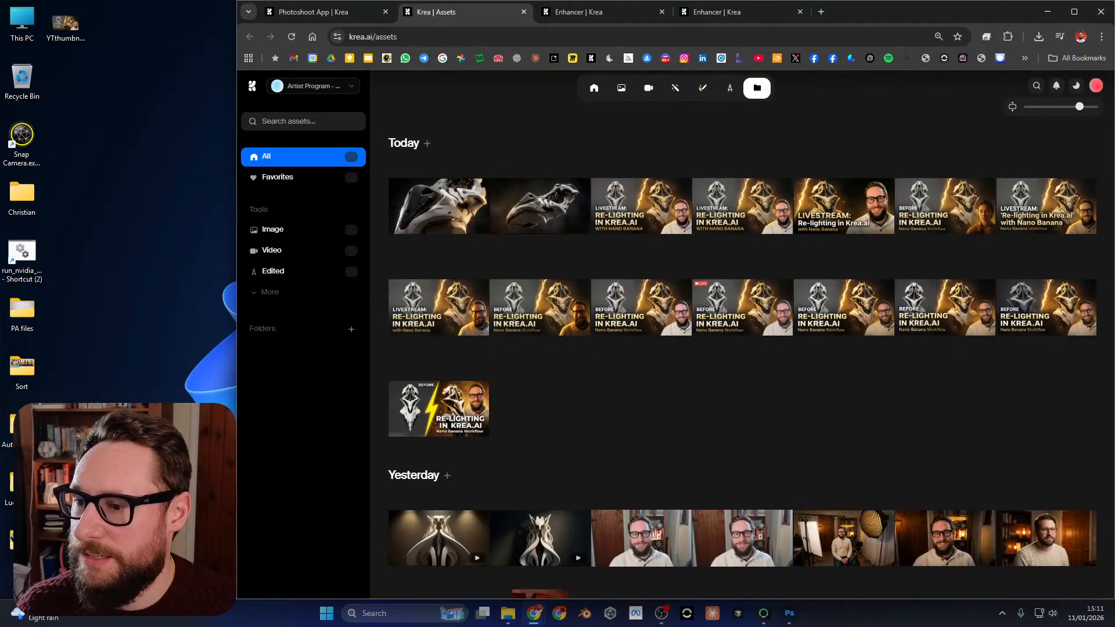
Shrink the asset thumbnails and browse the library's generation history back to August 11, 2025.
scroll(1039, 406, down, 15)
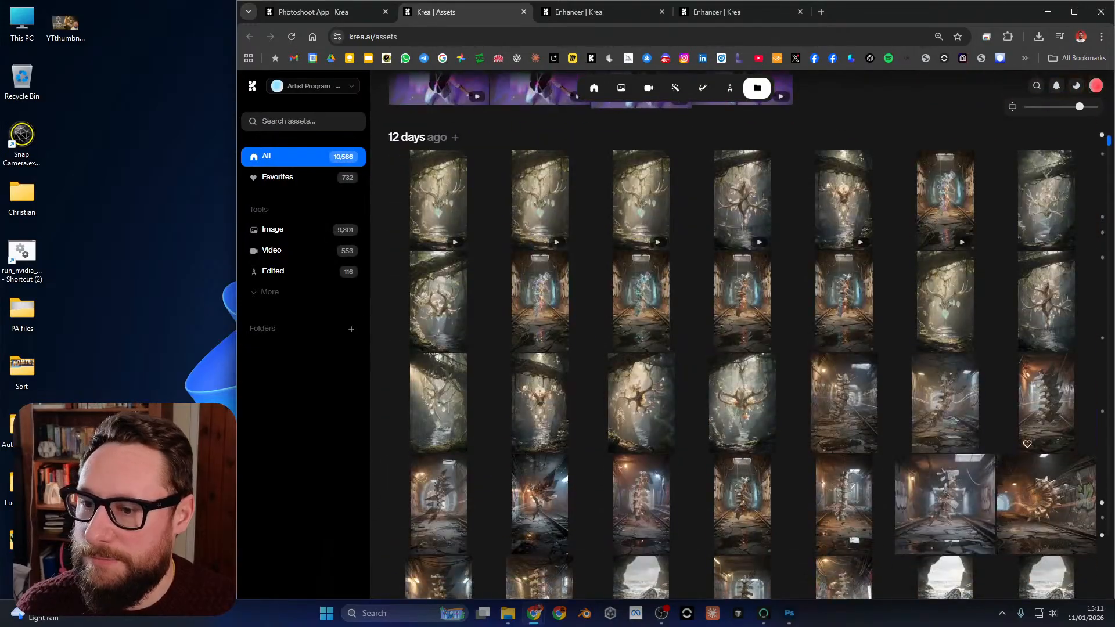
scroll(1039, 407, down, 8)
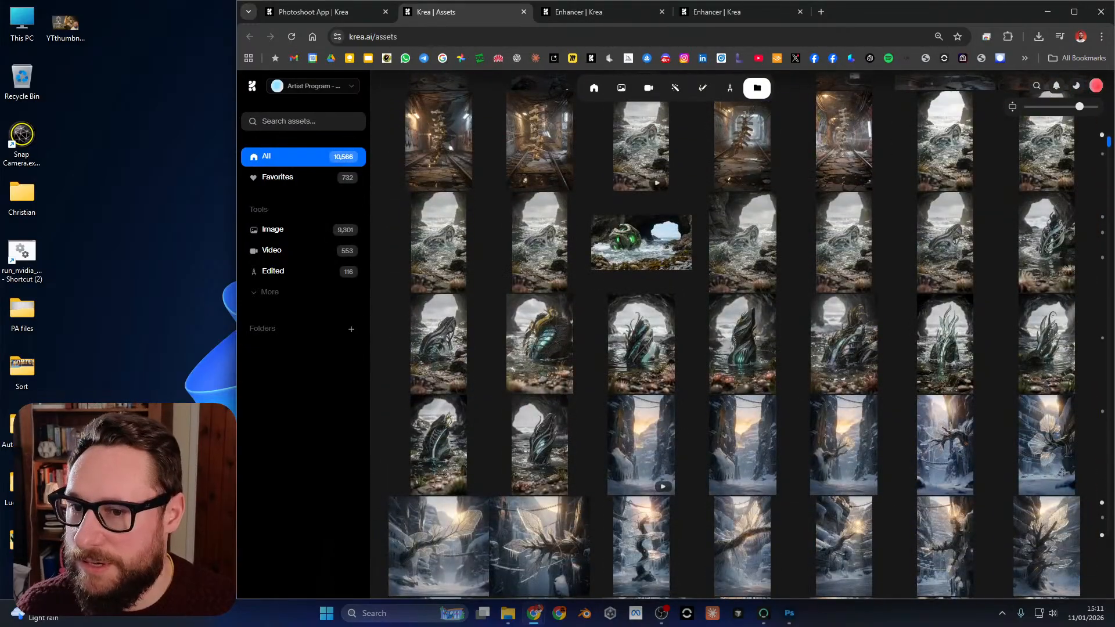
drag(1080, 106, 1038, 106)
scroll(743, 348, down, 6)
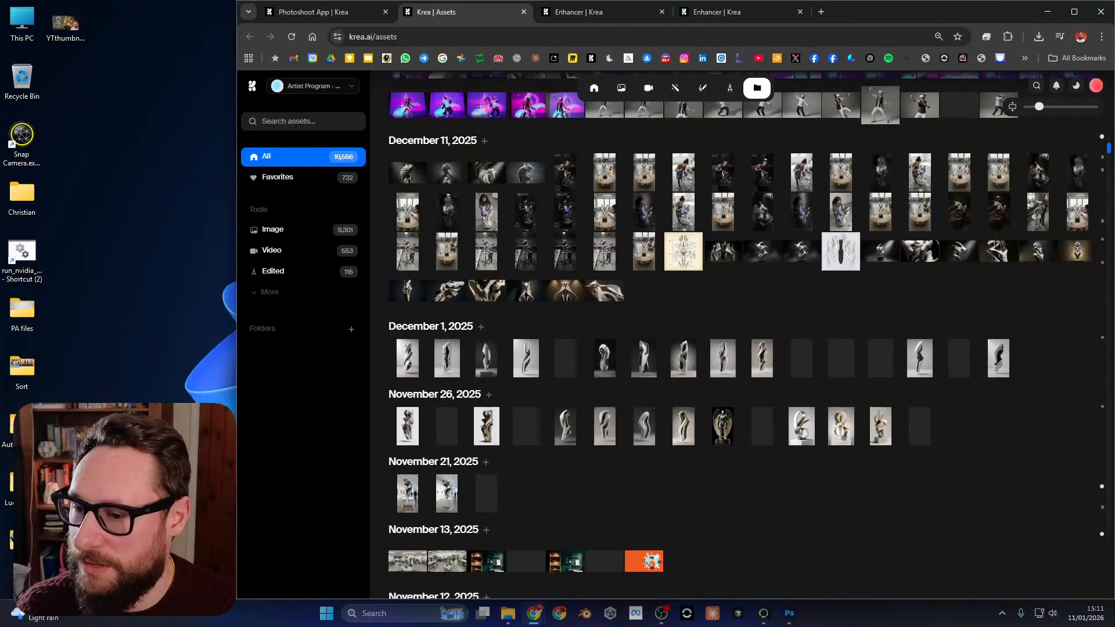
scroll(743, 348, up, 15)
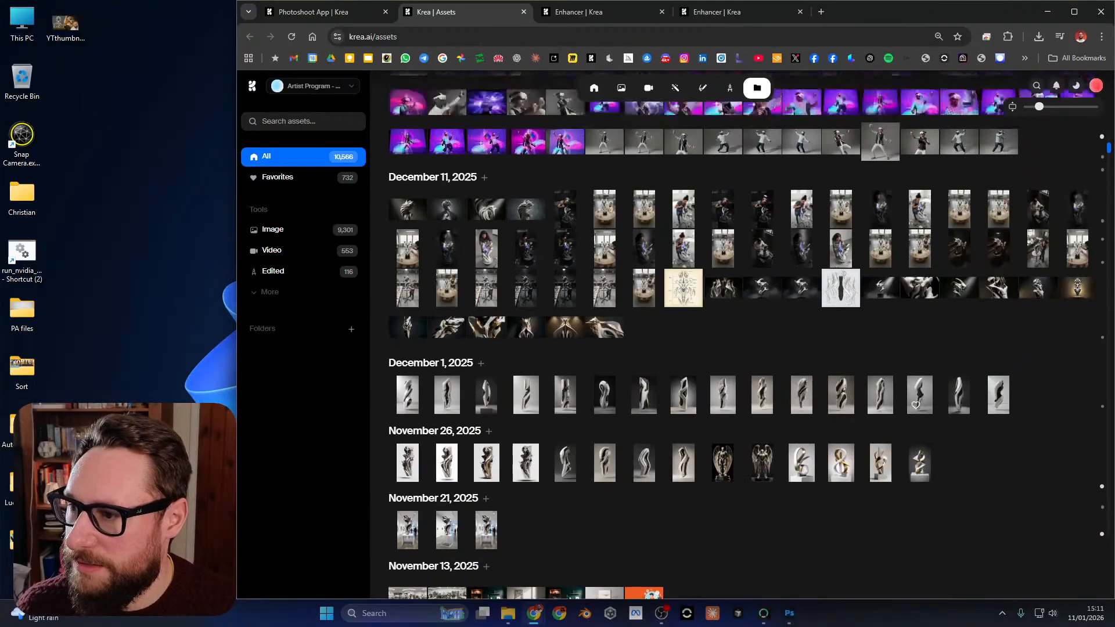
scroll(743, 348, down, 20)
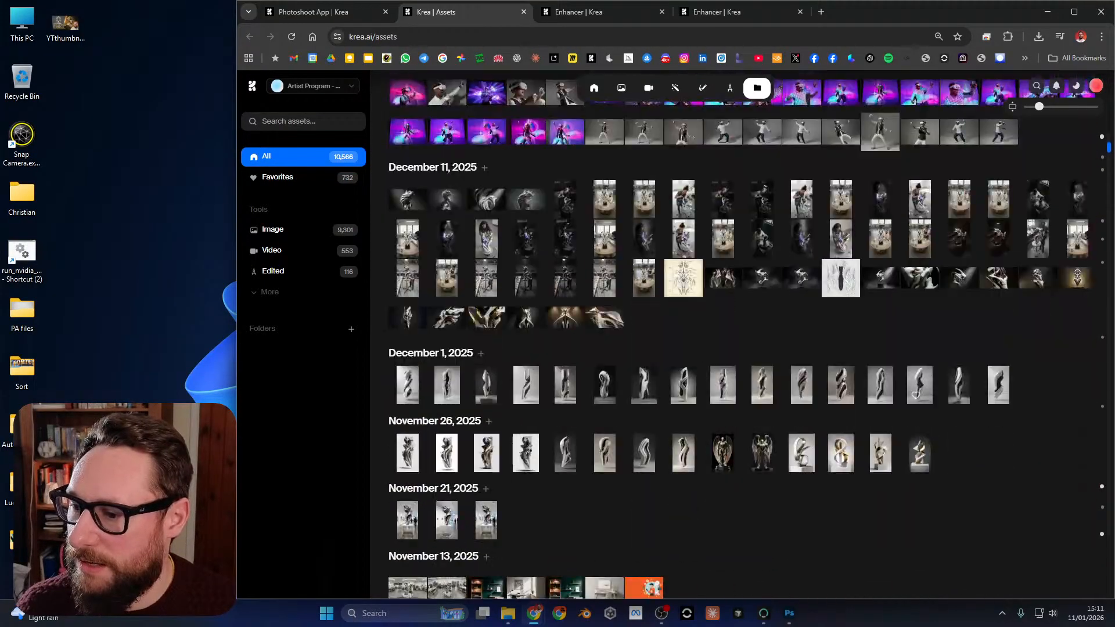
scroll(743, 348, down, 8)
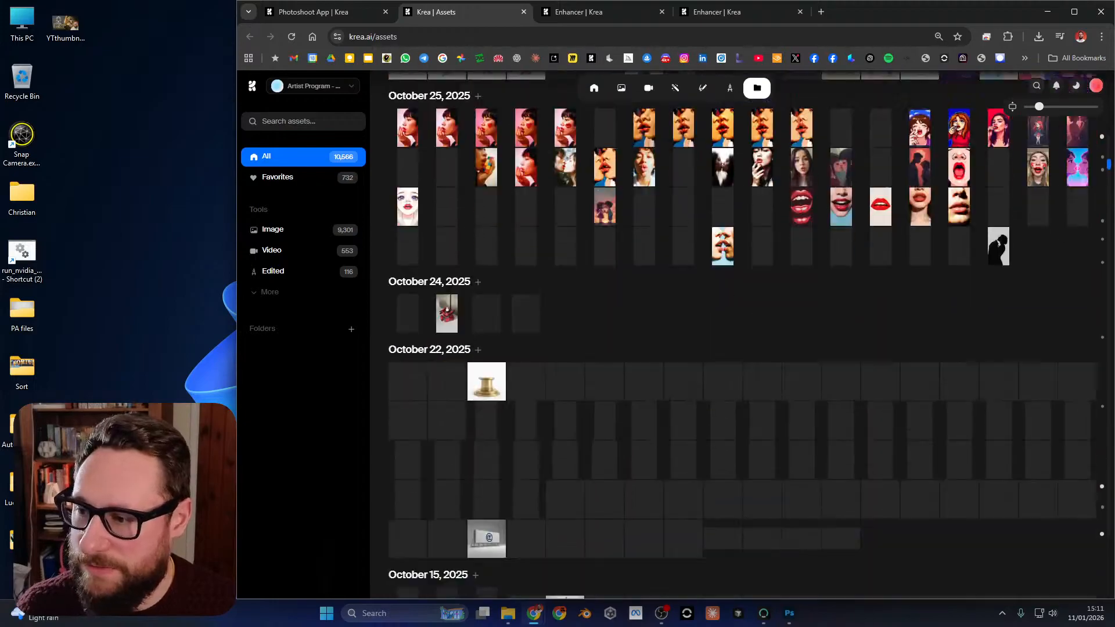
scroll(909, 364, down, 20)
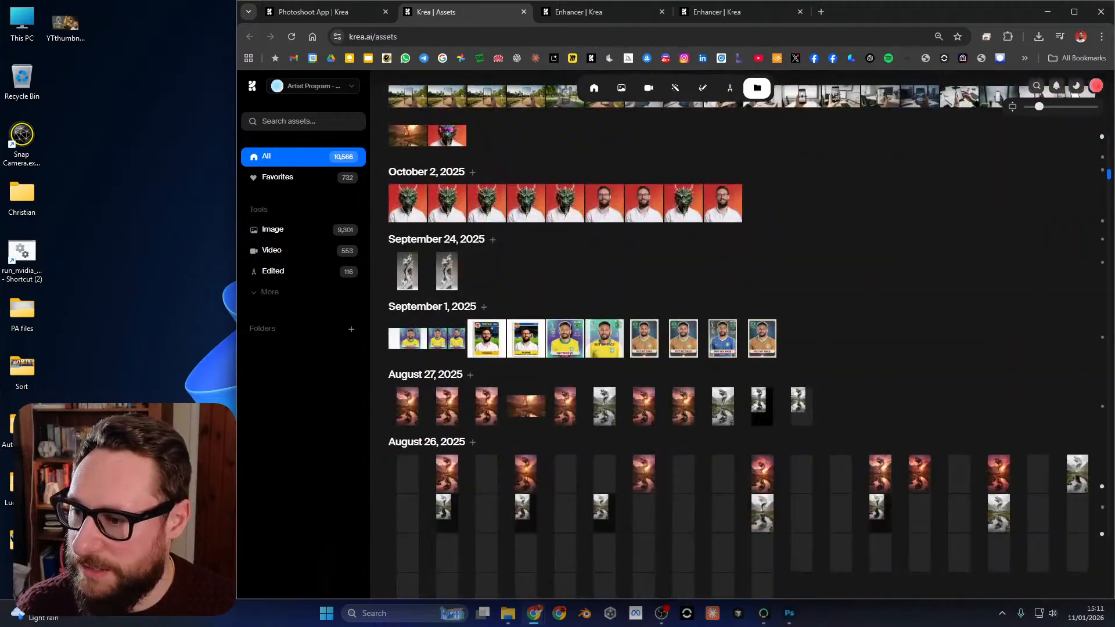
scroll(909, 364, down, 8)
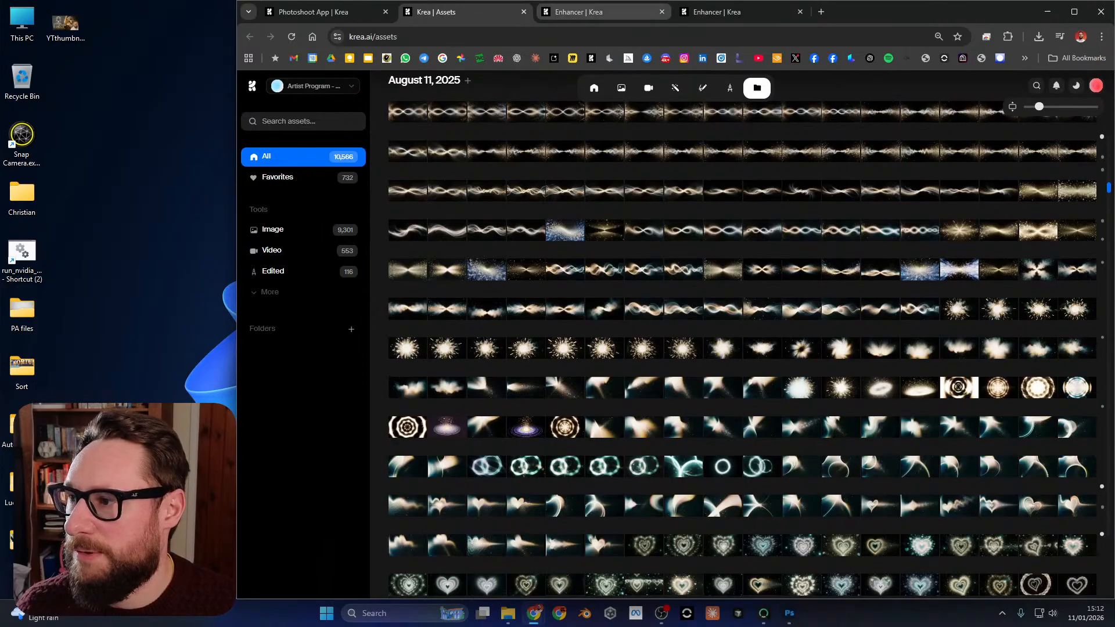
Return to the Photoshoot App and open the Video tool in a new browser tab.
click(325, 12)
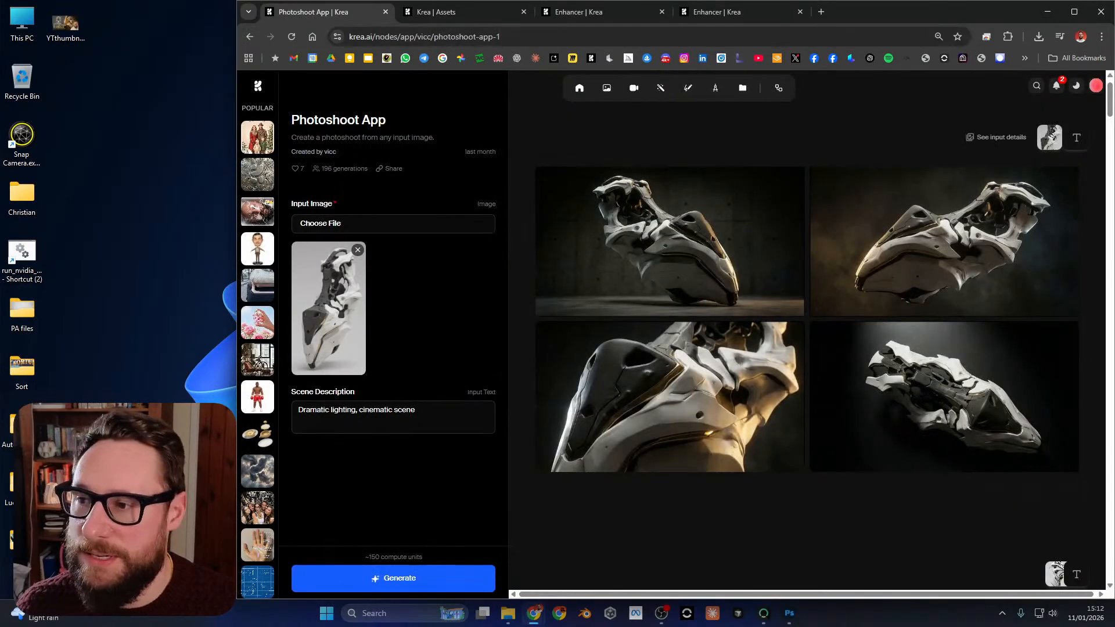
middle_click(633, 87)
click(581, 12)
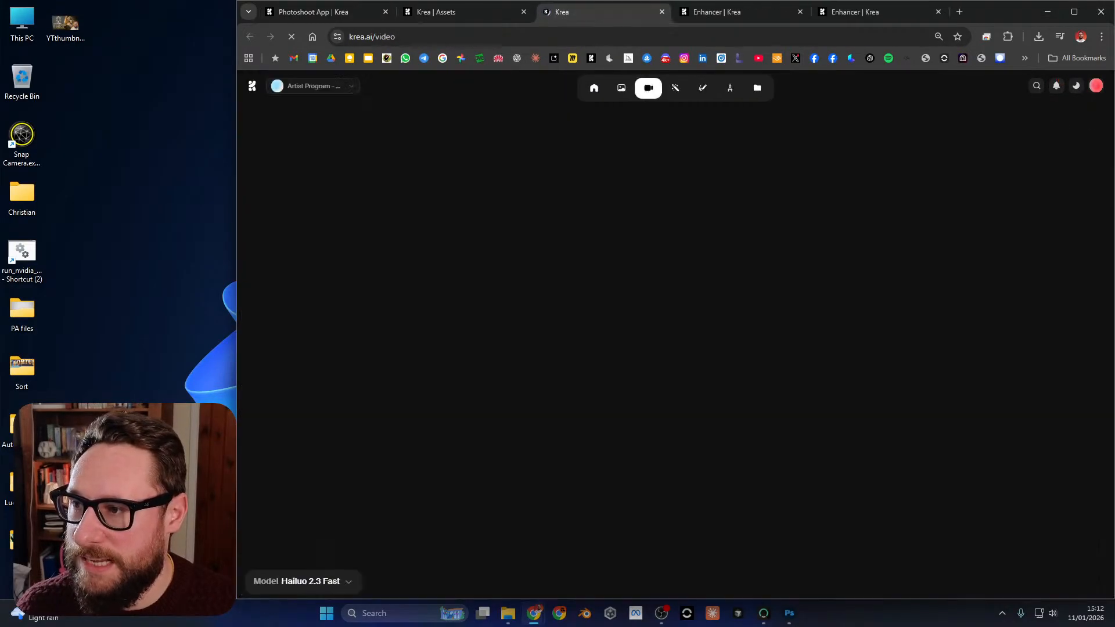
Close the Assets tab and choose Kling 2.6 as the model in the Video tool.
click(523, 11)
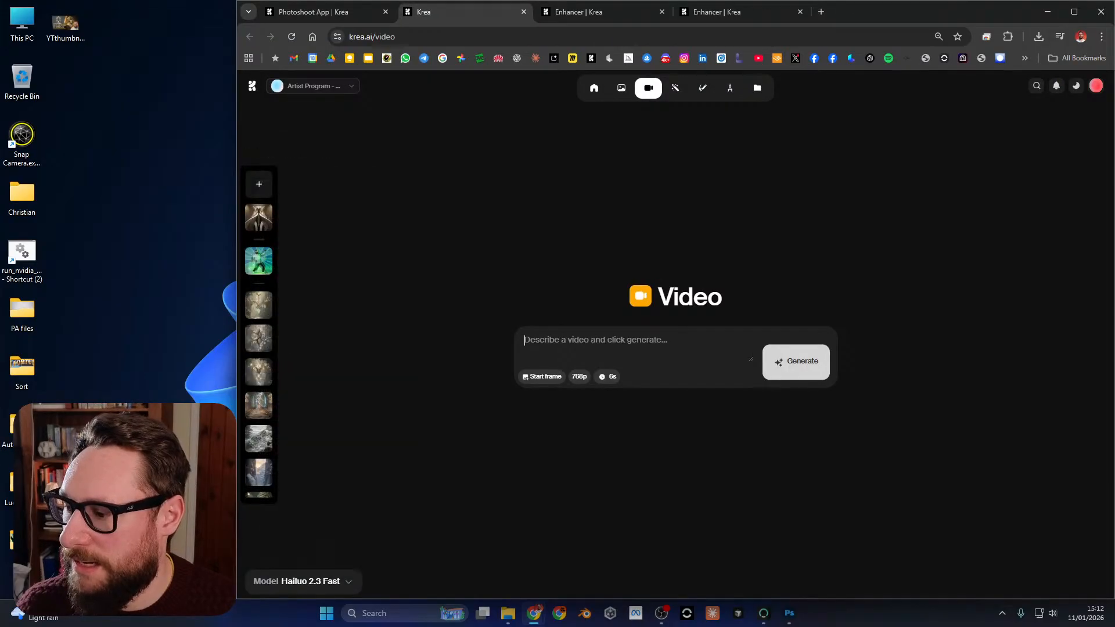
mouse_move(305, 581)
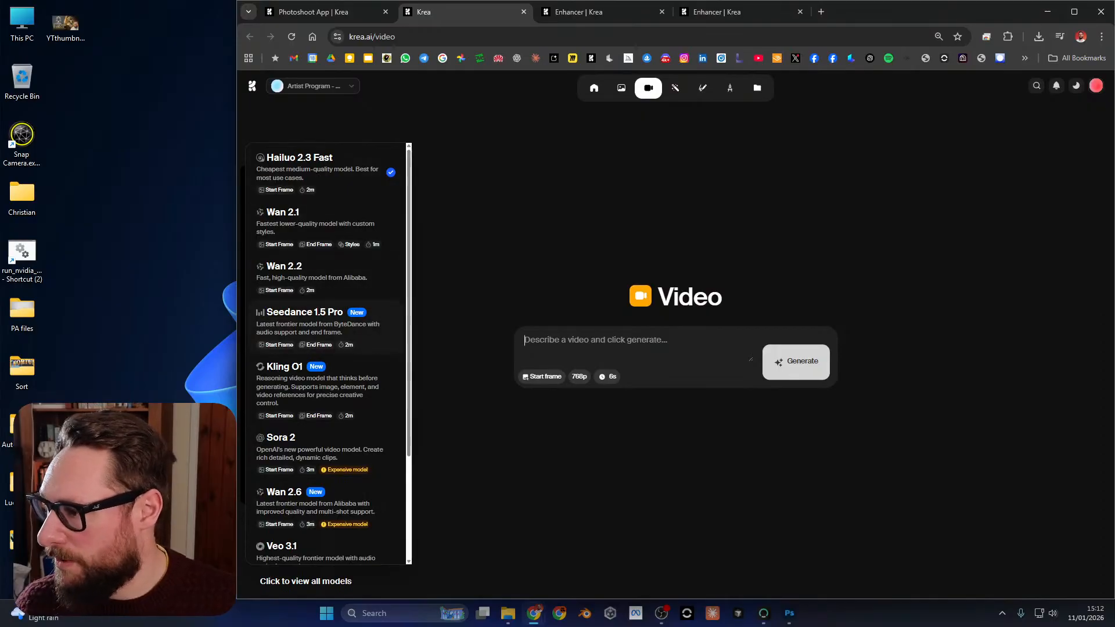
scroll(325, 348, down, 1)
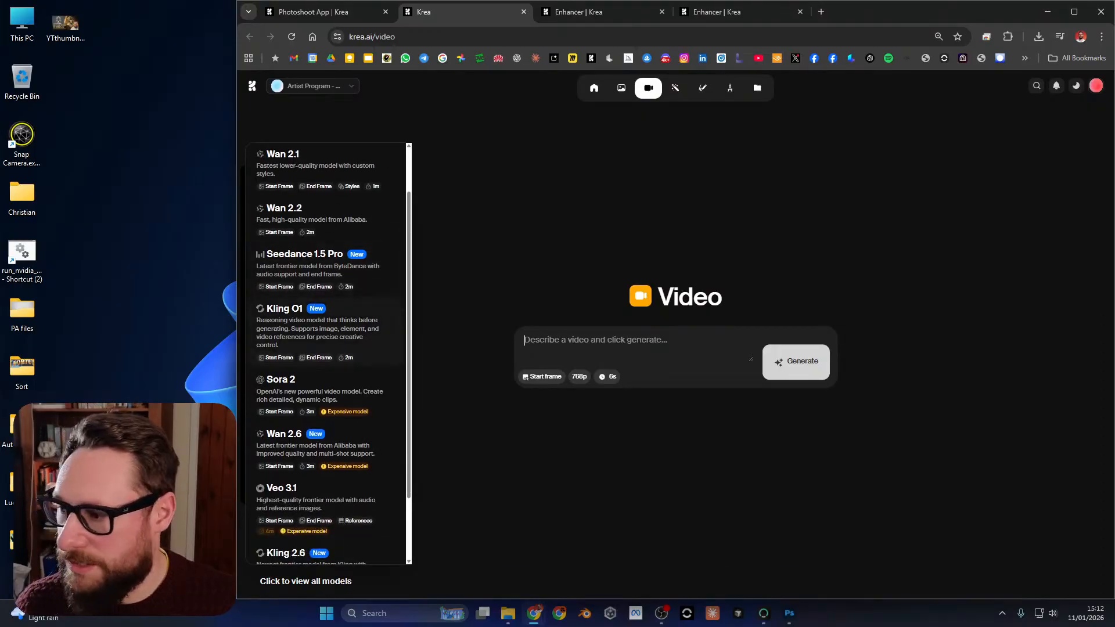
scroll(328, 348, down, 2)
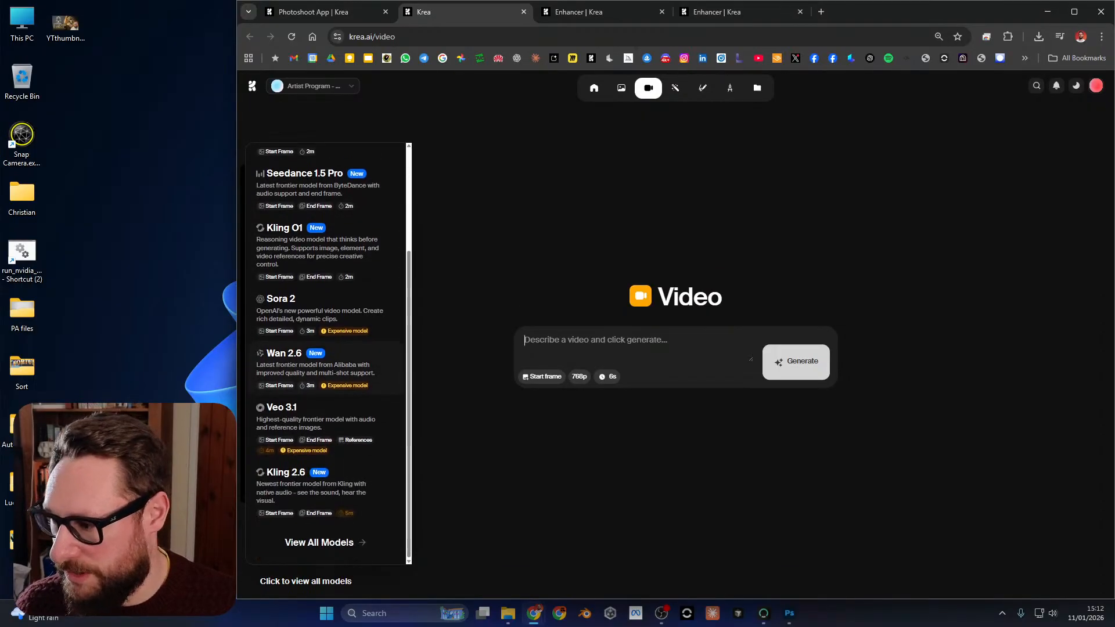
click(285, 472)
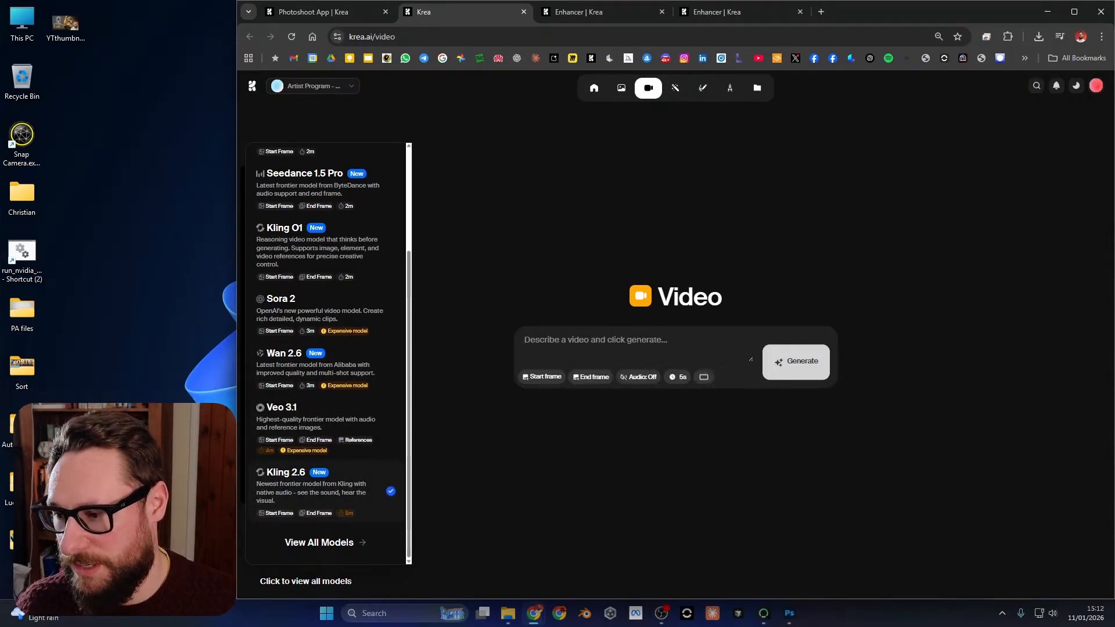
Set the duration of the Kling 2.6 video to 10s.
mouse_move(591, 377)
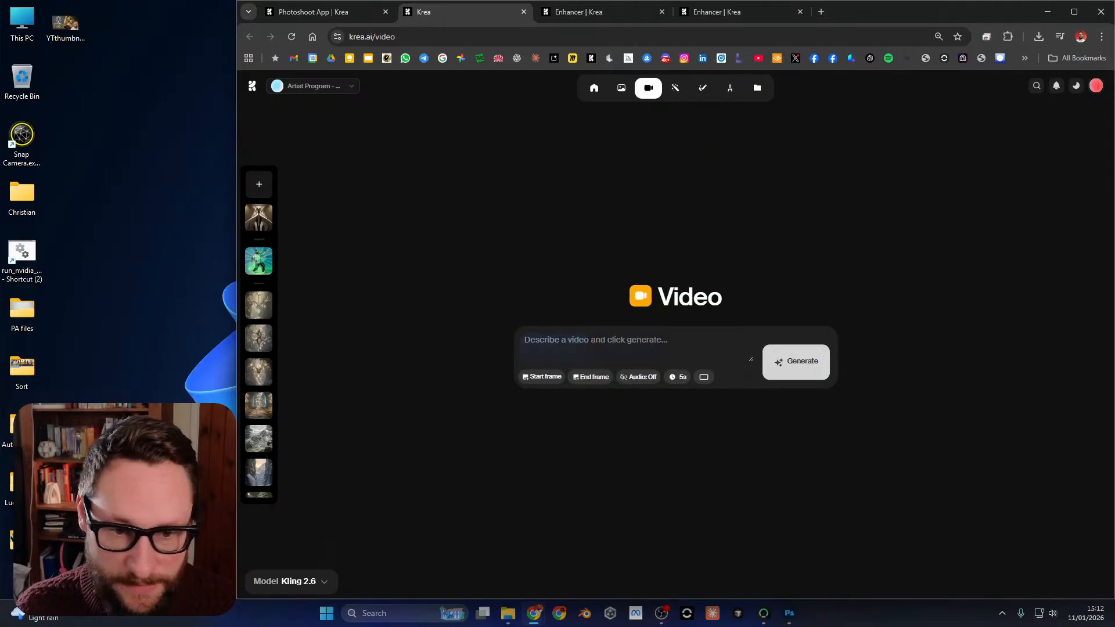
mouse_move(677, 377)
click(675, 351)
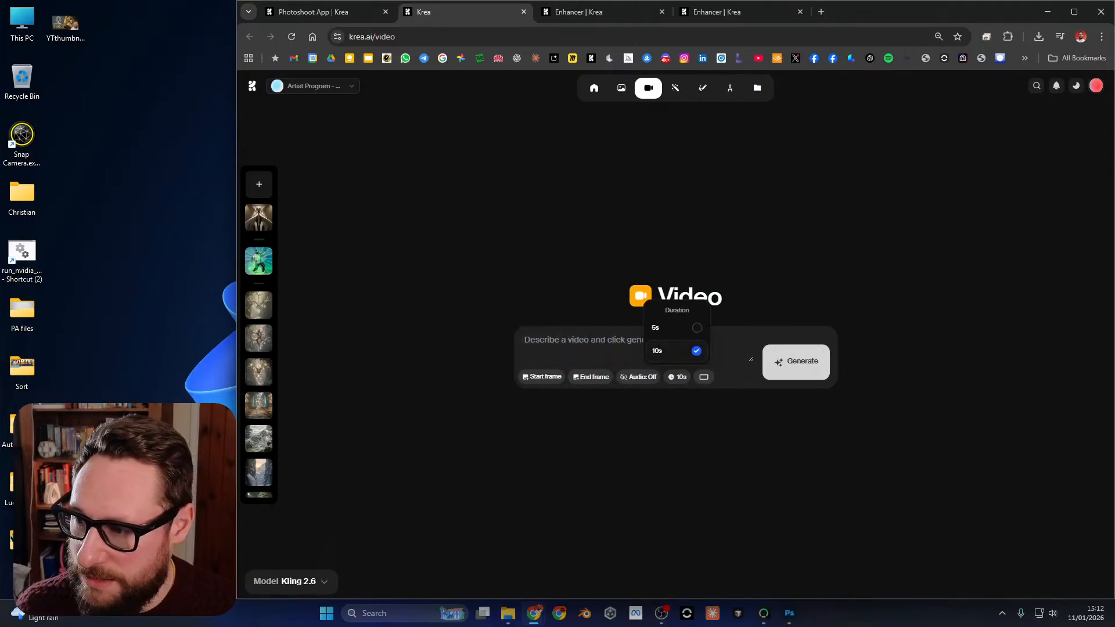
Set the full-view sculpture image as the start frame and the sculpture close-up as the end frame from existing assets.
mouse_move(542, 377)
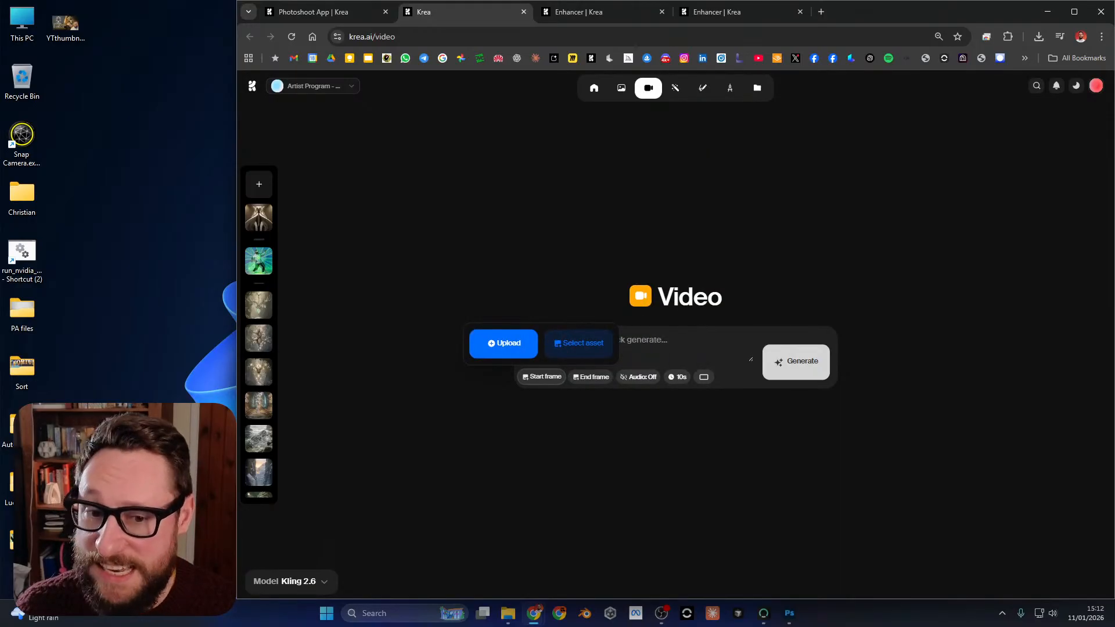
click(578, 342)
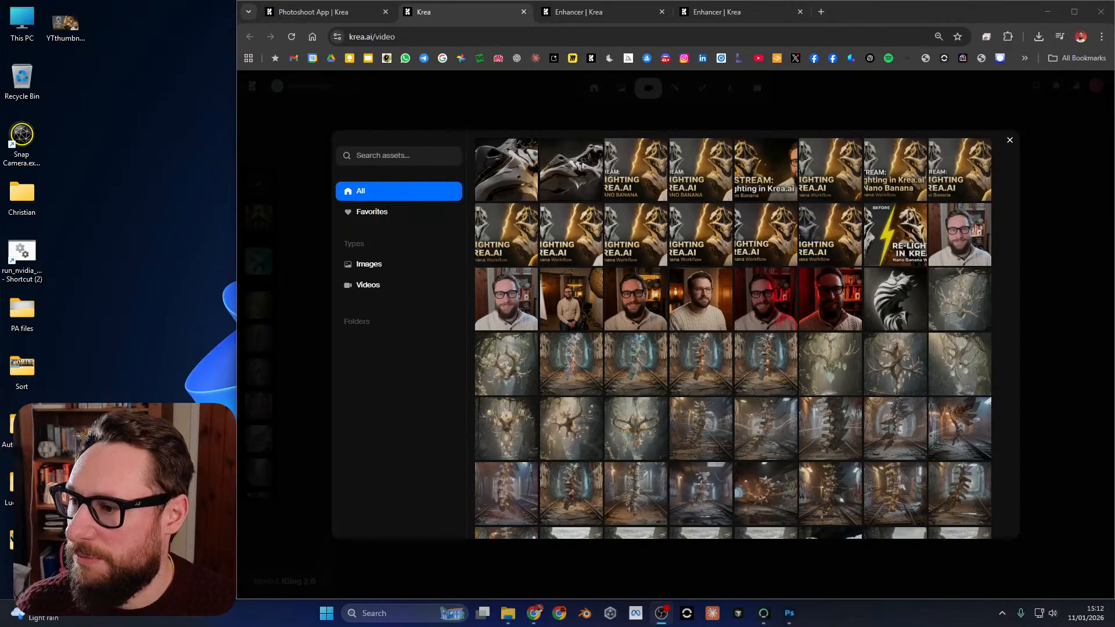
key(Escape)
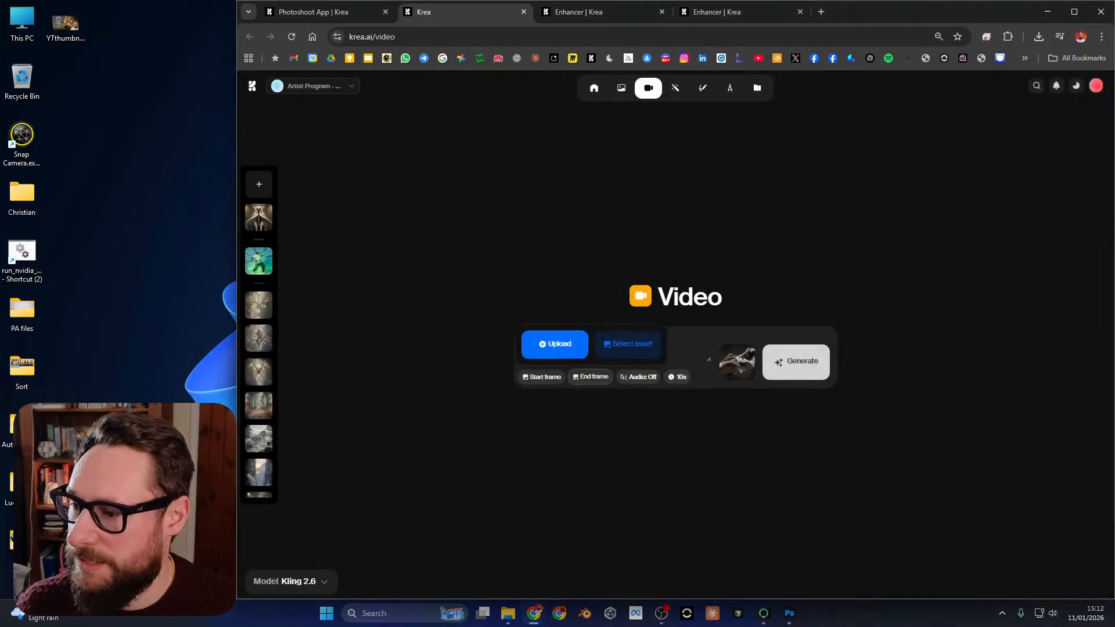
click(555, 345)
click(834, 9)
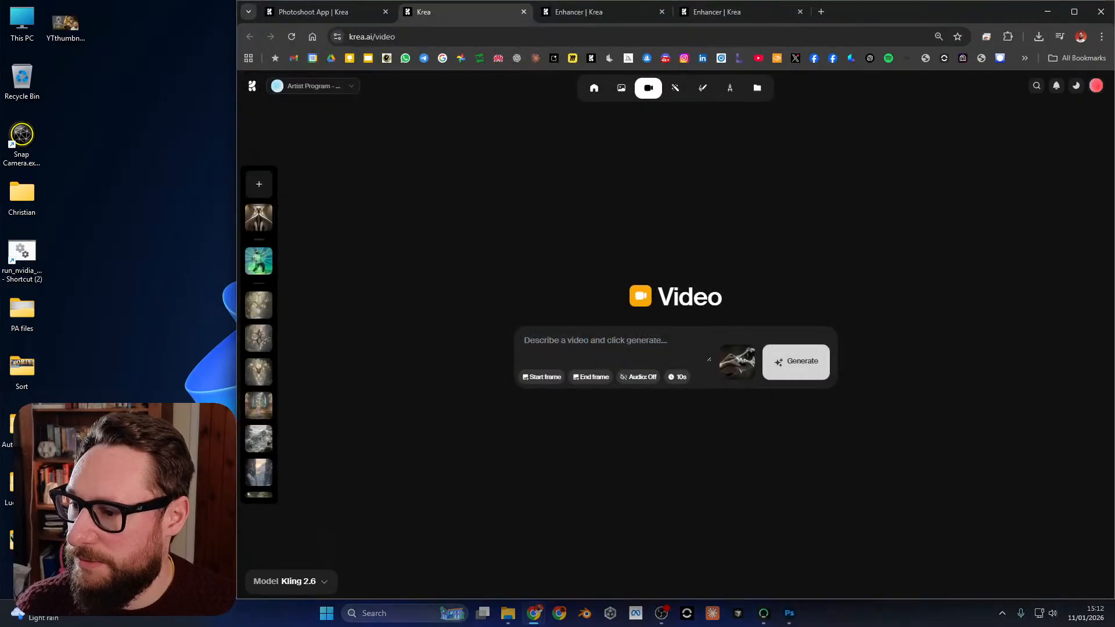
click(630, 343)
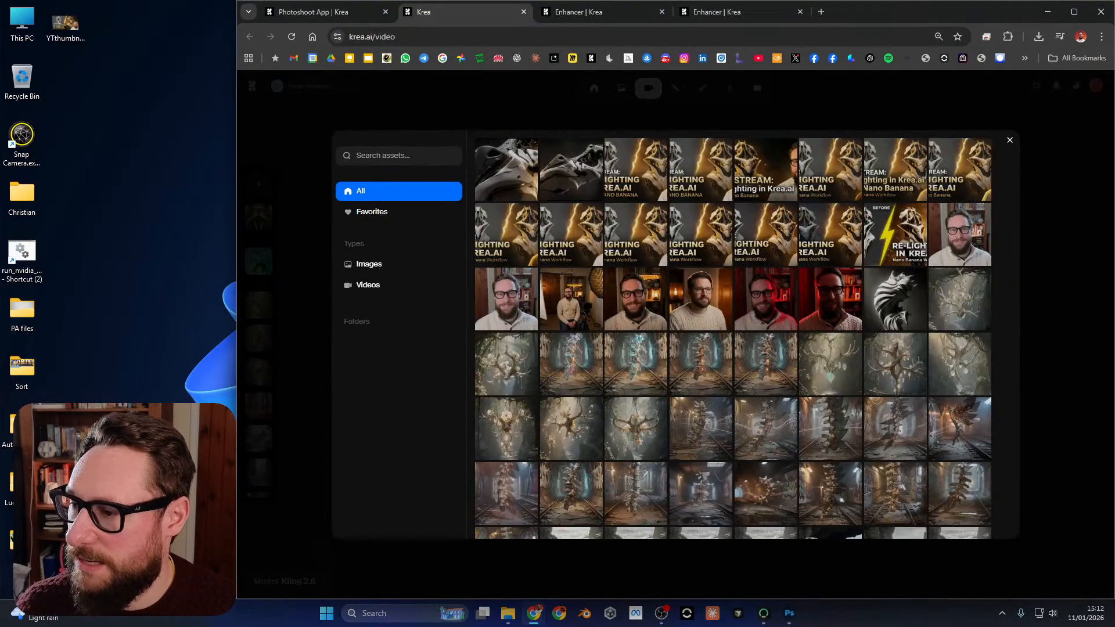
key(Escape)
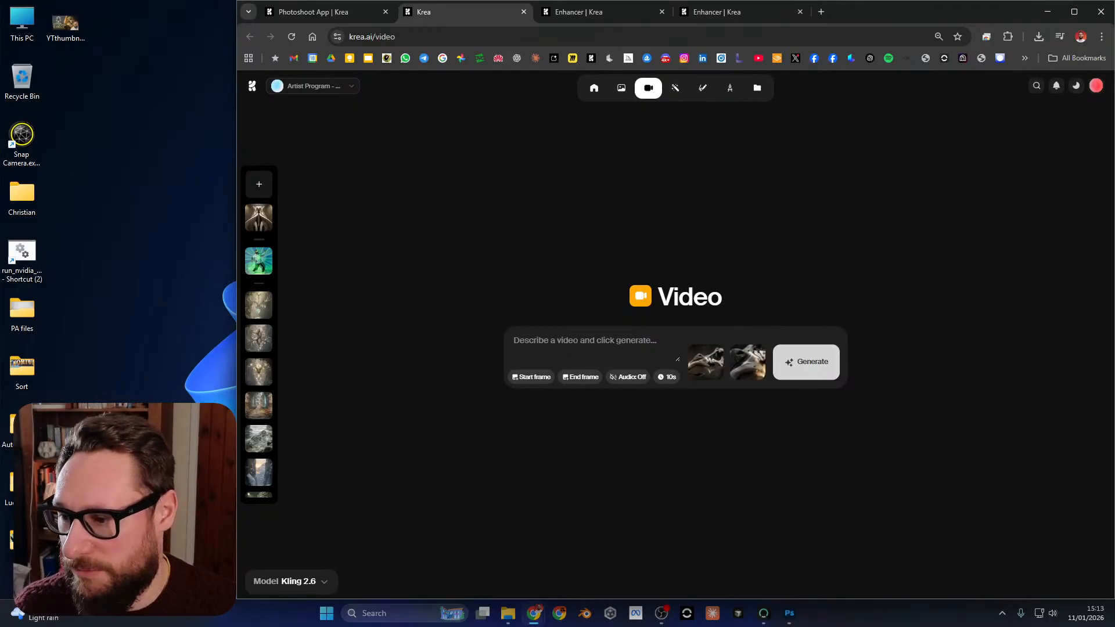
Generate the video with the prompt "Smooth camera motion as orange light changes position".
click(667, 377)
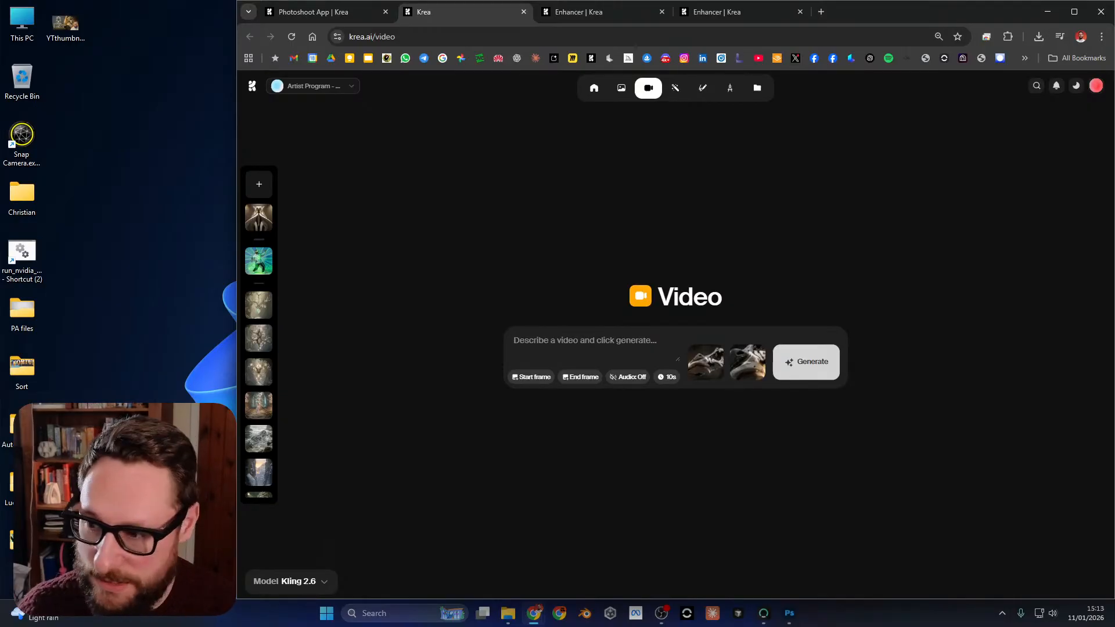
text(S)
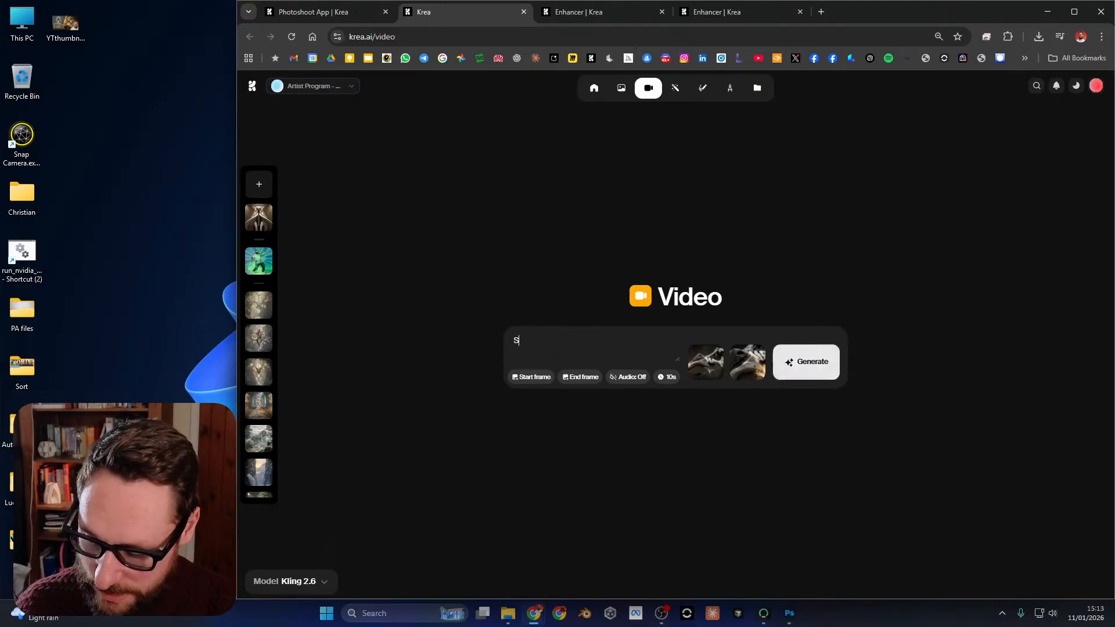
text(mooth camera motion)
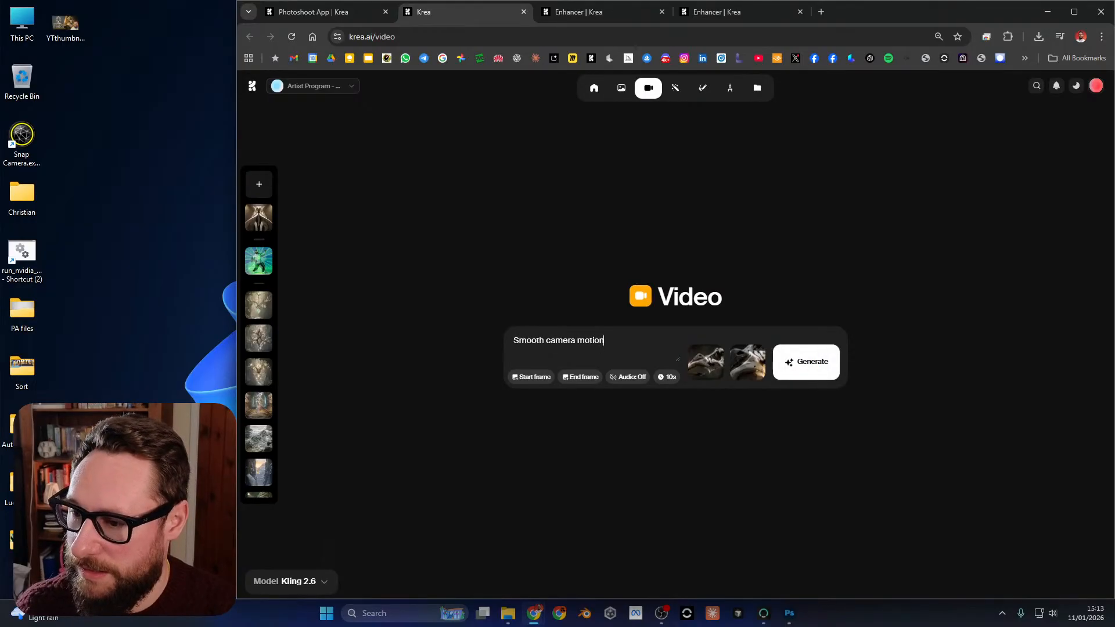
text( as o)
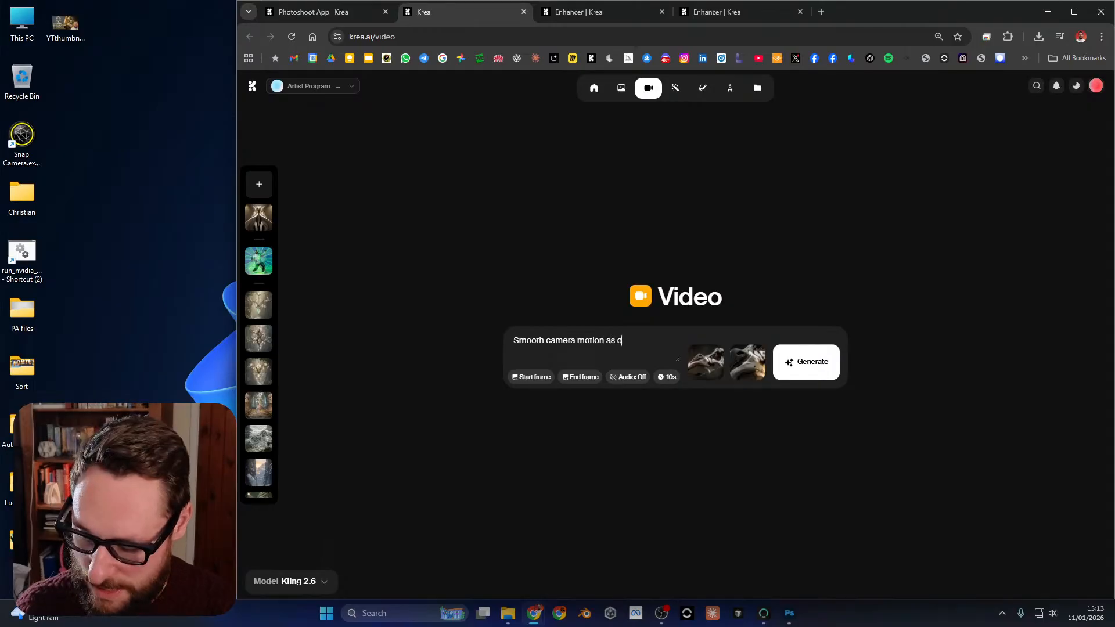
text(range light ch)
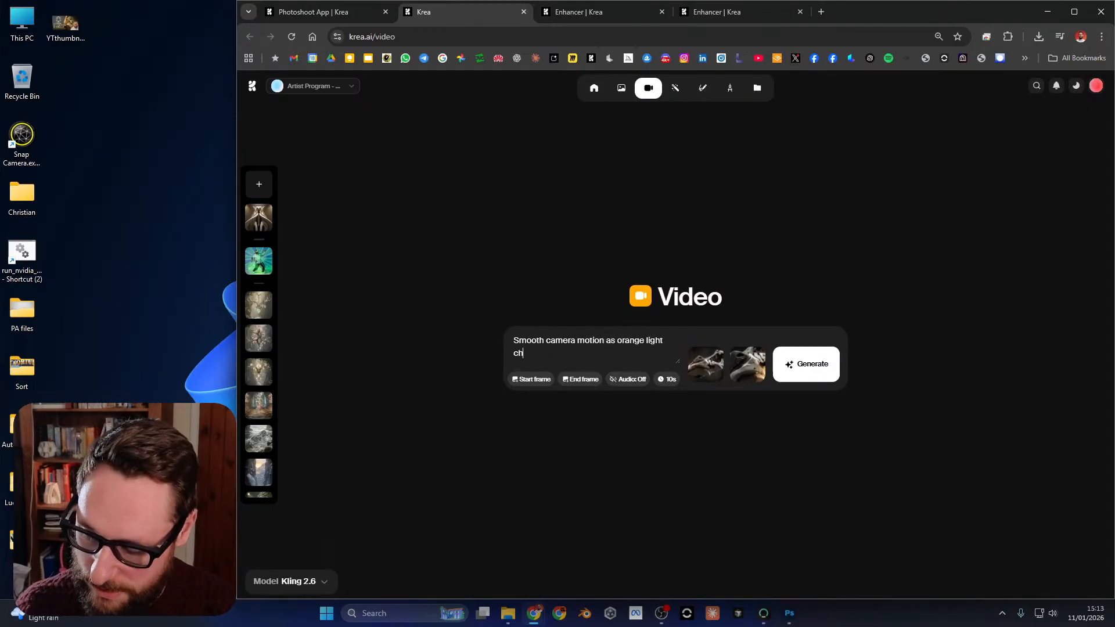
text(anges position)
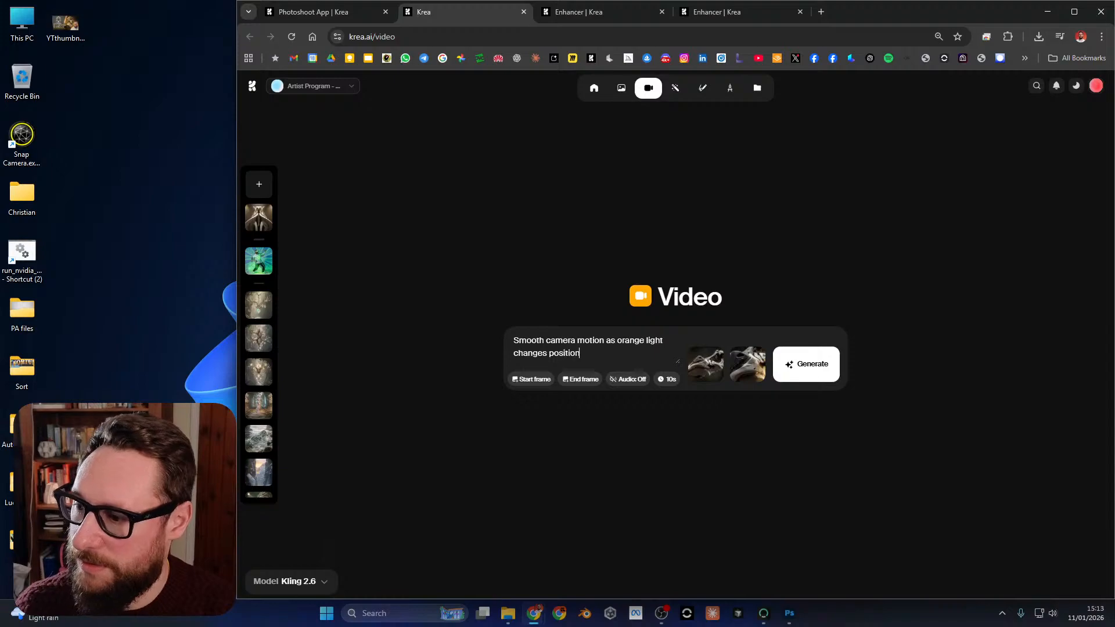
key(Return)
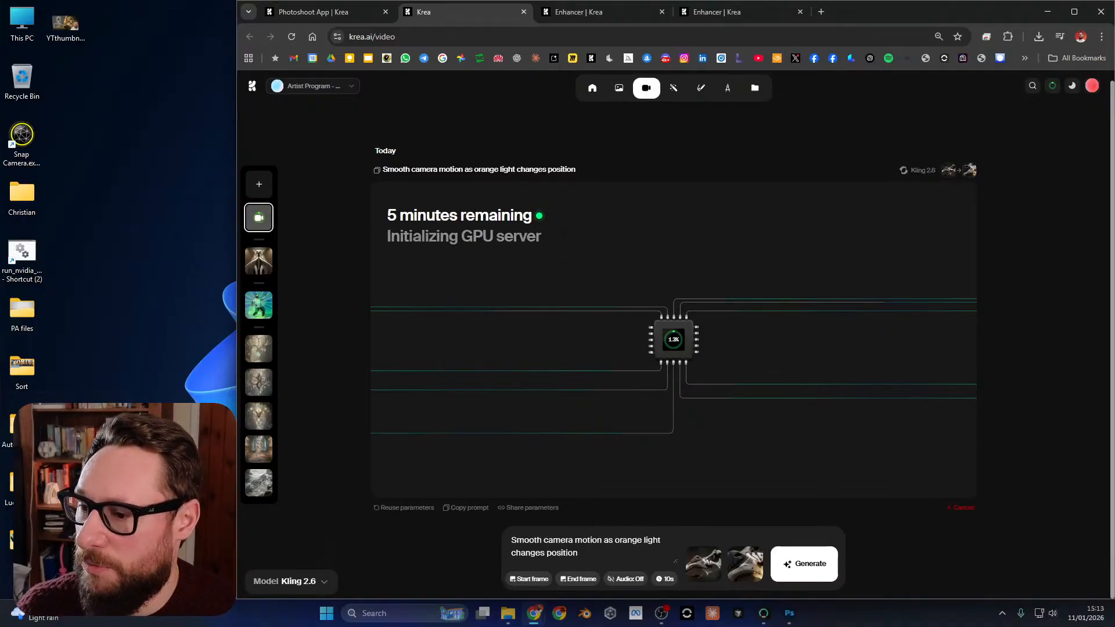
Generate the same prompt and frames again with the Seedance 1.5 Pro model at 720p and 10s.
mouse_move(291, 581)
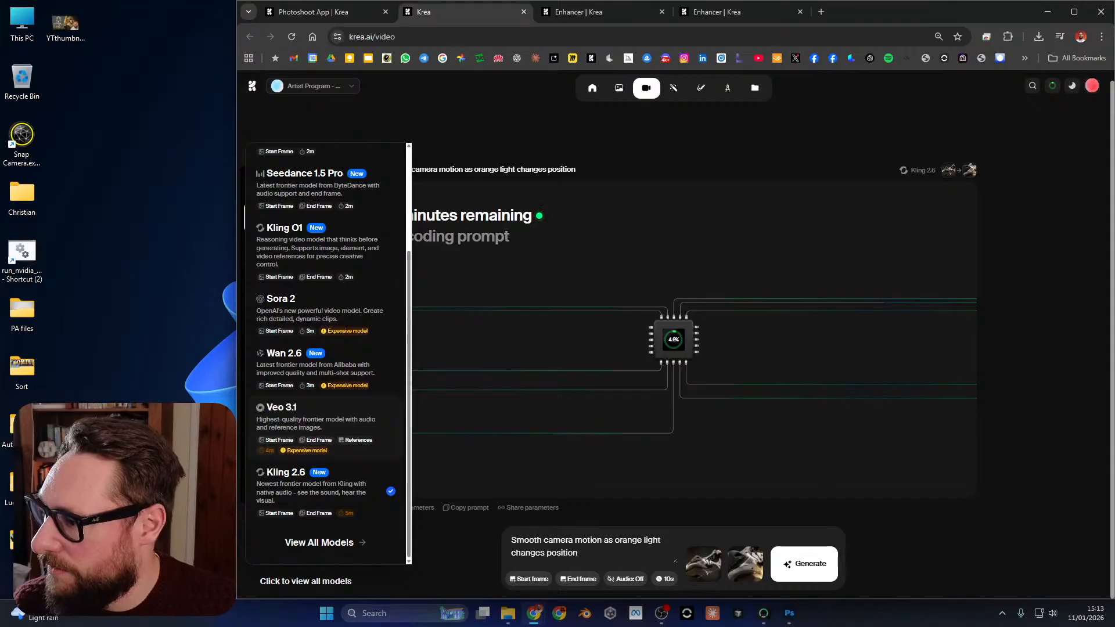
scroll(325, 354, up, 2)
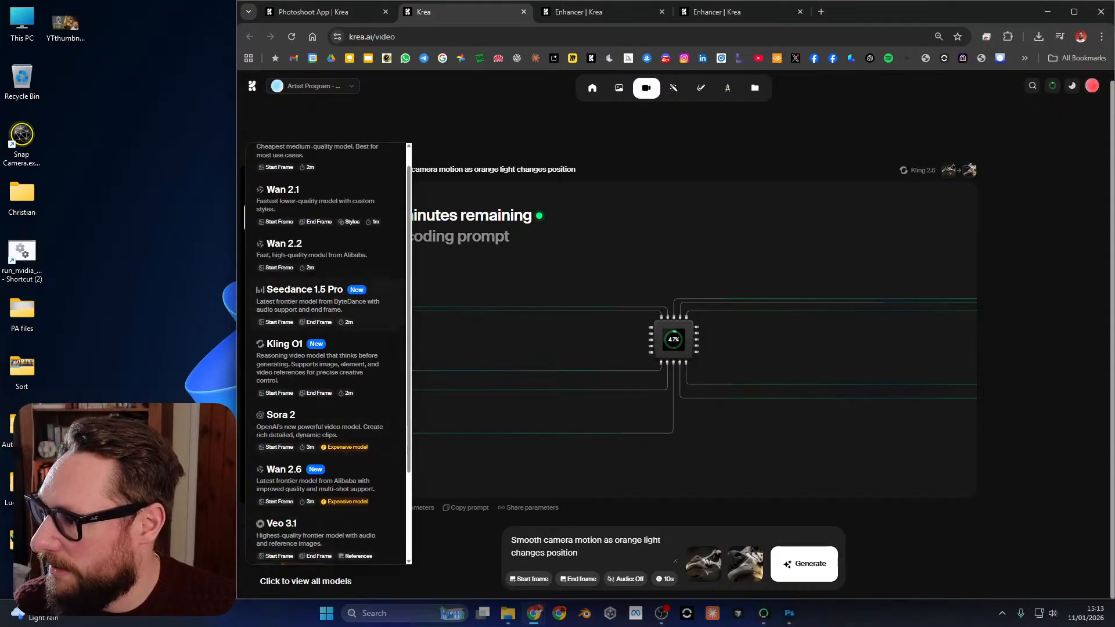
scroll(325, 291, up, 1)
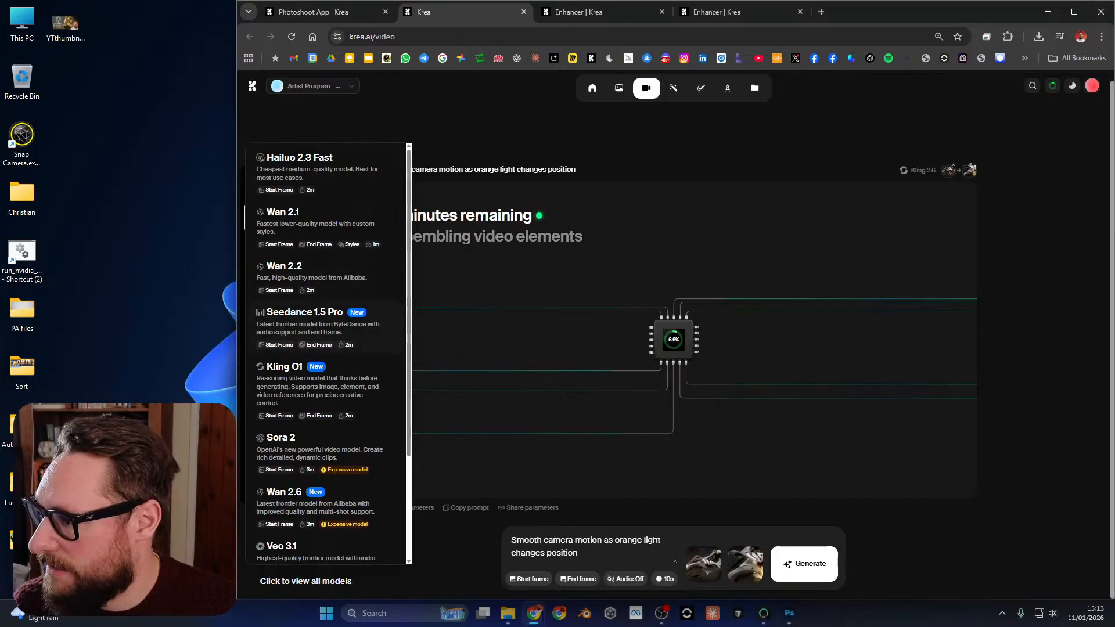
click(325, 328)
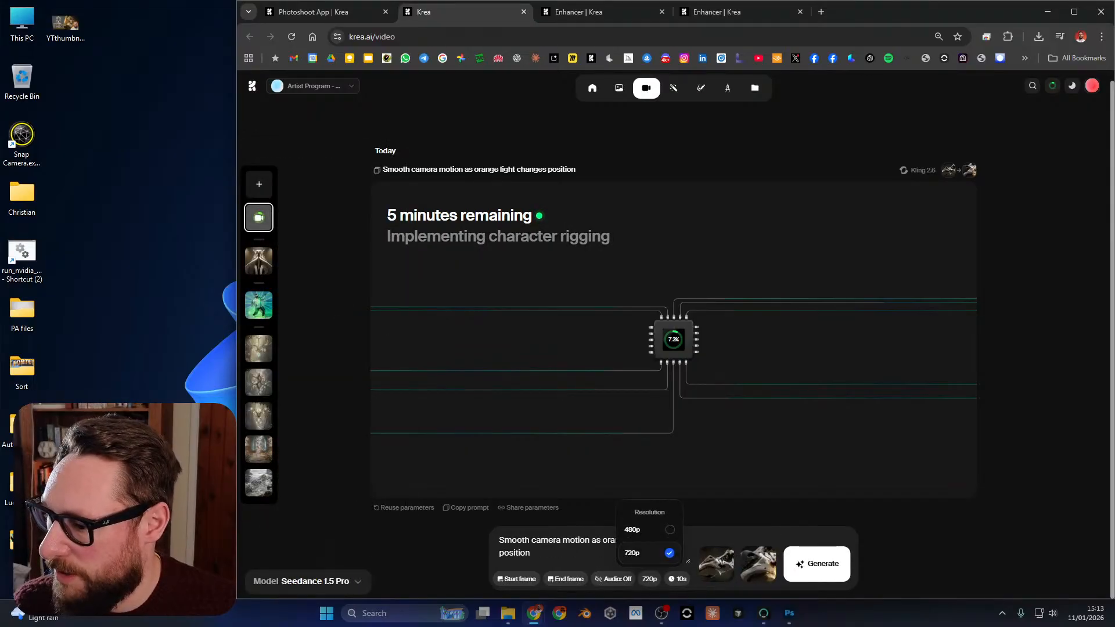
mouse_move(677, 579)
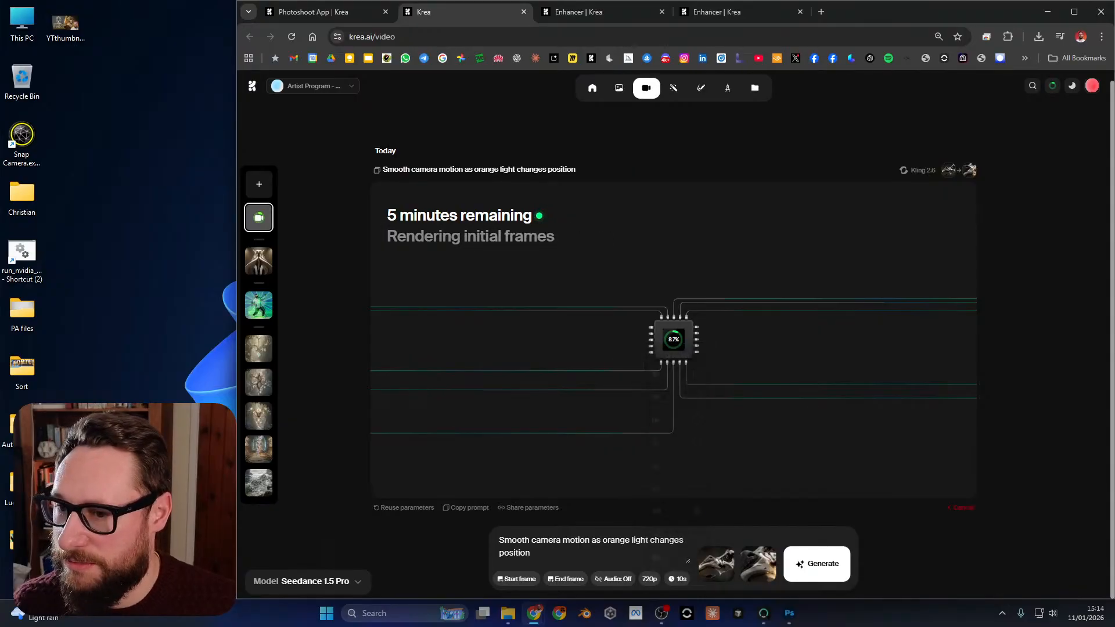
click(816, 563)
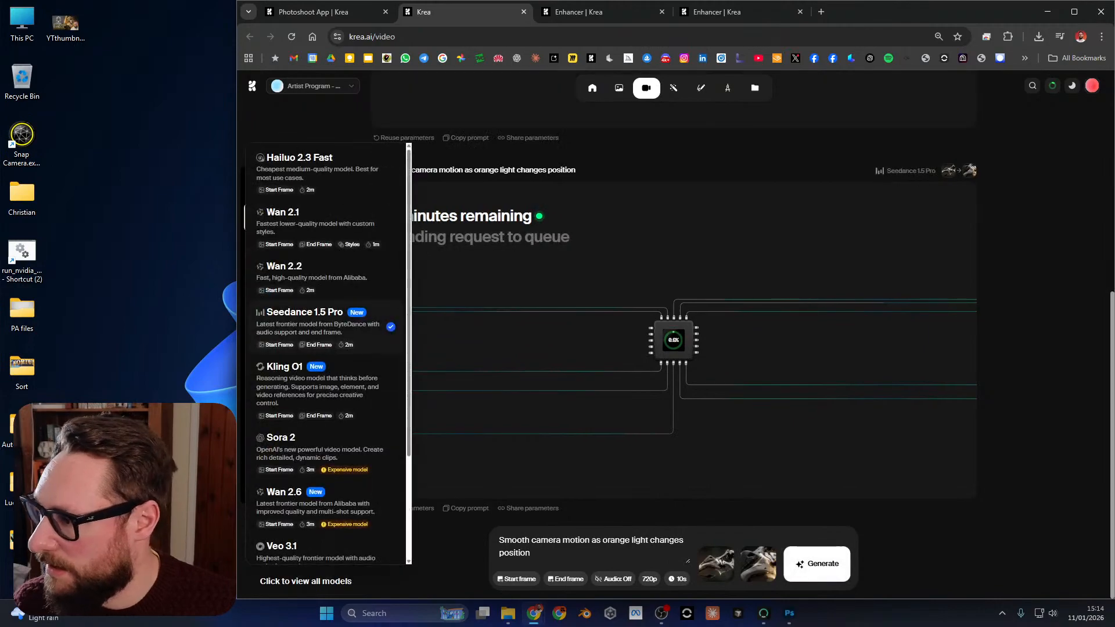
Generate another version of the same prompt and frames with the Veo 3.1 model at 720p and 8s.
scroll(325, 407, down, 3)
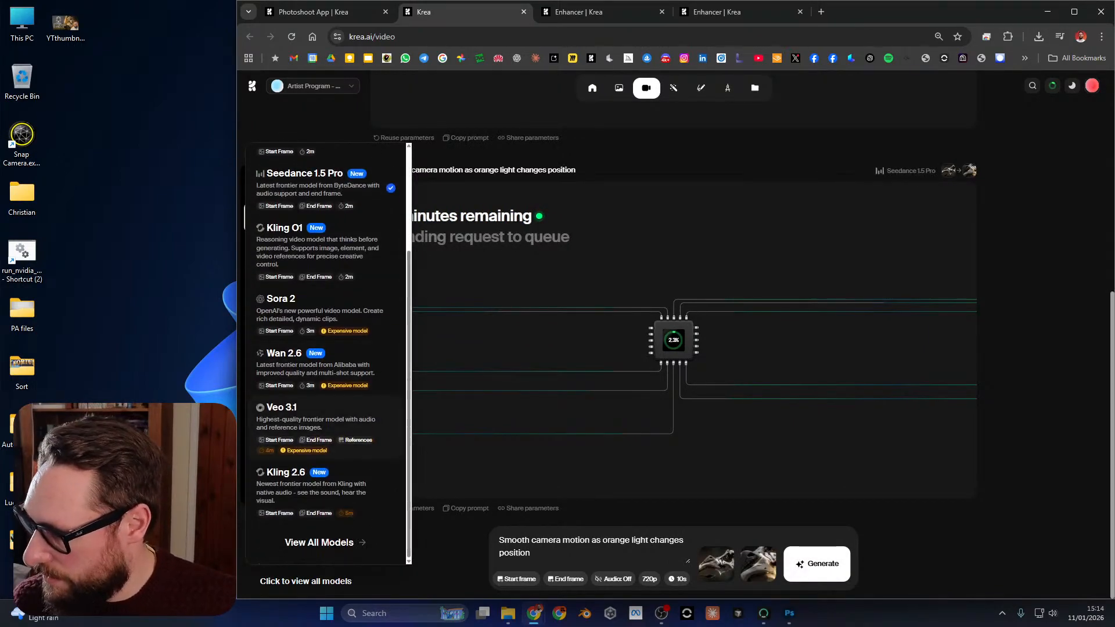
click(302, 415)
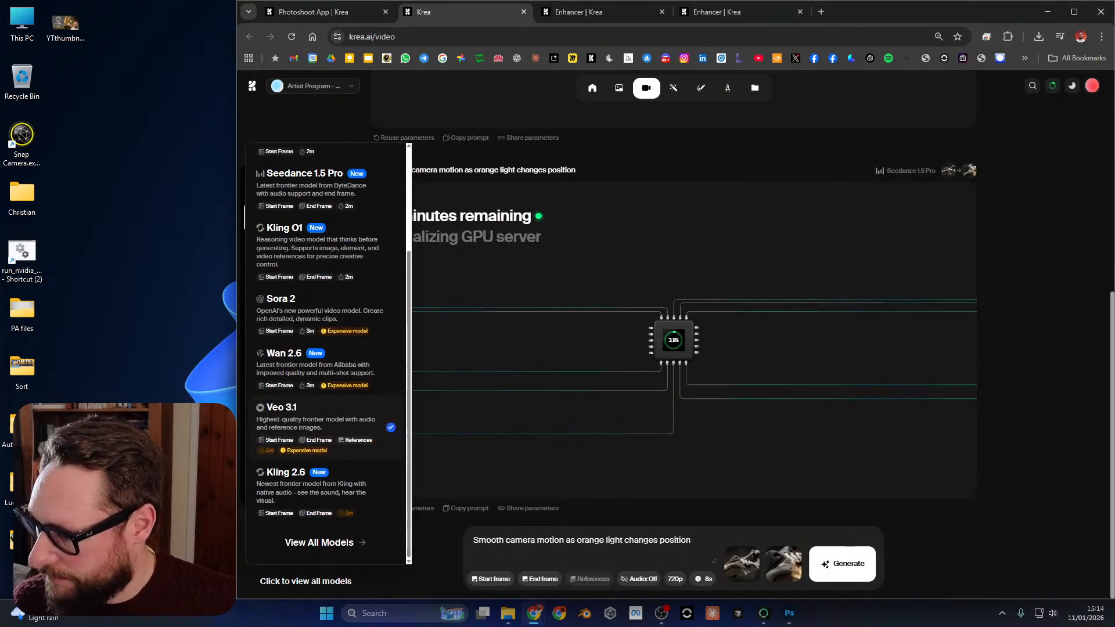
click(674, 579)
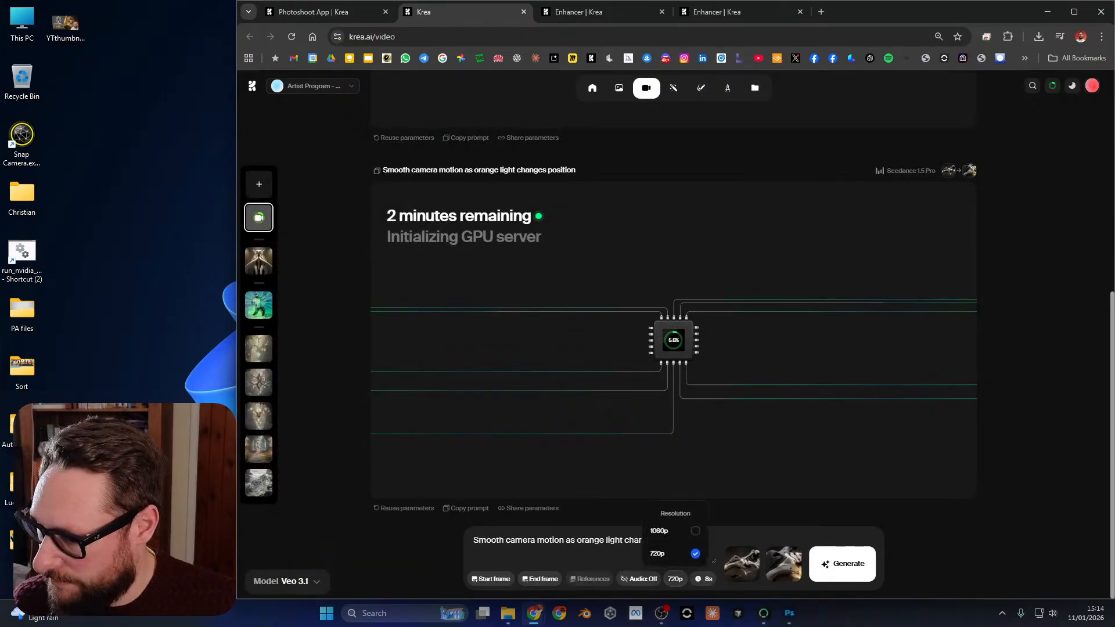
click(703, 579)
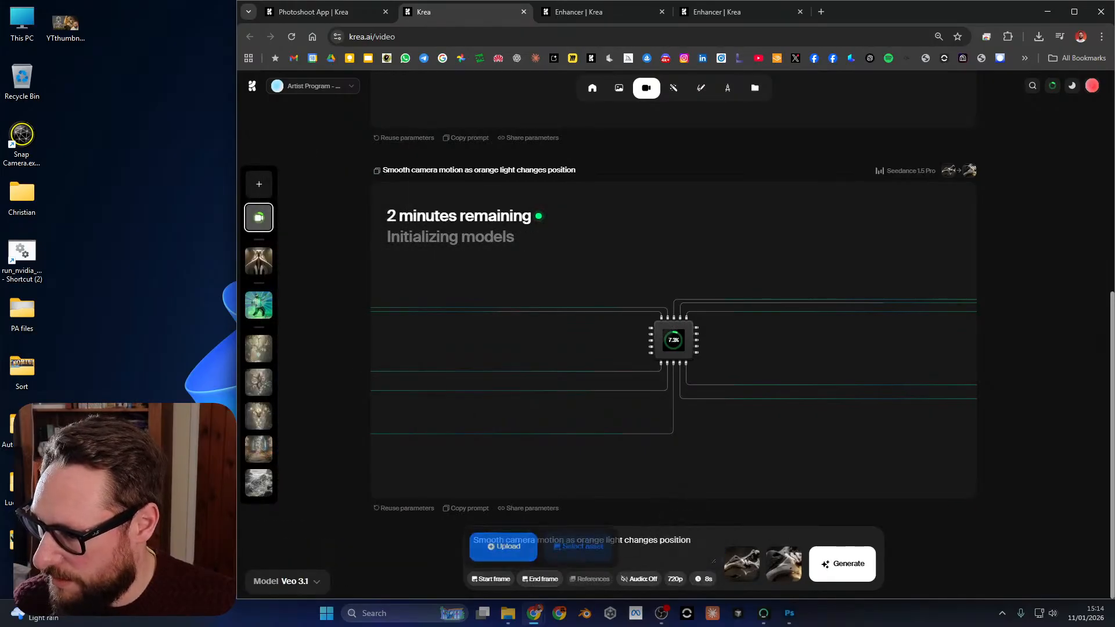
scroll(673, 348, up, 6)
scroll(674, 348, down, 6)
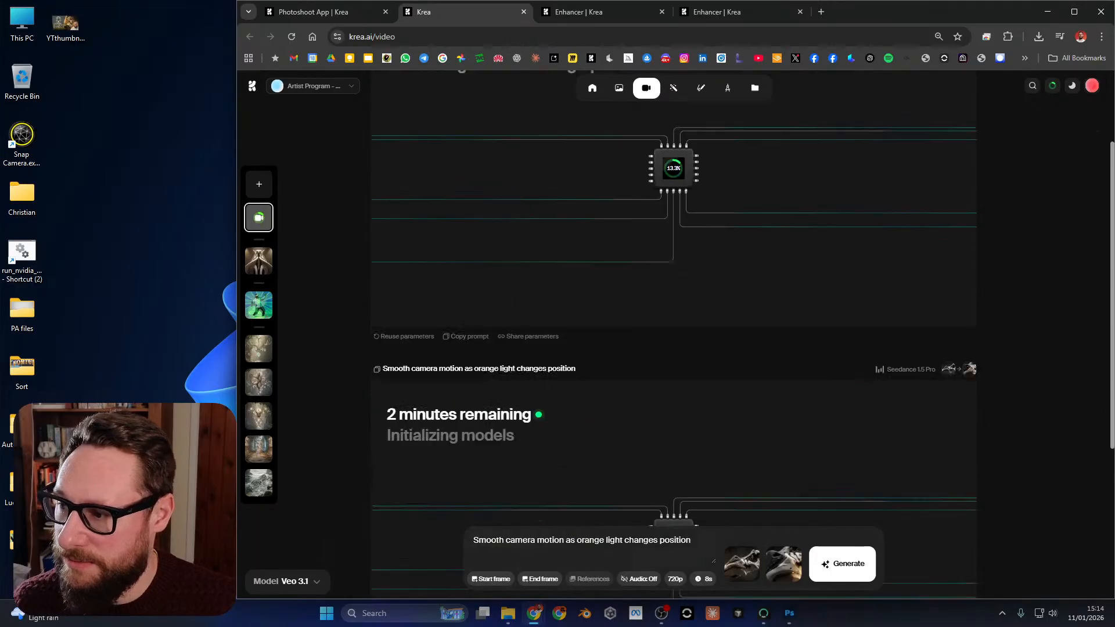
click(842, 564)
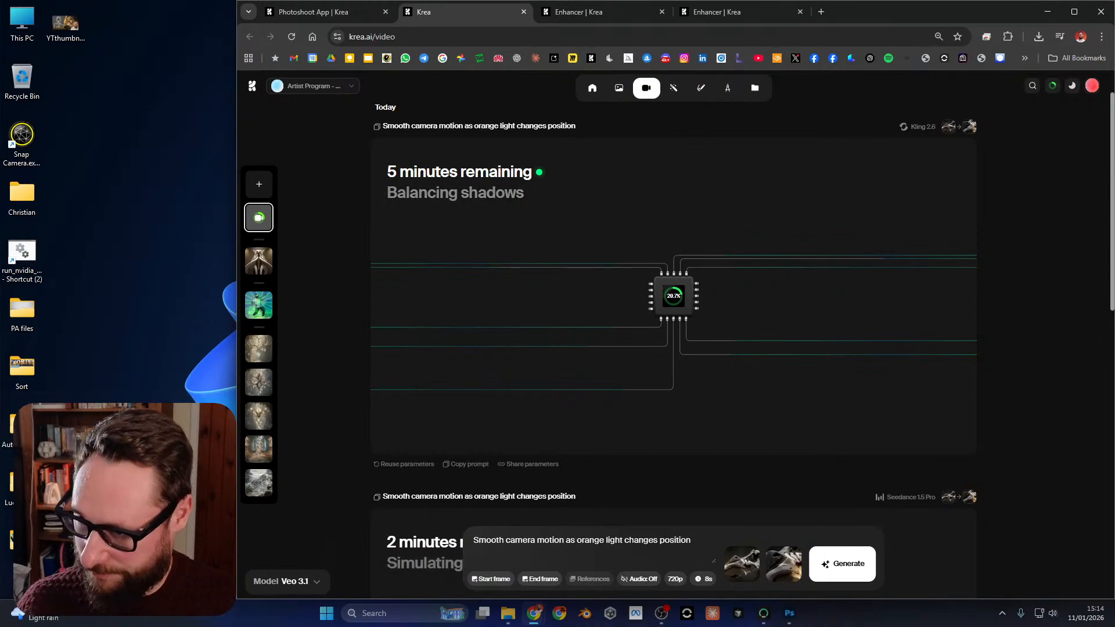
Return to the Photoshoot App and copy its scene description "Dramatic lighting, cinematic scene".
key(ctrl+Tab)
key(ctrl+Tab)
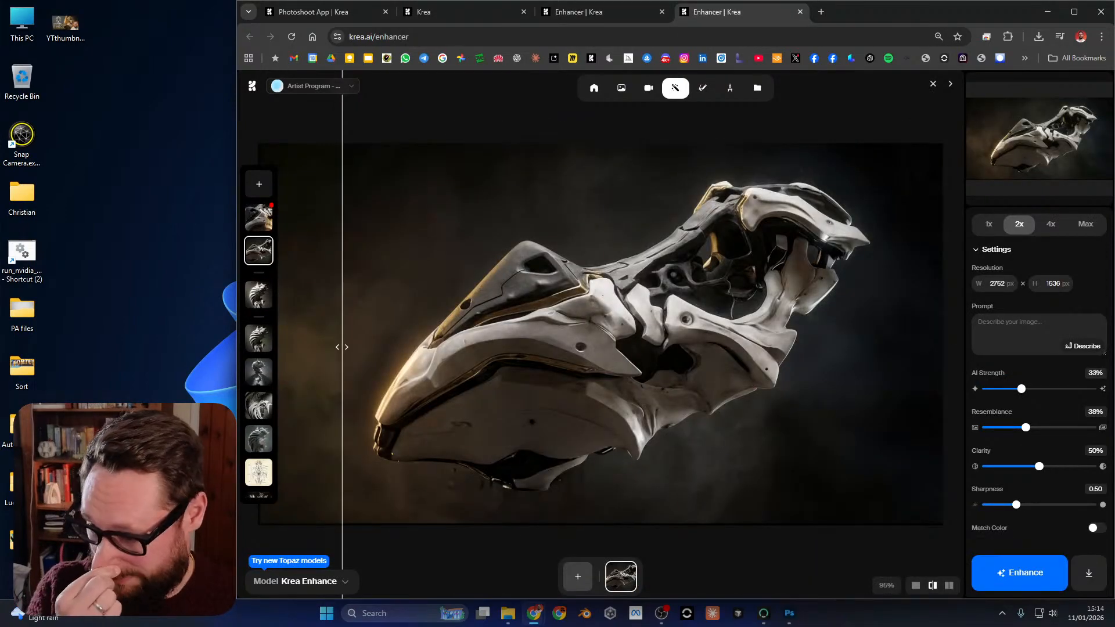
key(ctrl+shift+Tab)
key(ctrl+shift+Tab)
key(ctrl+shift+Tab)
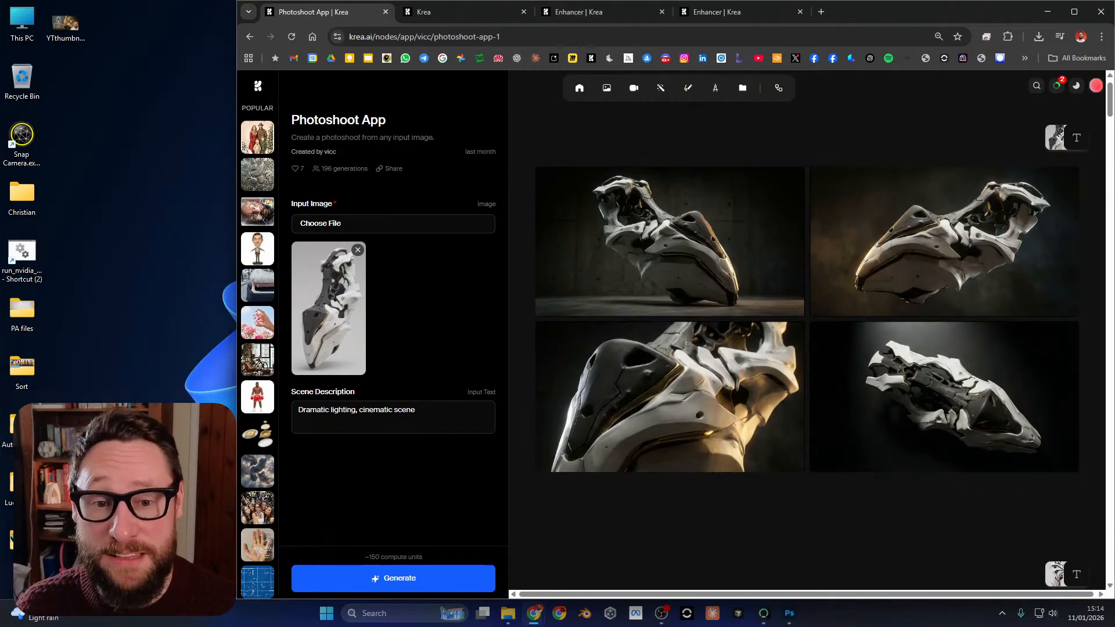
triple_click(372, 410)
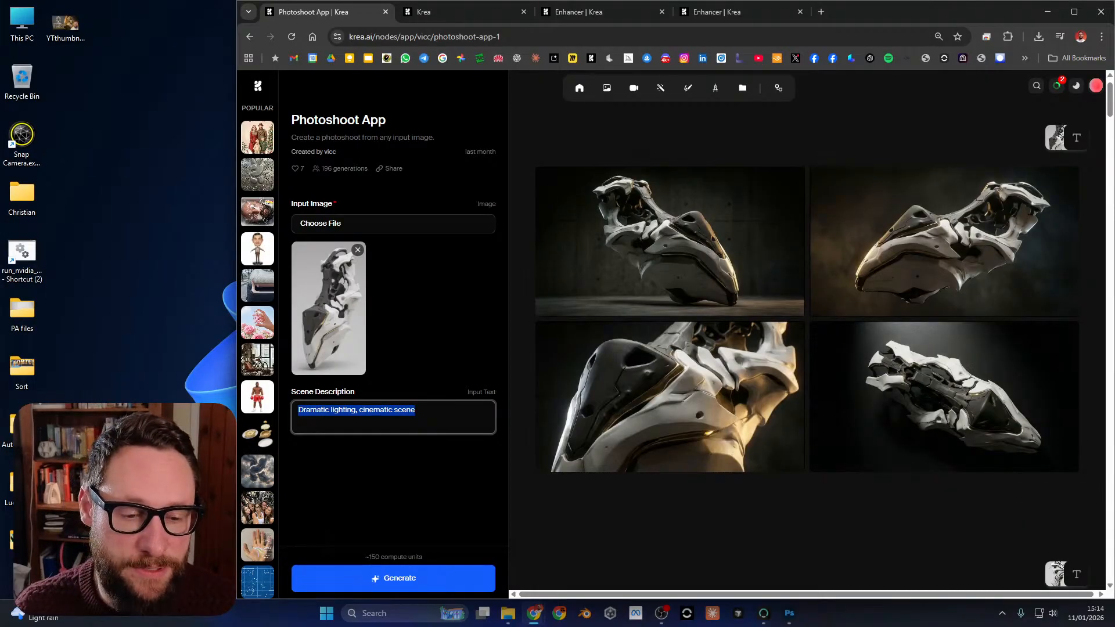
key(alt+Tab)
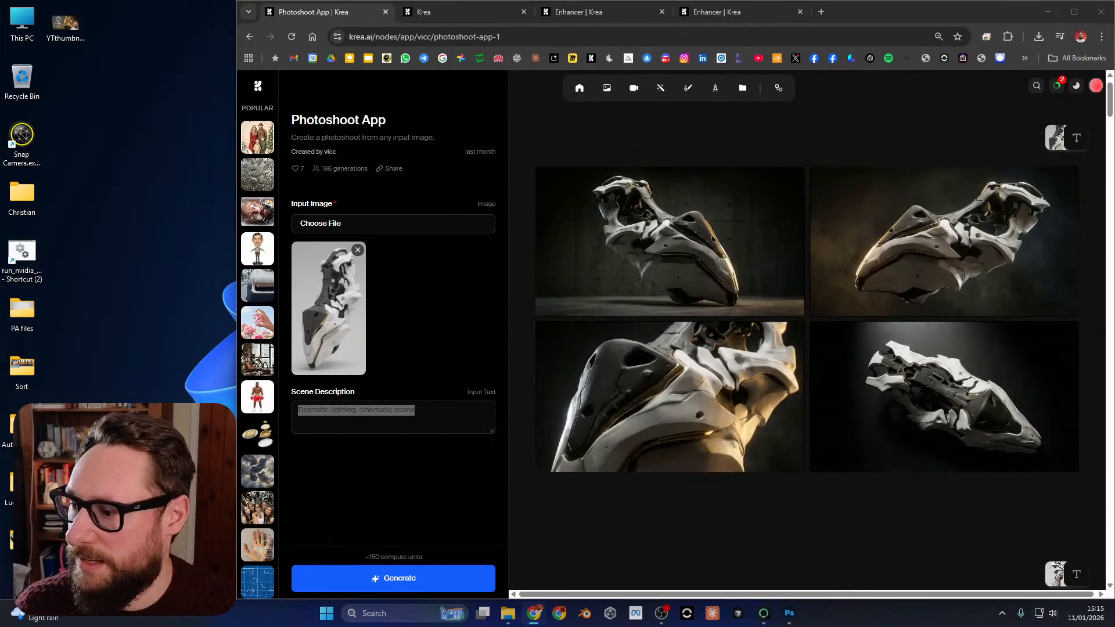
right_click(381, 409)
click(415, 147)
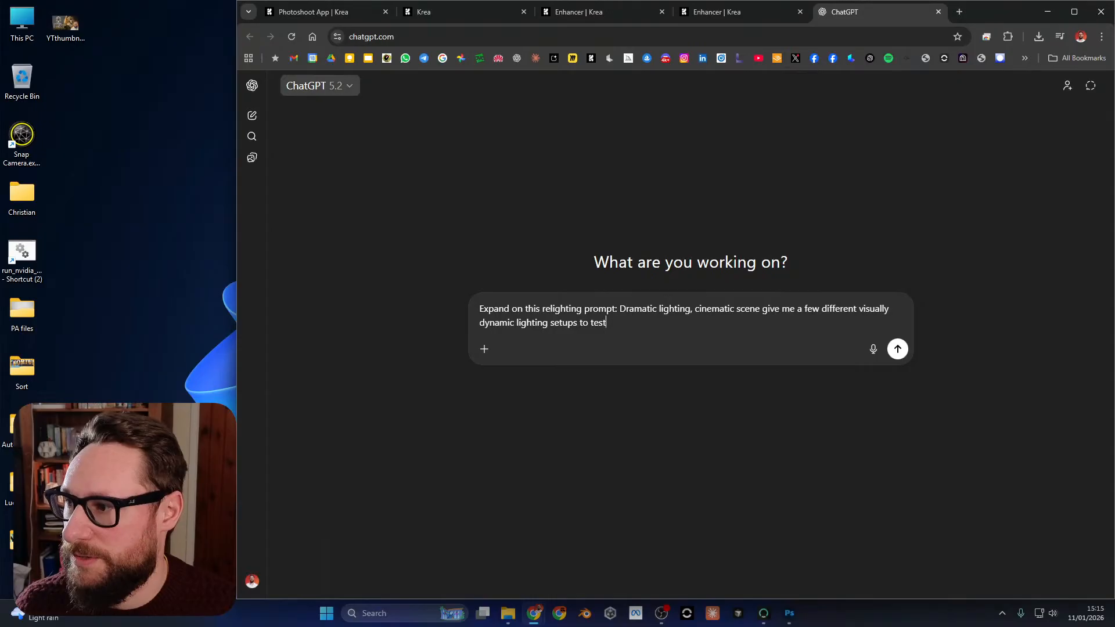
Ask ChatGPT: "Expand on this relighting prompt: Dramatic lighting, cinematic scene give me a few different visually dynamic lighting setups to test".
click(319, 86)
click(320, 86)
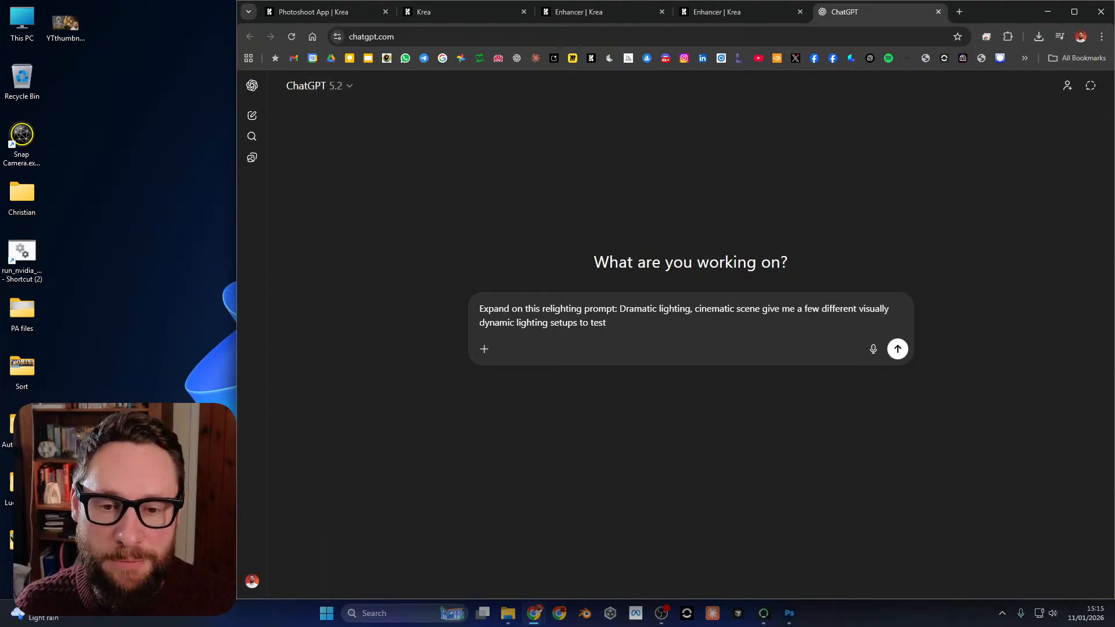
key(Return)
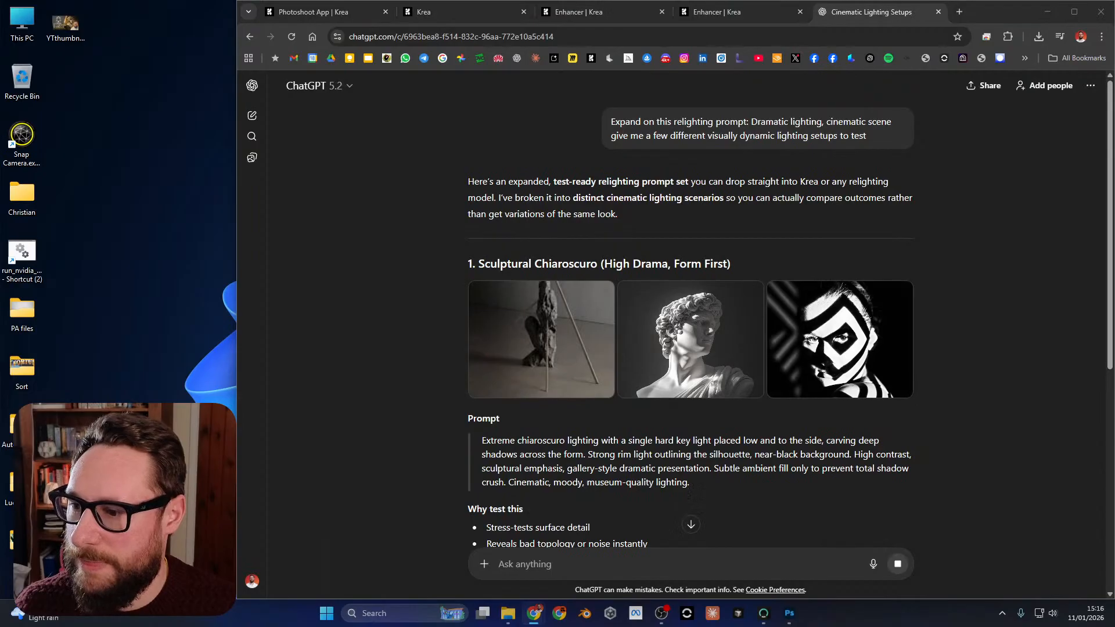
Read through the suggested lighting setups in the ChatGPT answer and compare their prompts.
scroll(691, 325, down, 8)
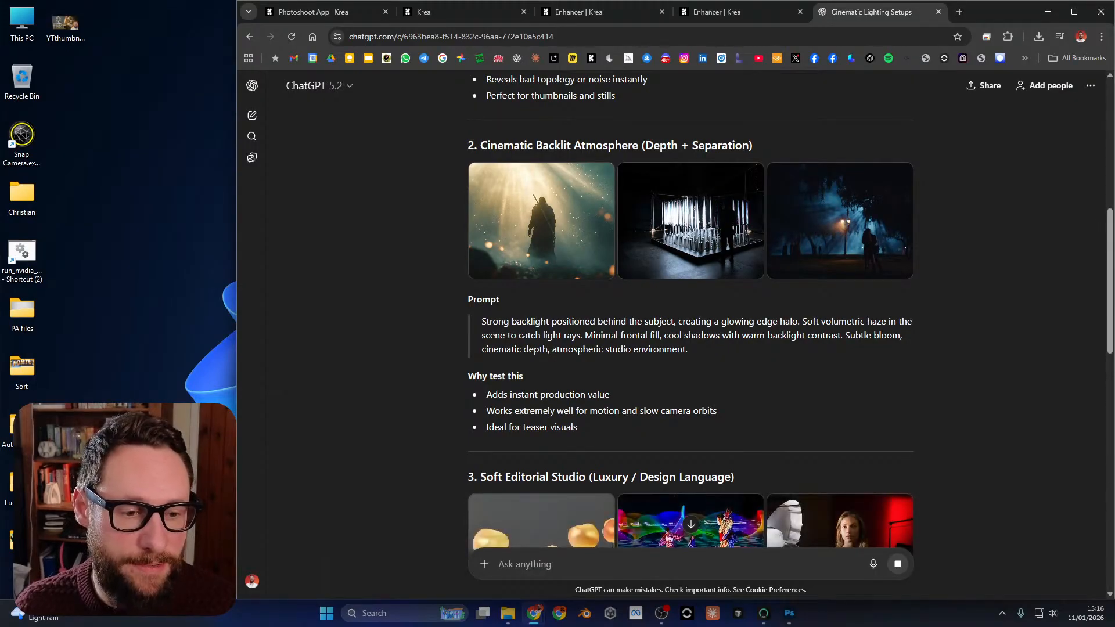
key(alt+Tab)
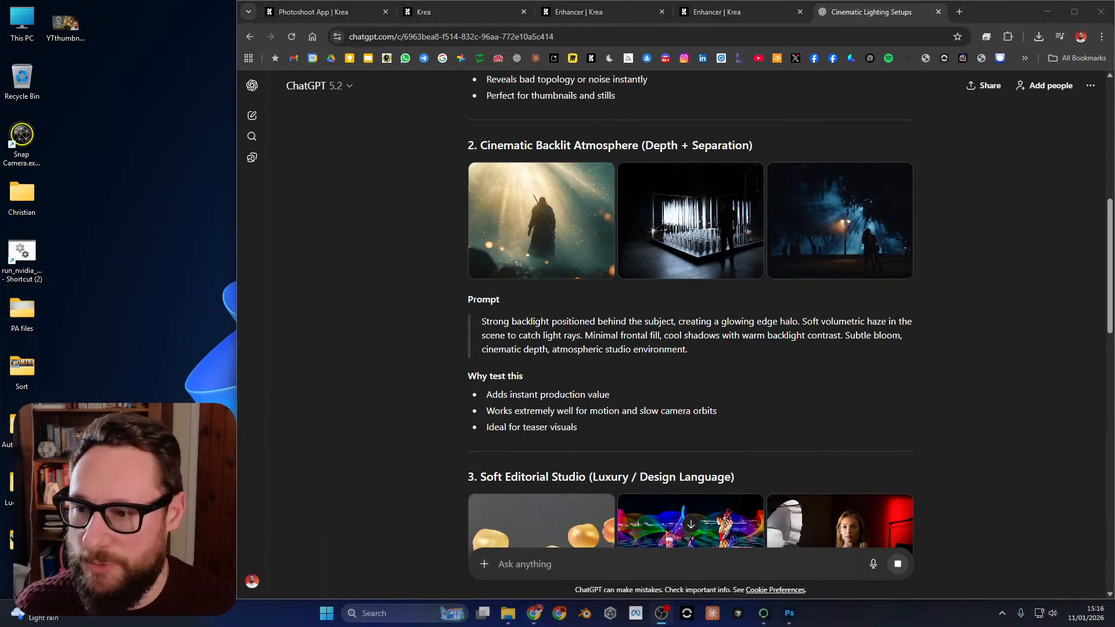
key(alt+Tab)
scroll(690, 313, down, 6)
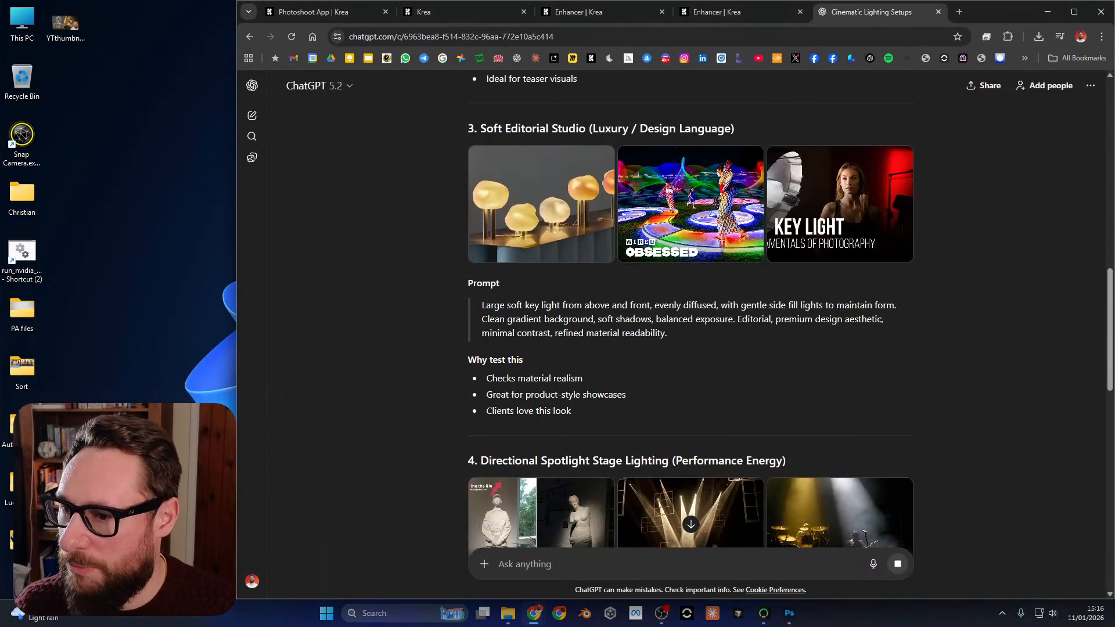
right_click(801, 247)
key(Escape)
scroll(801, 249, down, 8)
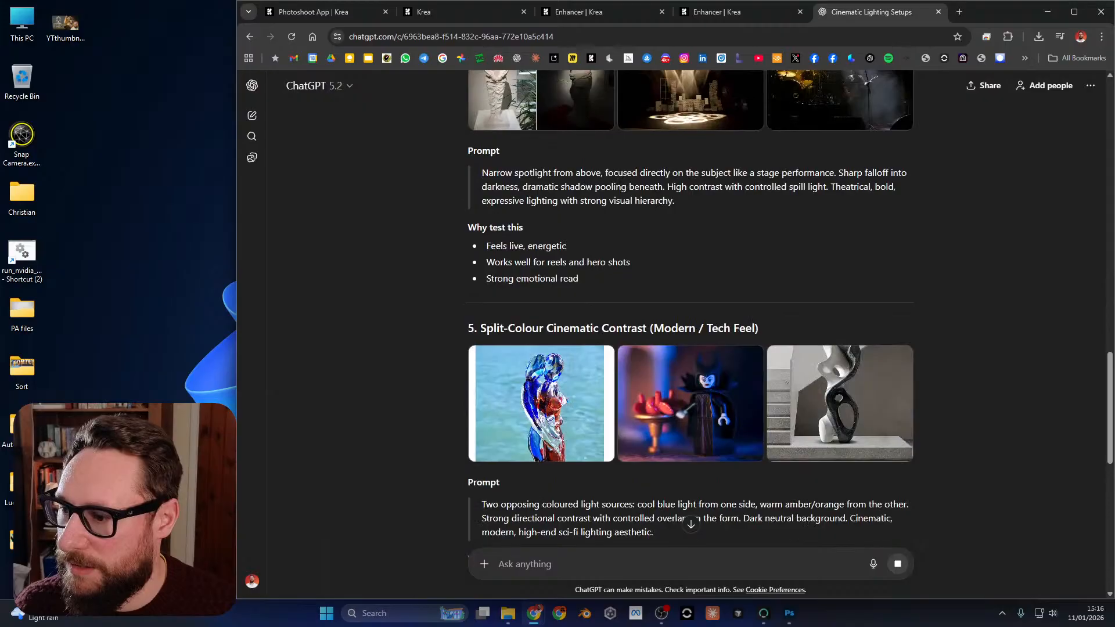
scroll(691, 313, down, 4)
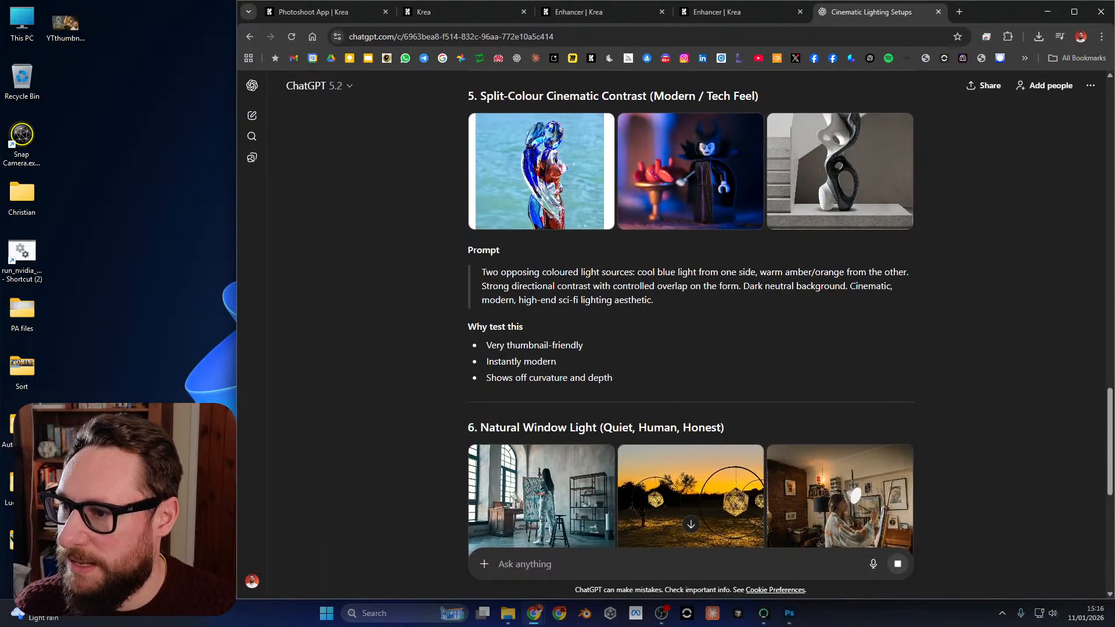
scroll(690, 313, down, 8)
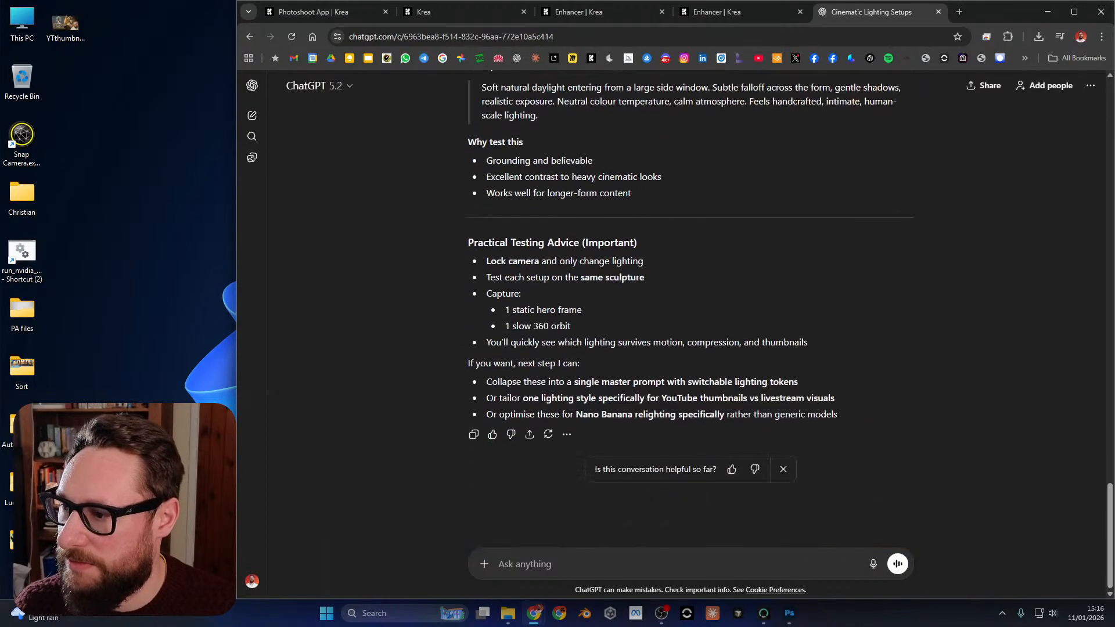
scroll(690, 314, up, 1)
scroll(690, 314, down, 2)
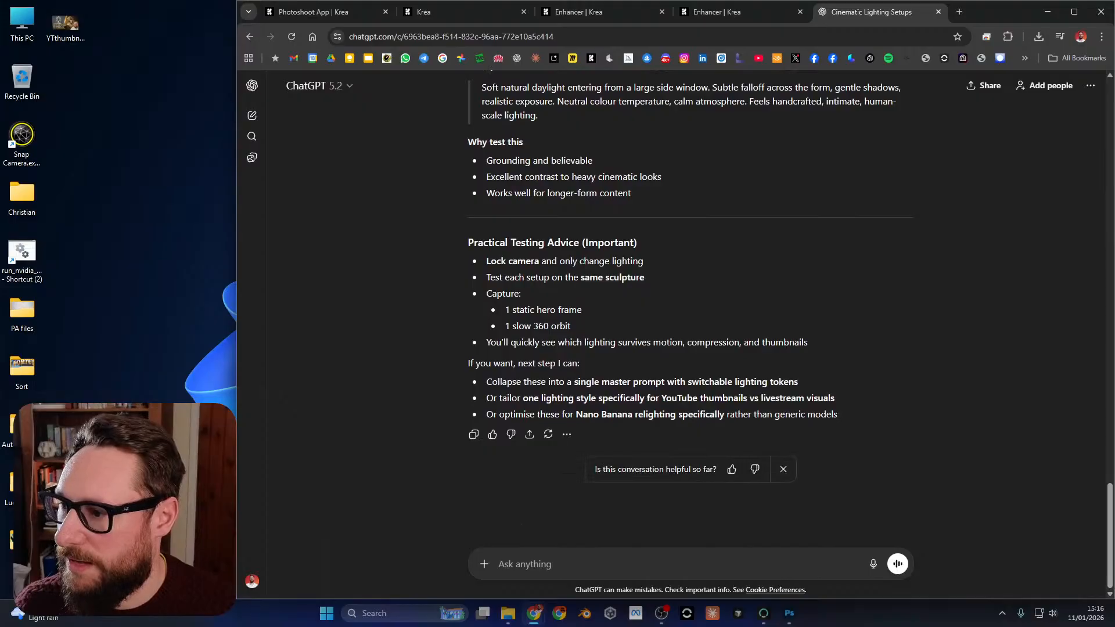
scroll(691, 314, up, 1)
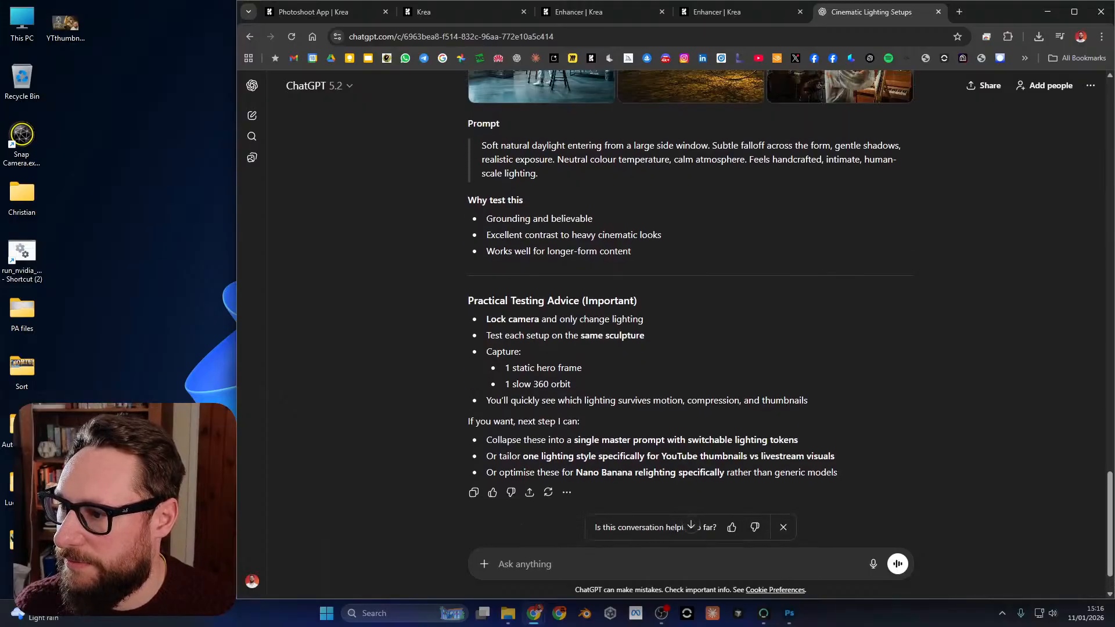
scroll(690, 314, up, 20)
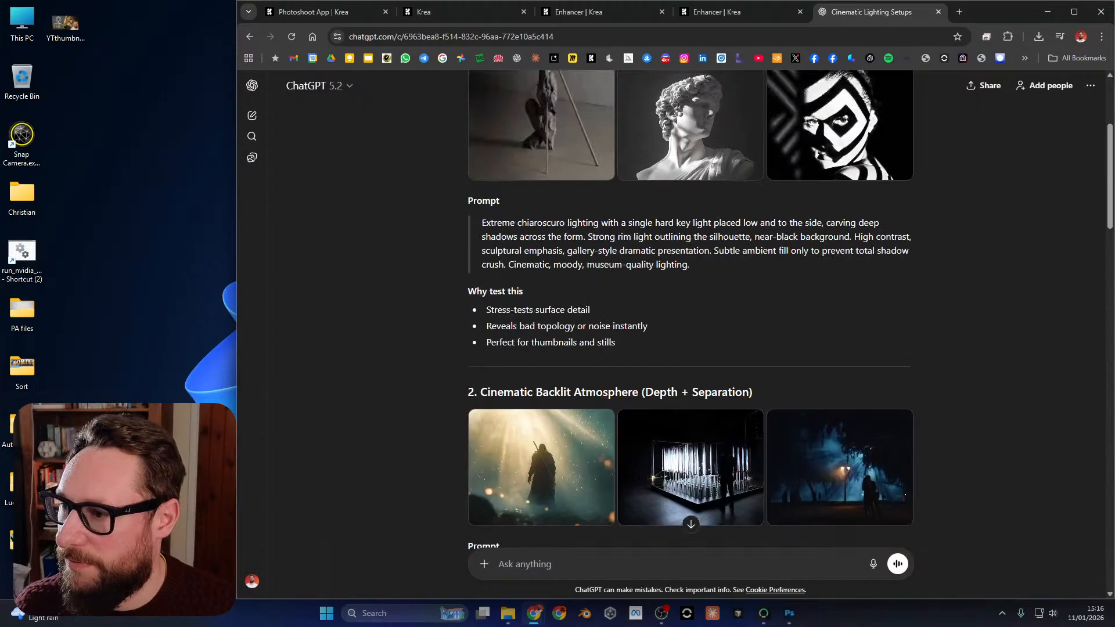
scroll(691, 313, up, 4)
scroll(691, 314, down, 2)
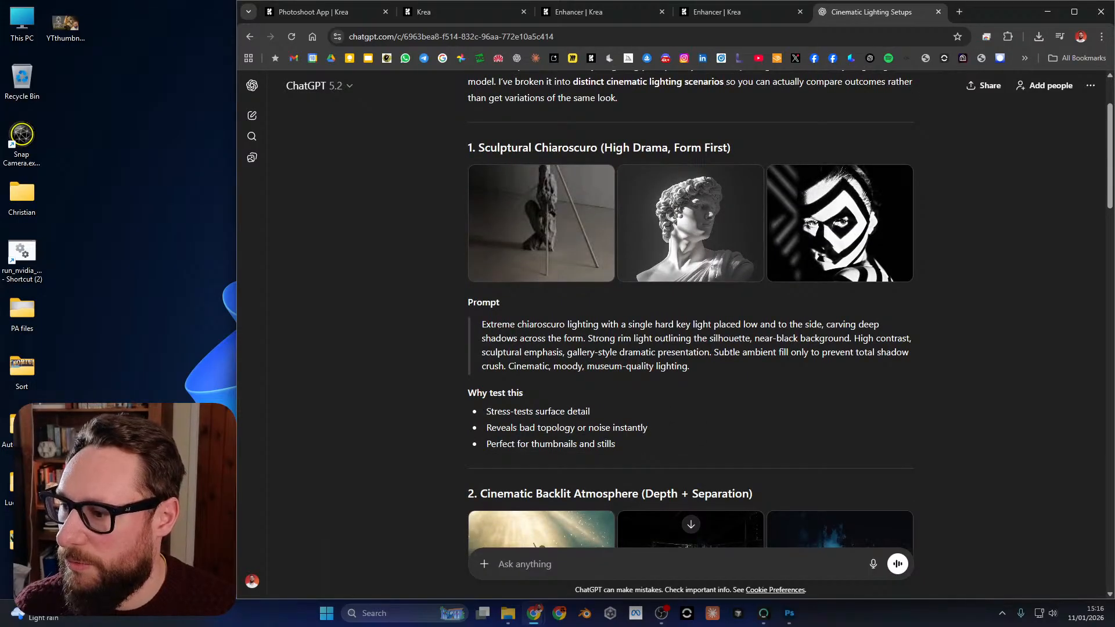
Copy the full prompt text of the Sculptural Chiaroscuro lighting setup from the ChatGPT answer.
drag(482, 324, 690, 366)
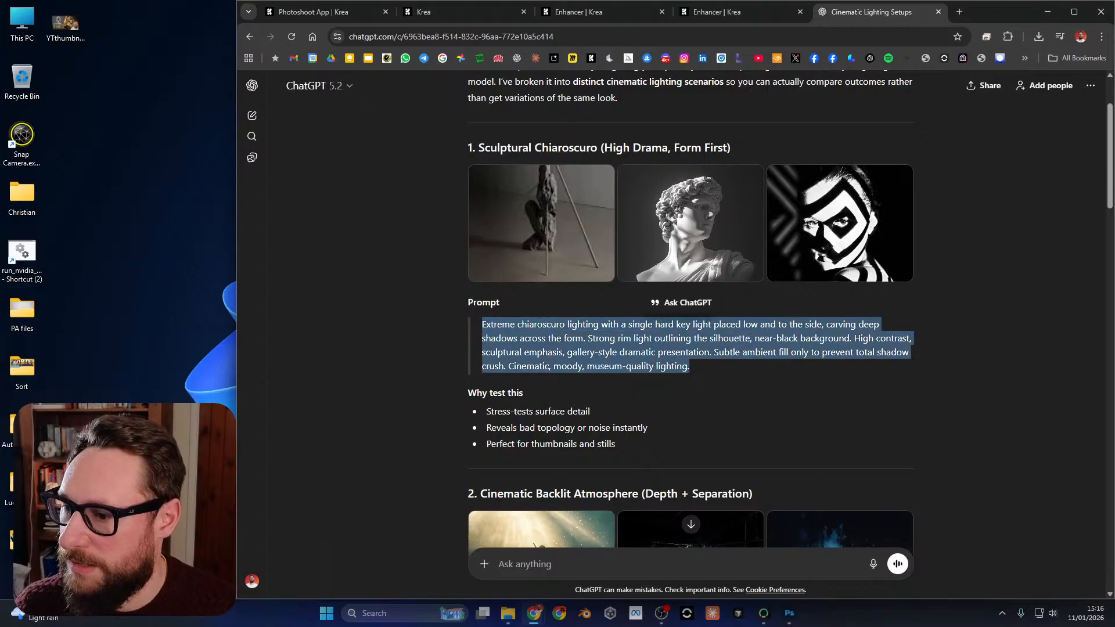
right_click(770, 345)
click(804, 359)
scroll(690, 314, up, 2)
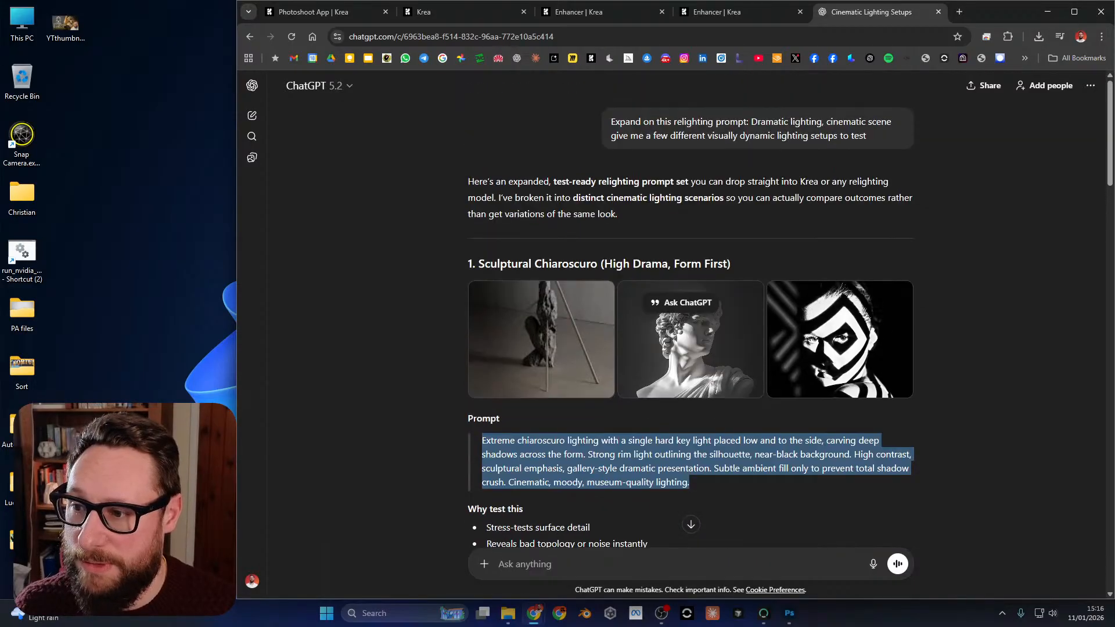
scroll(690, 313, down, 8)
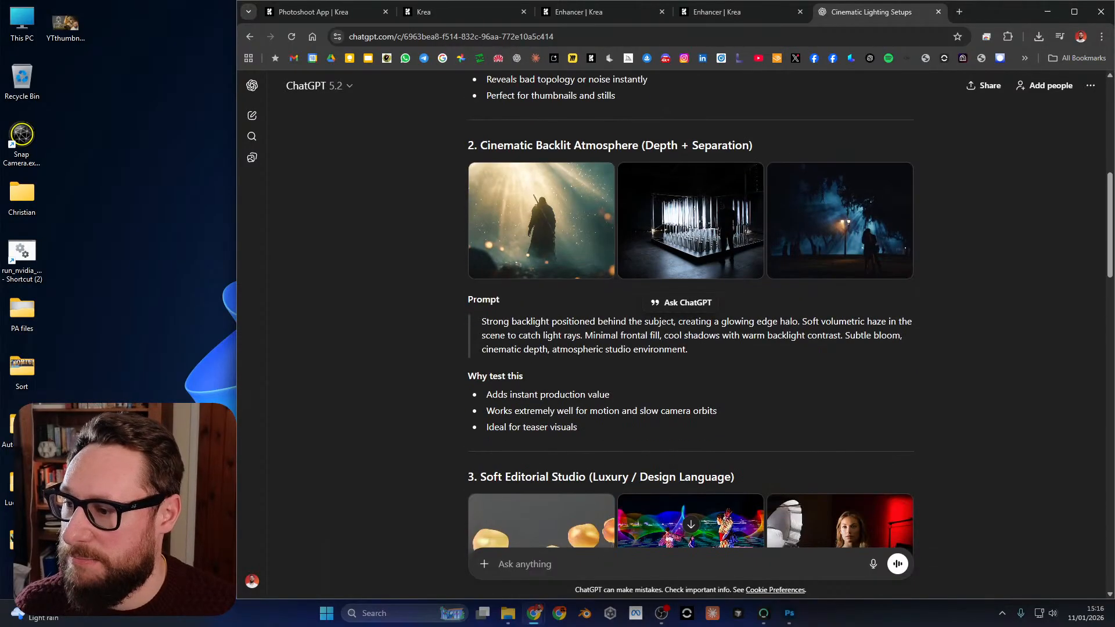
scroll(690, 314, up, 4)
scroll(690, 314, down, 2)
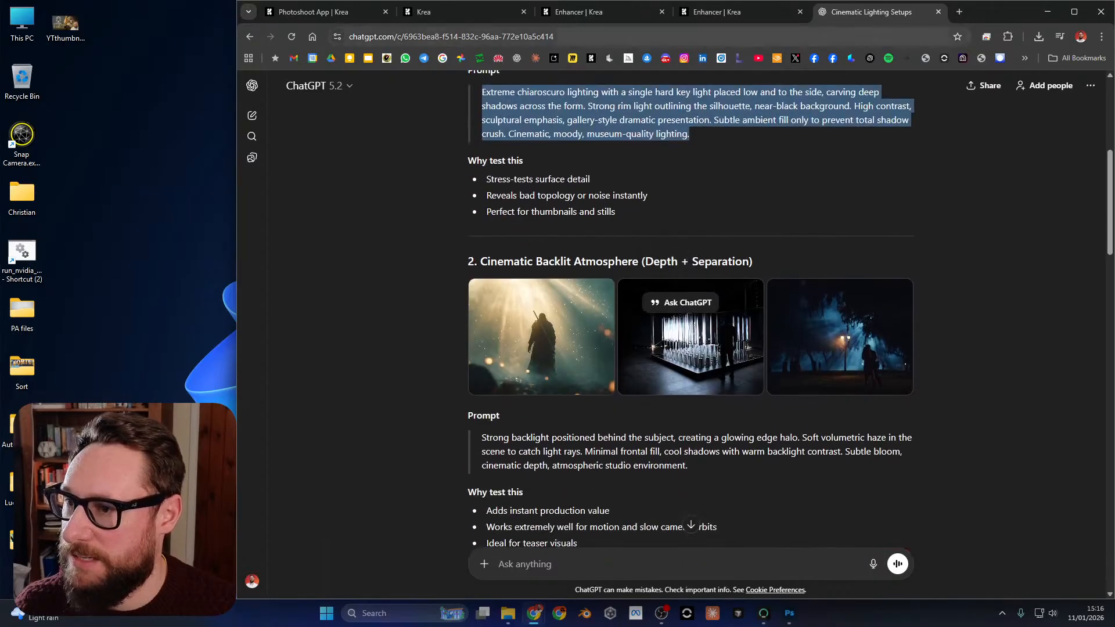
Replace the Photoshoot App's scene description with the copied "Extreme chiaroscuro lighting" prompt and generate a new photoshoot.
click(327, 12)
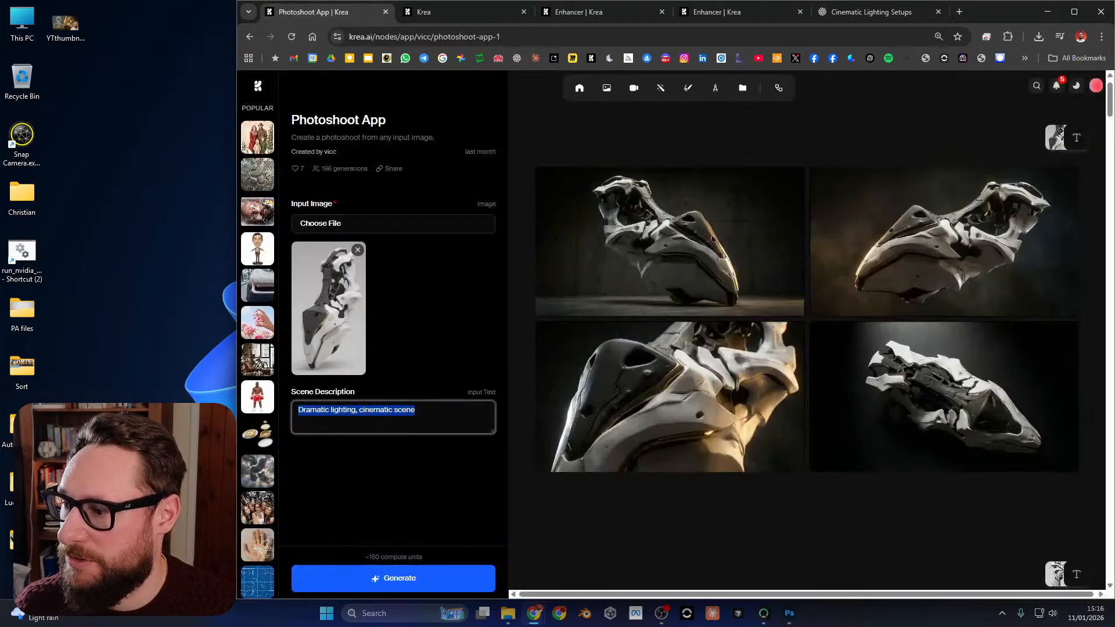
key(ctrl+v)
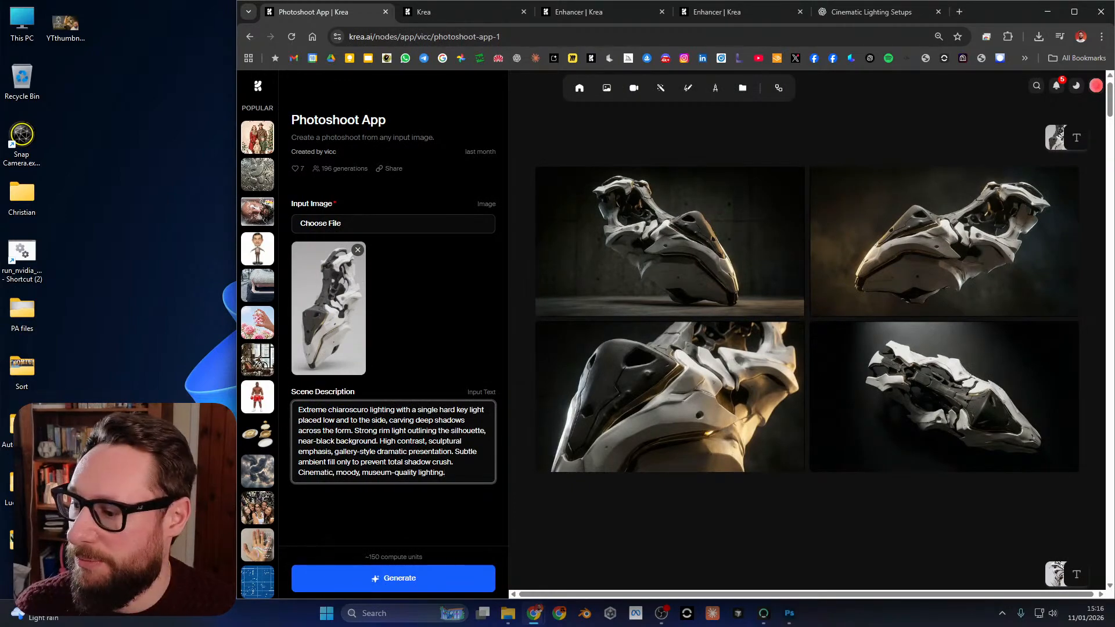
click(393, 577)
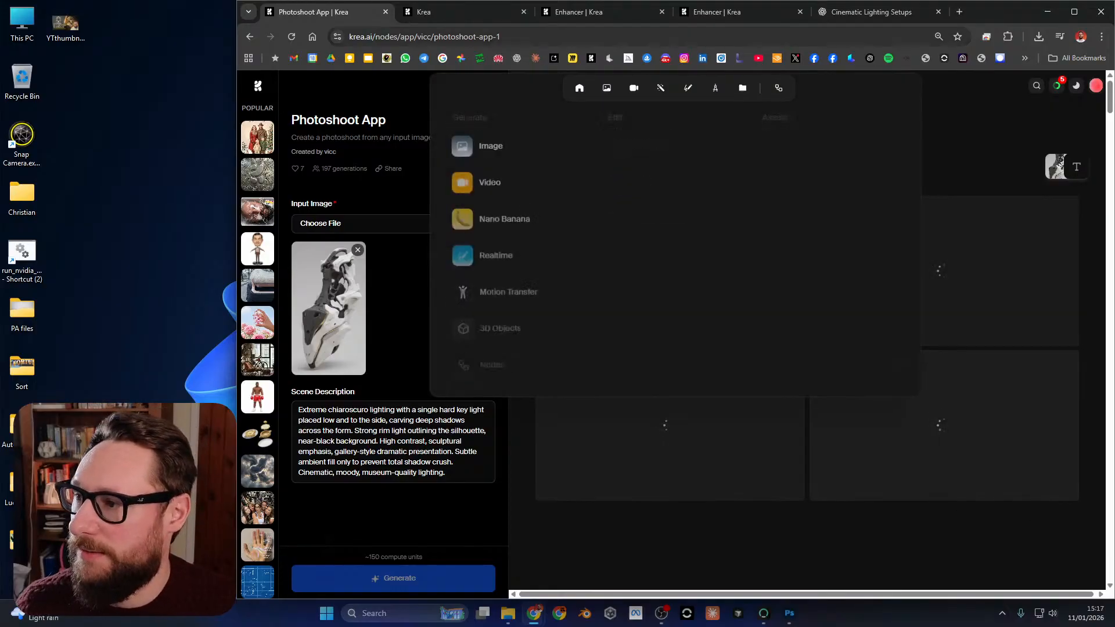
Watch the Kling version of the sculpture video in full screen on the Krea video page.
click(453, 12)
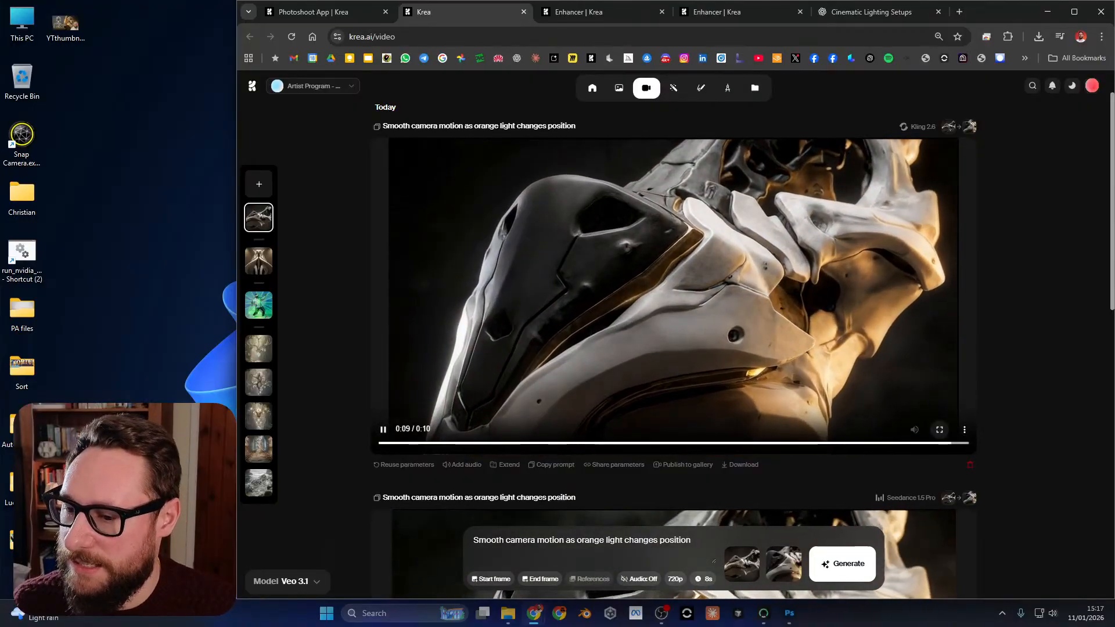
click(939, 430)
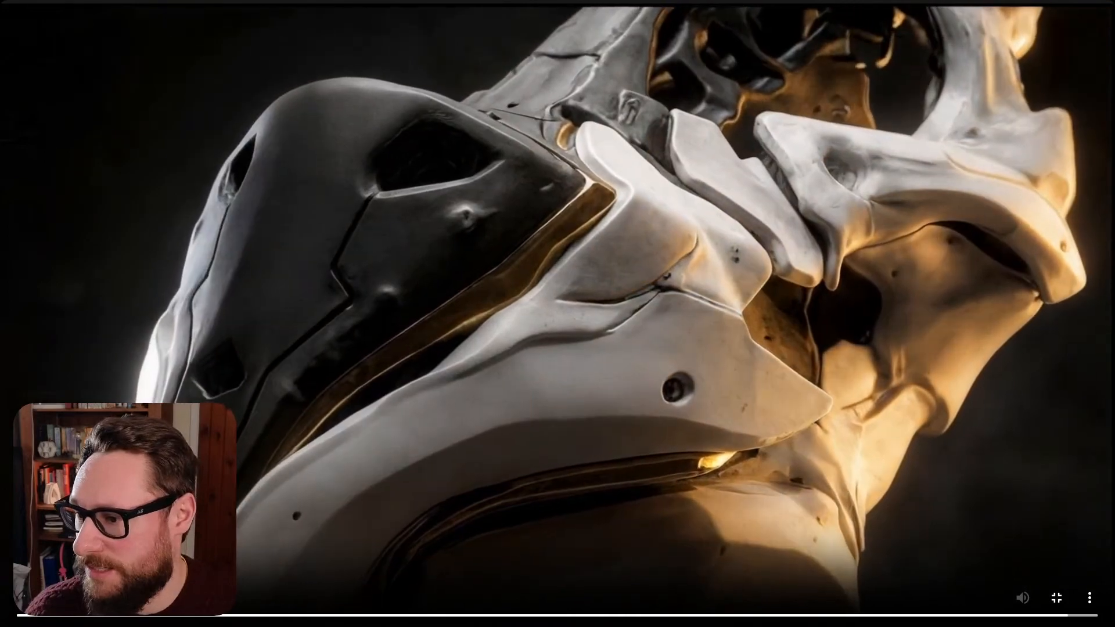
key(Escape)
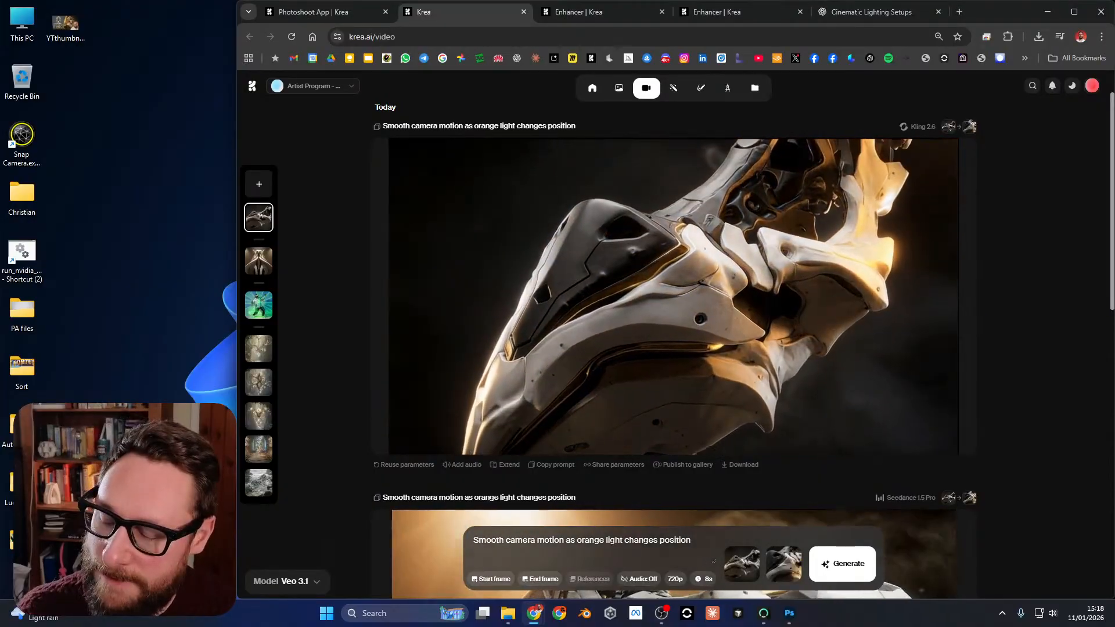
Watch the Seedance 1.5 Pro version of the sculpture video in full screen.
scroll(673, 325, up, 1)
scroll(673, 325, down, 3)
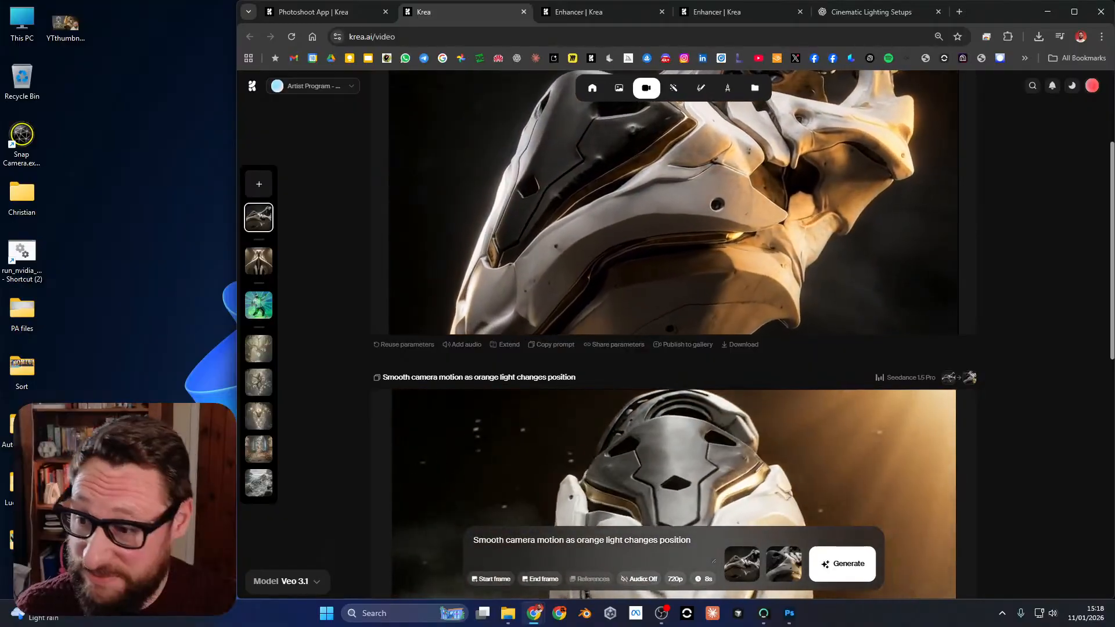
scroll(889, 544, down, 5)
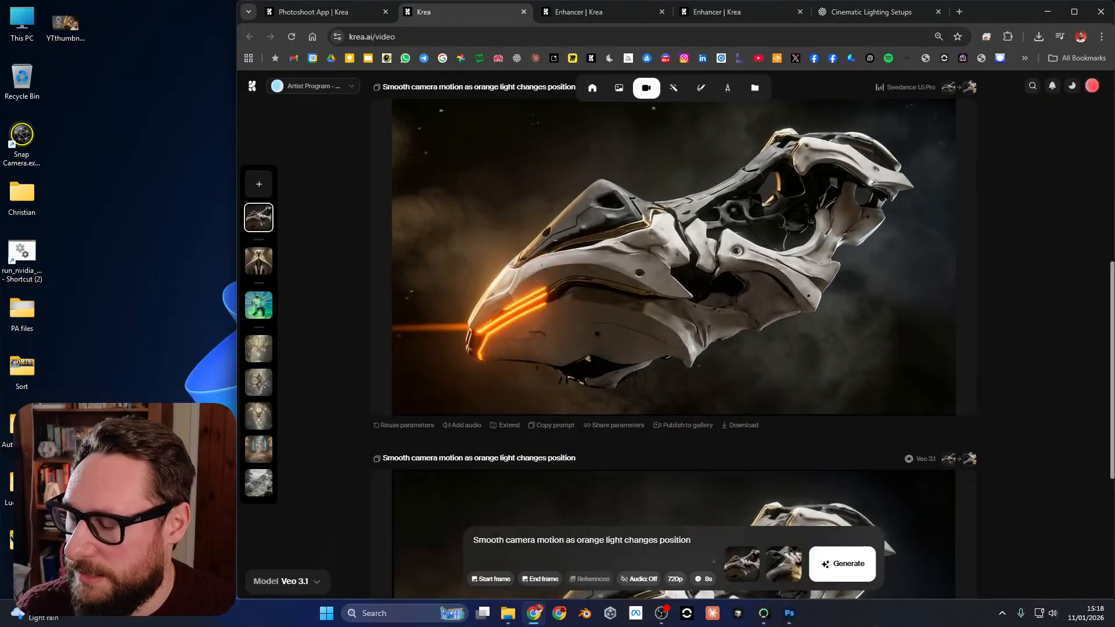
click(939, 391)
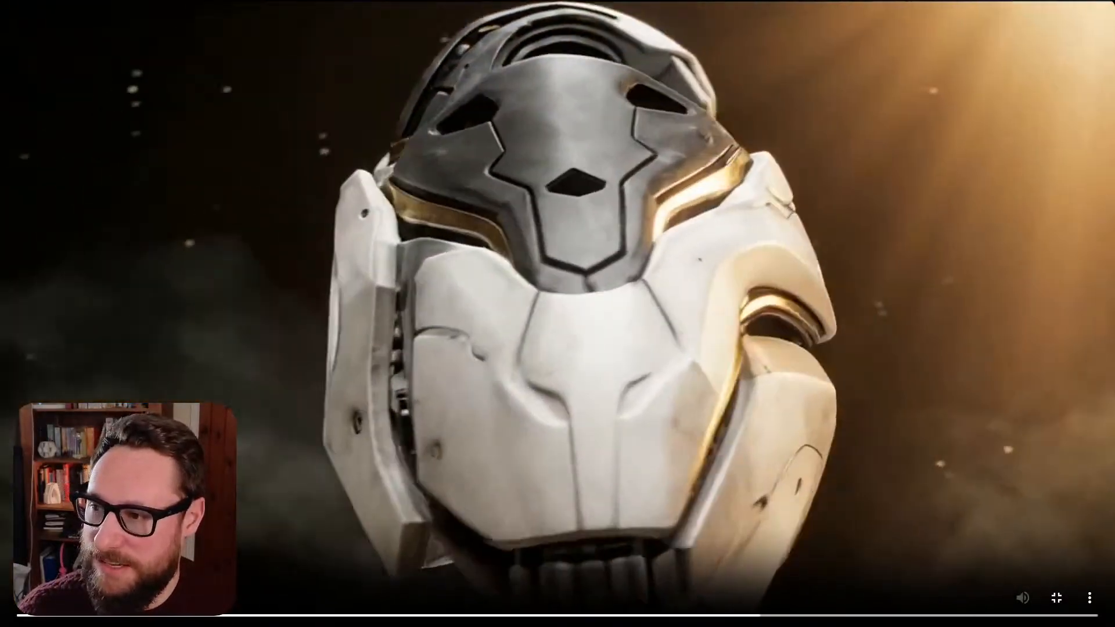
key(Escape)
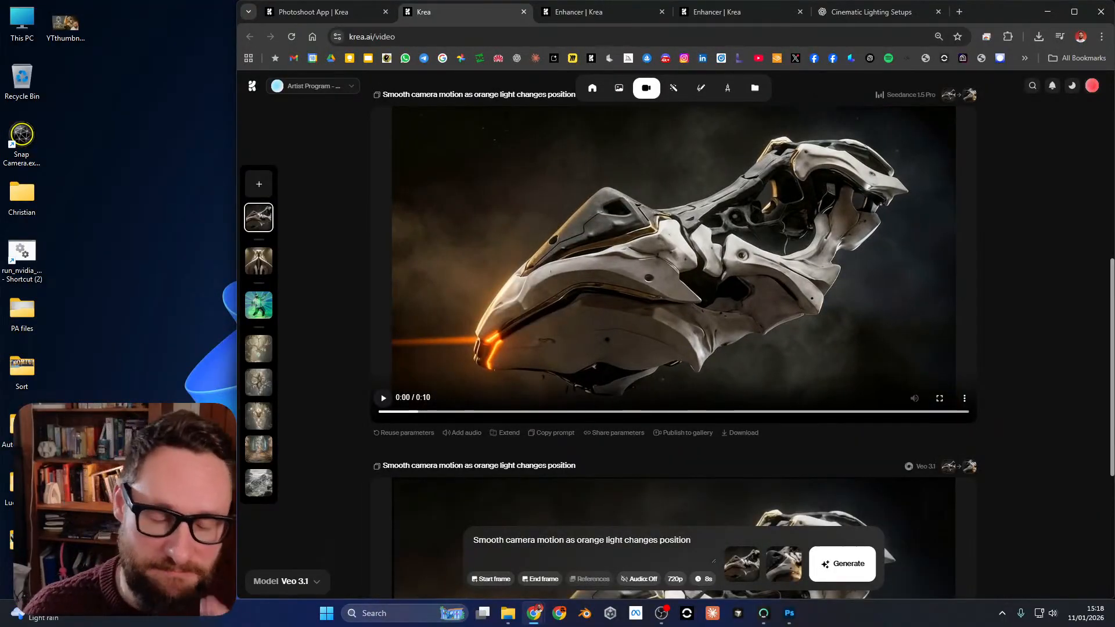
Watch the Veo 3.1 version of the sculpture video in full screen.
scroll(674, 334, down, 5)
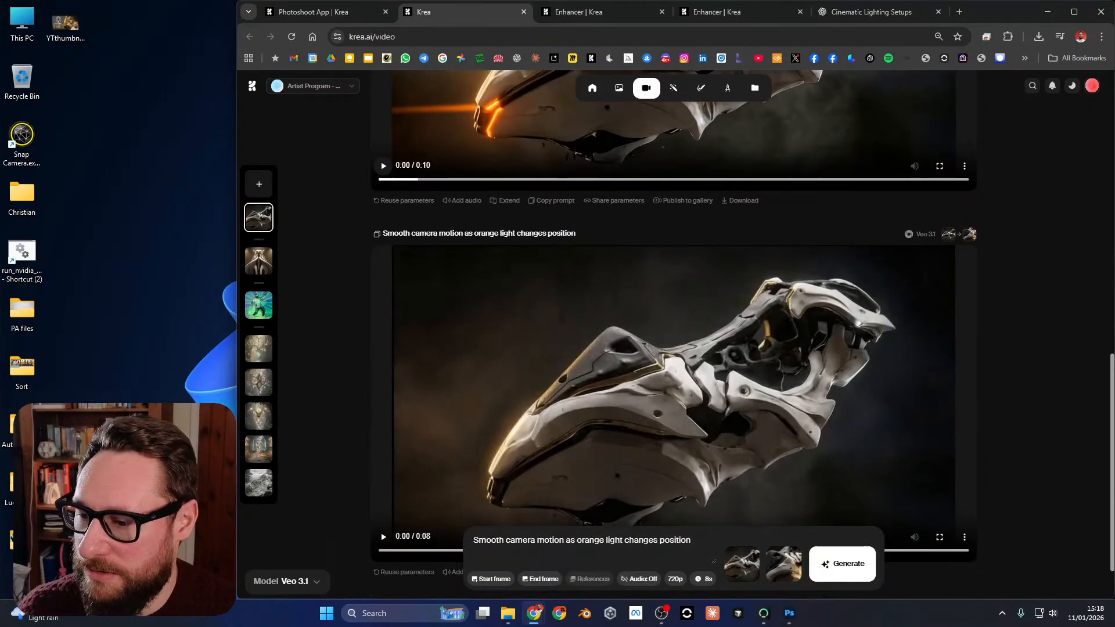
scroll(673, 335, up, 4)
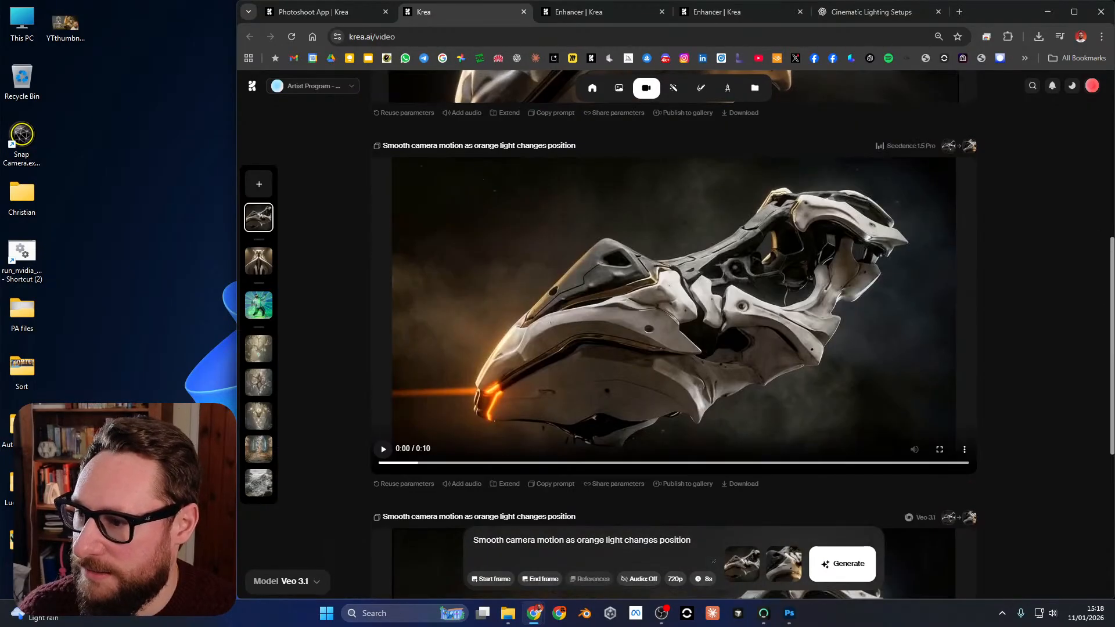
scroll(674, 334, down, 4)
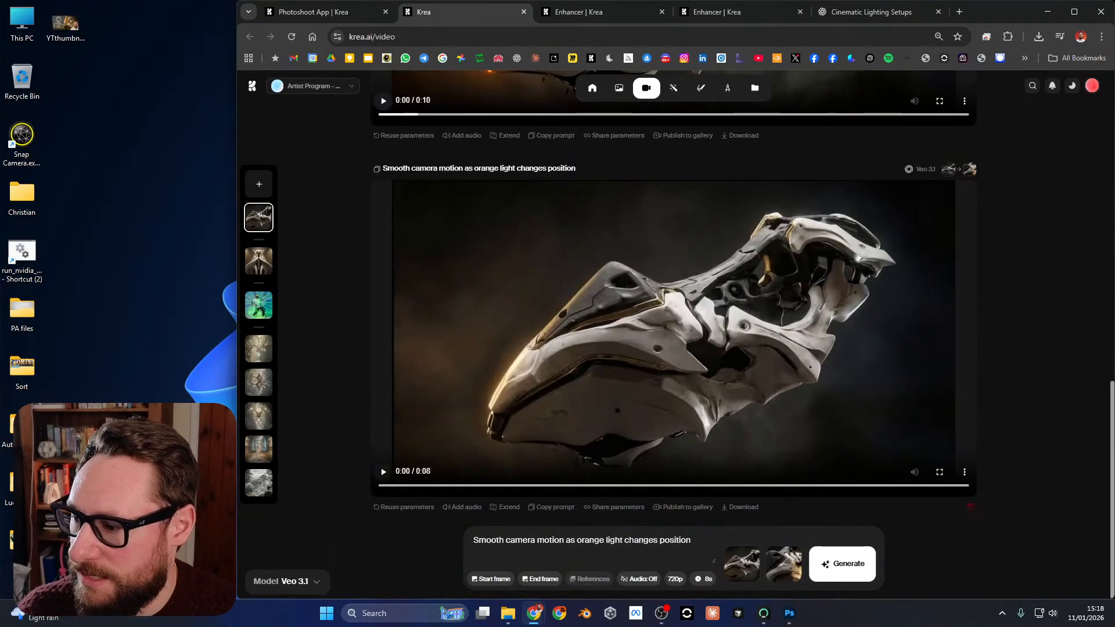
click(939, 472)
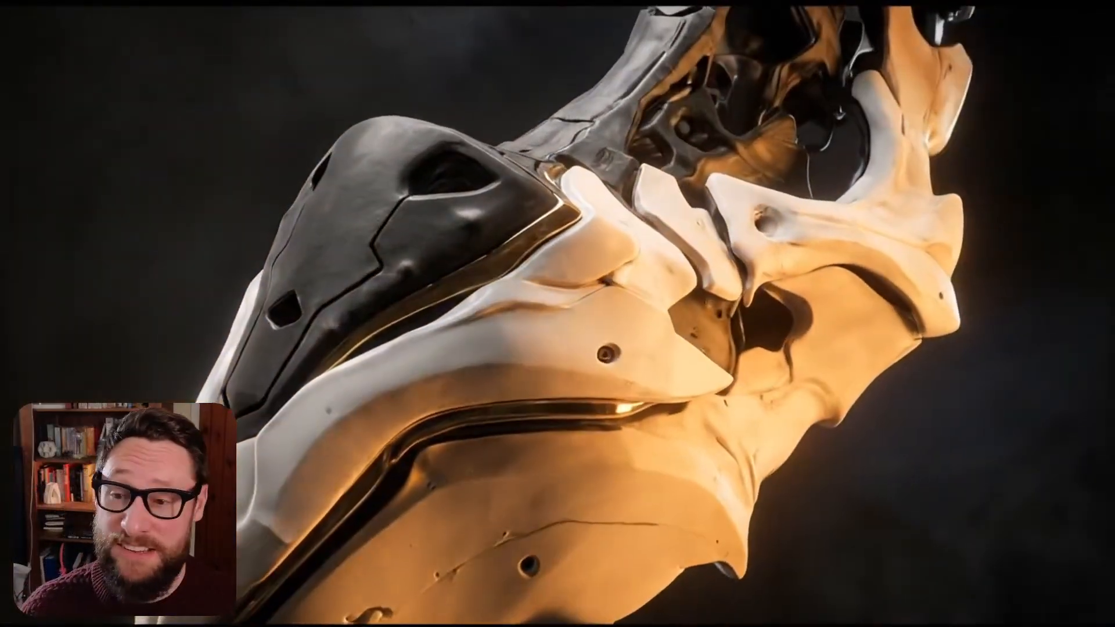
key(Escape)
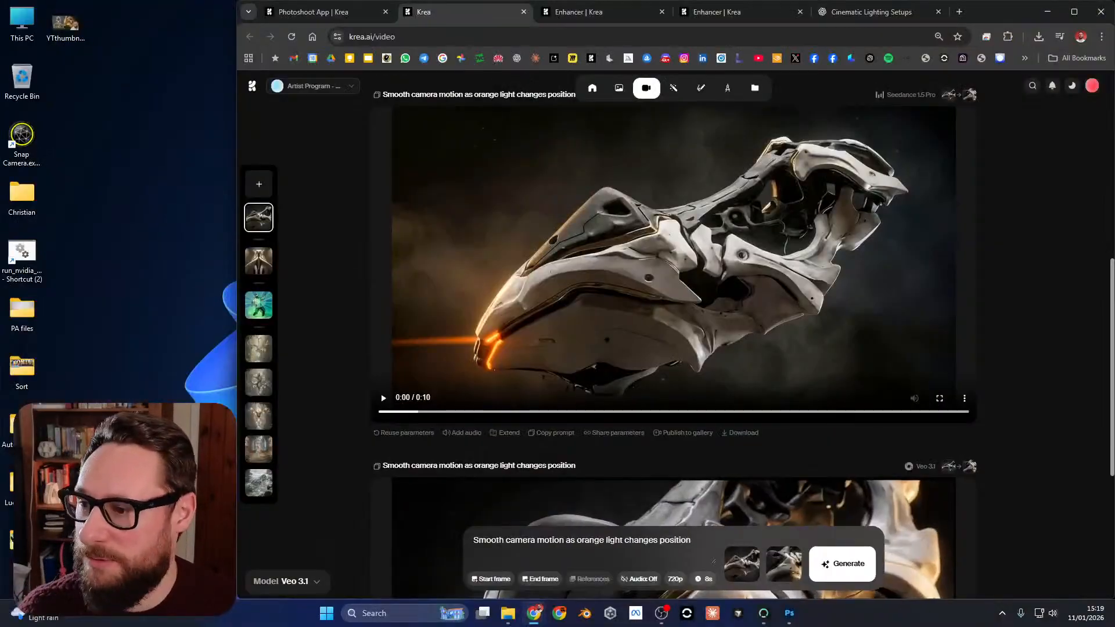
Return to the Photoshoot App to view the images generated from the chiaroscuro lighting prompt.
scroll(673, 348, up, 2)
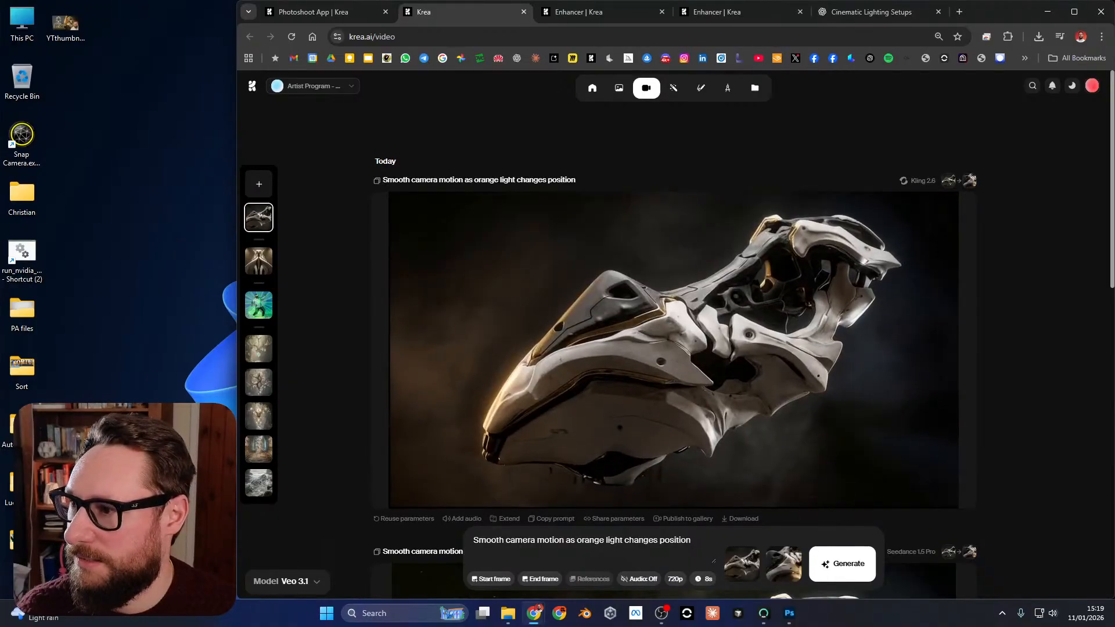
click(324, 12)
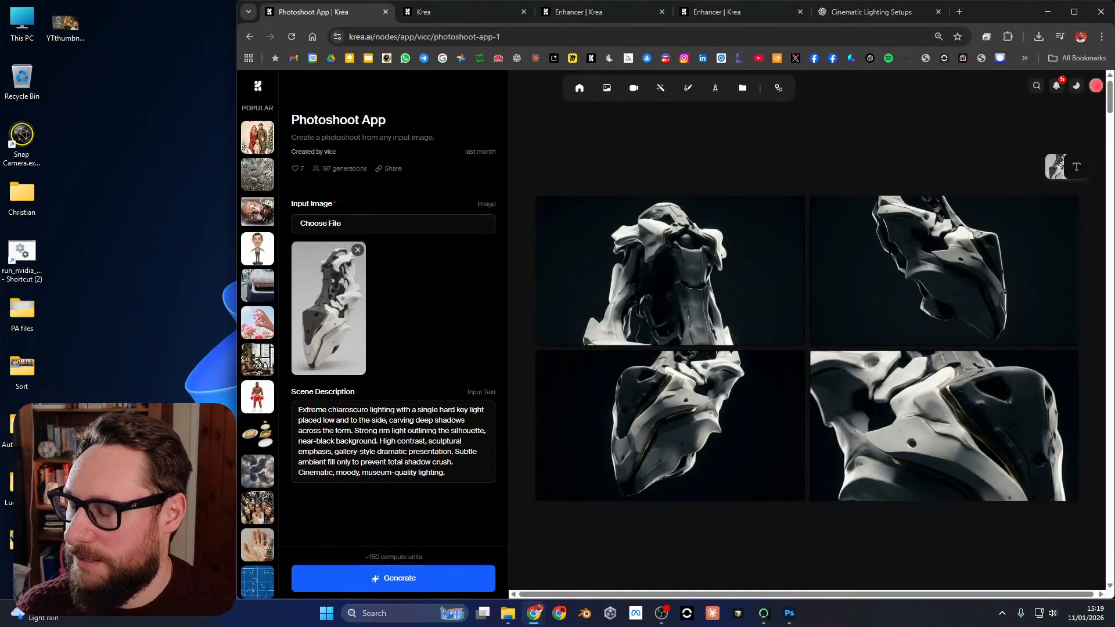